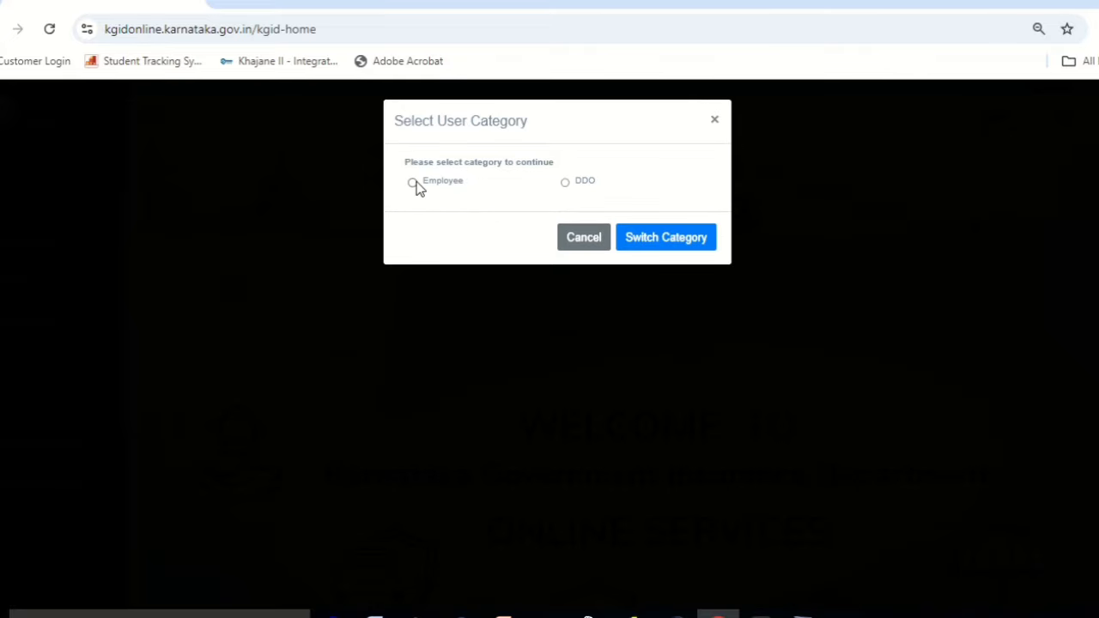
Switch the portal's user category to Employee.
{"action": "left_click", "coordinate": [413, 183]}
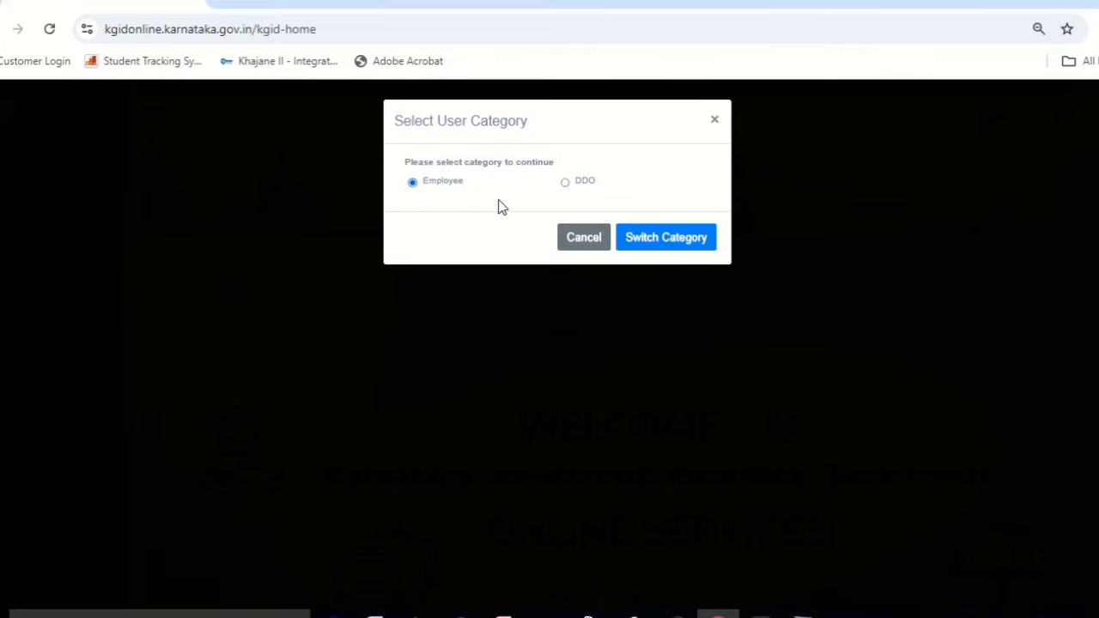
{"action": "left_click", "coordinate": [674, 246]}
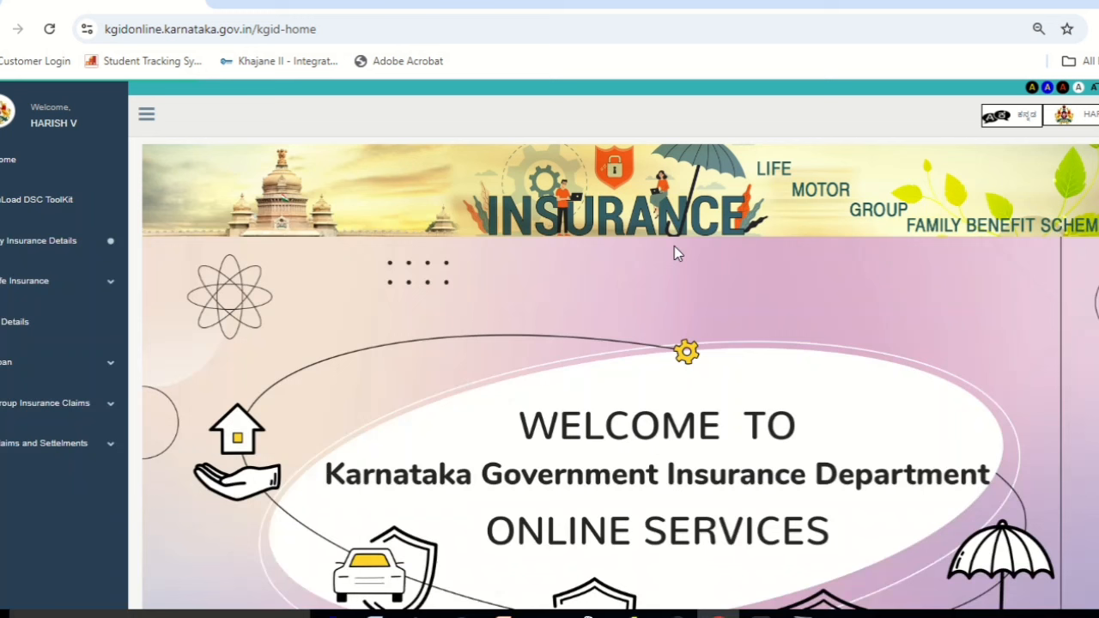
Expand the Life Insurance menu in the left sidebar.
{"action": "left_click", "coordinate": [87, 283]}
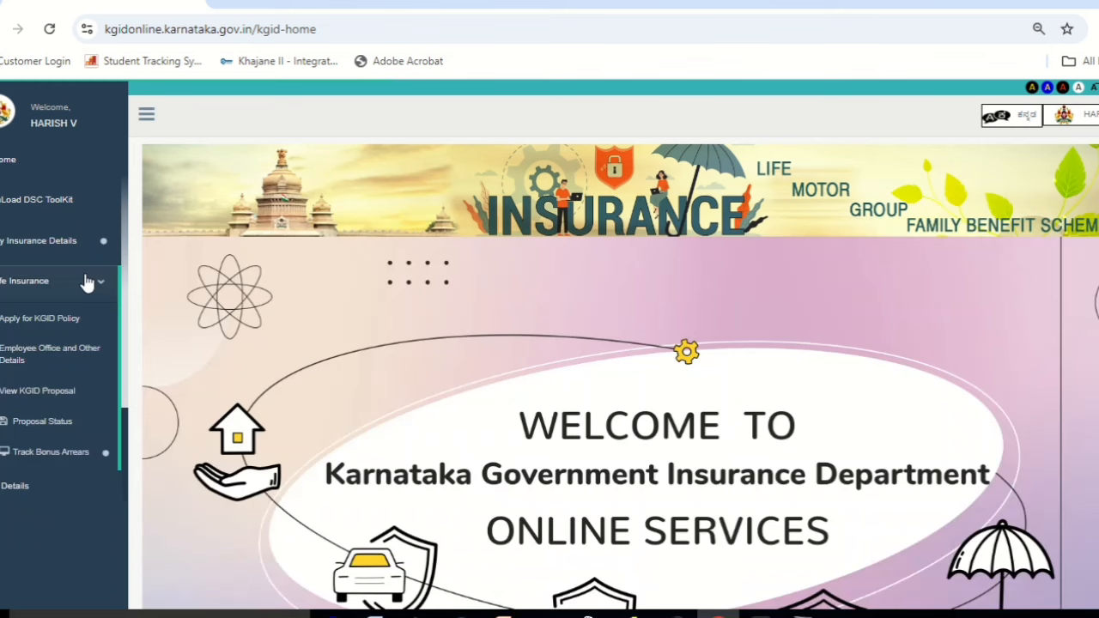
Start an Apply for KGID Policy application, decline the work-details update and acknowledge the instructions.
{"action": "left_click", "coordinate": [64, 315]}
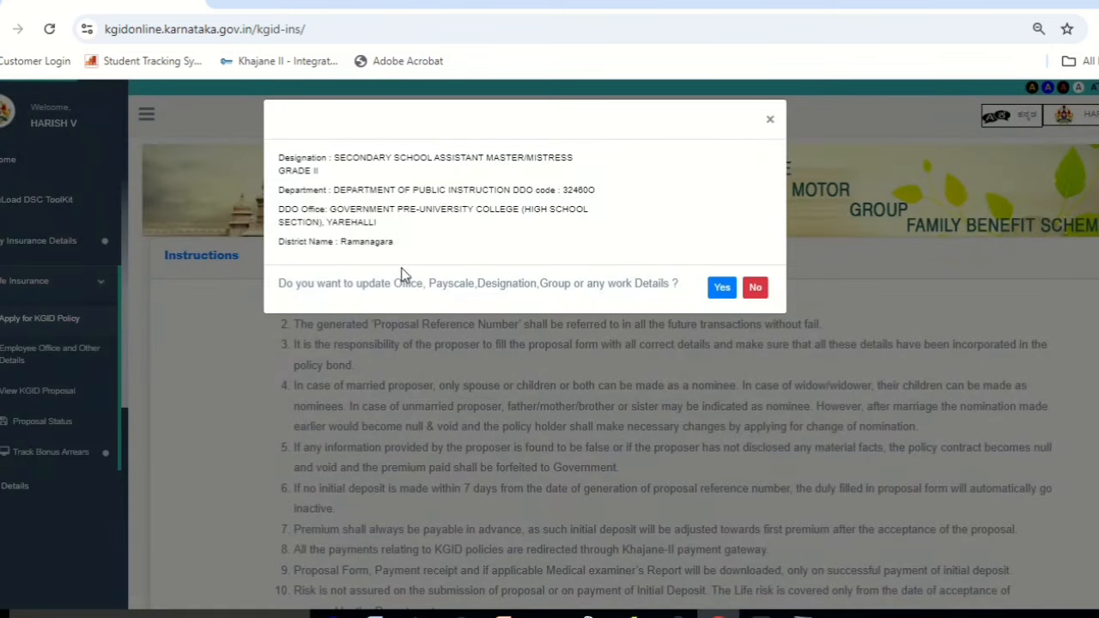
{"action": "left_click", "coordinate": [756, 289]}
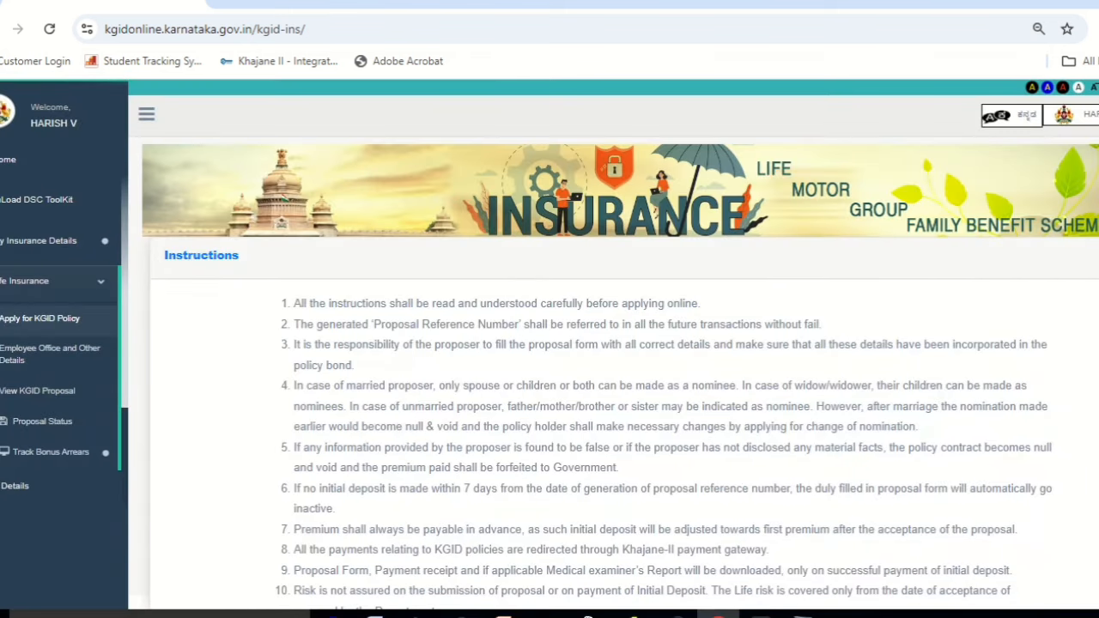
{"action": "scroll", "coordinate": [614, 343], "scroll_direction": "down", "scroll_amount": 3}
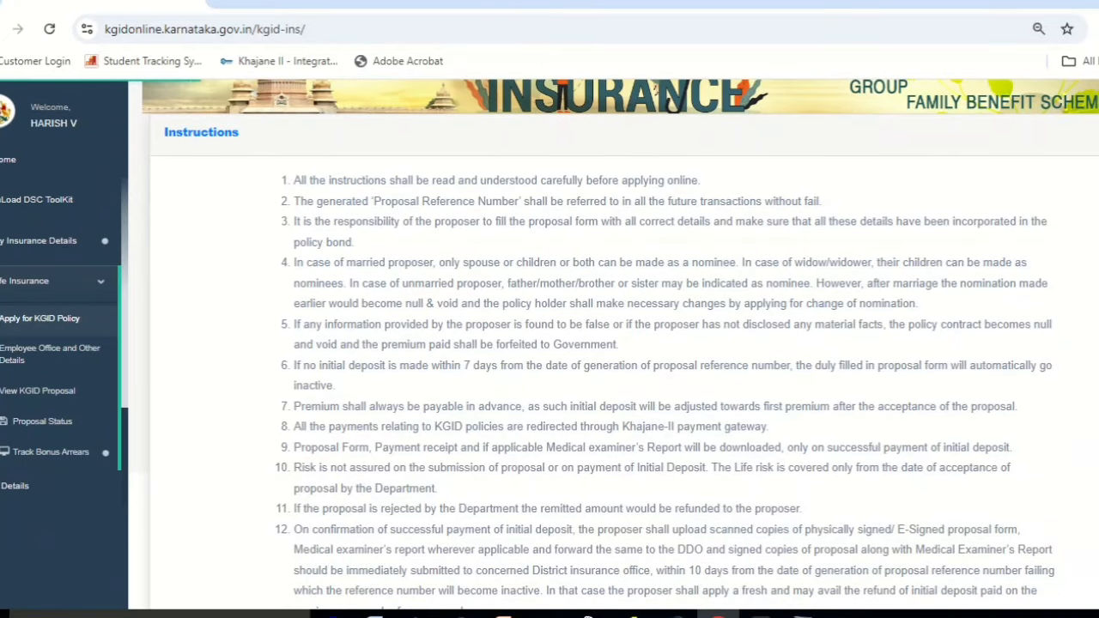
{"action": "scroll", "coordinate": [614, 343], "scroll_direction": "down", "scroll_amount": 1}
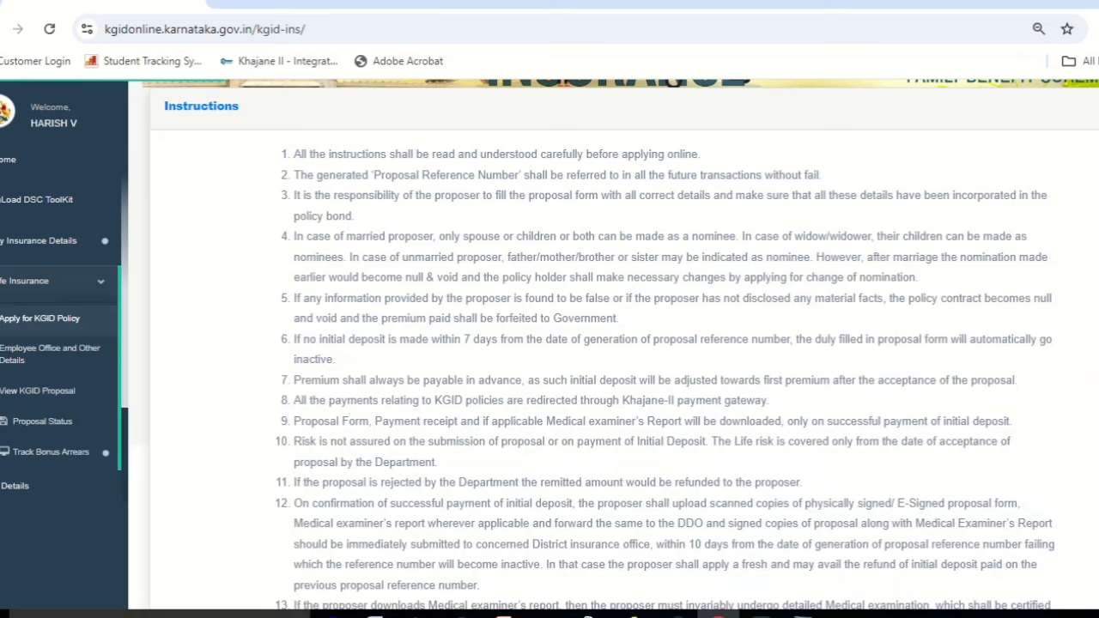
{"action": "scroll", "coordinate": [614, 344], "scroll_direction": "down", "scroll_amount": 1}
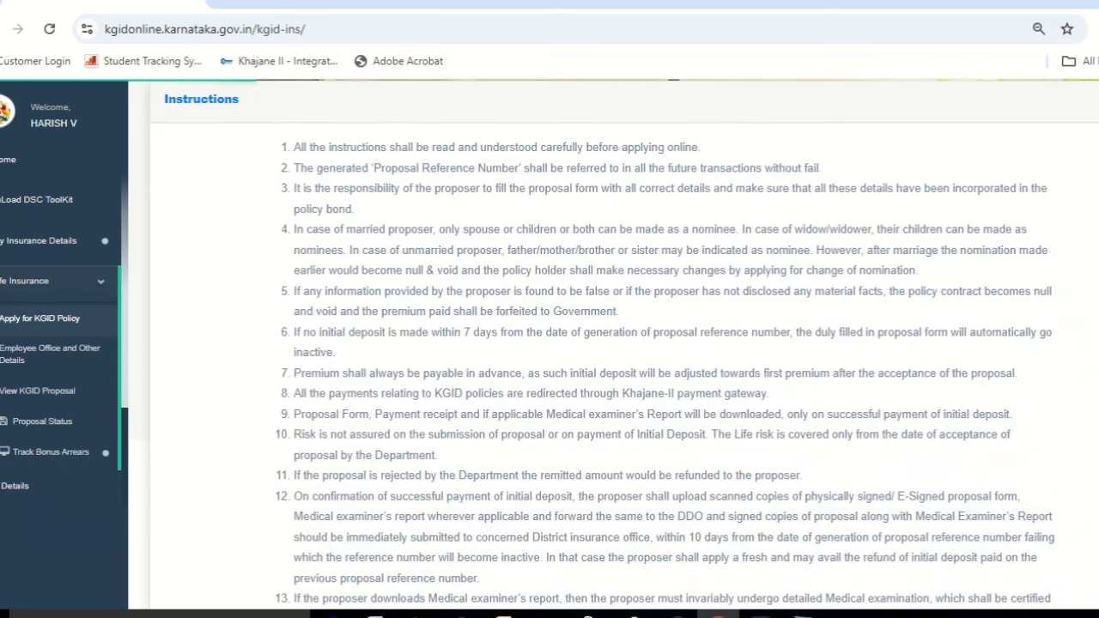
{"action": "scroll", "coordinate": [614, 343], "scroll_direction": "down", "scroll_amount": 1}
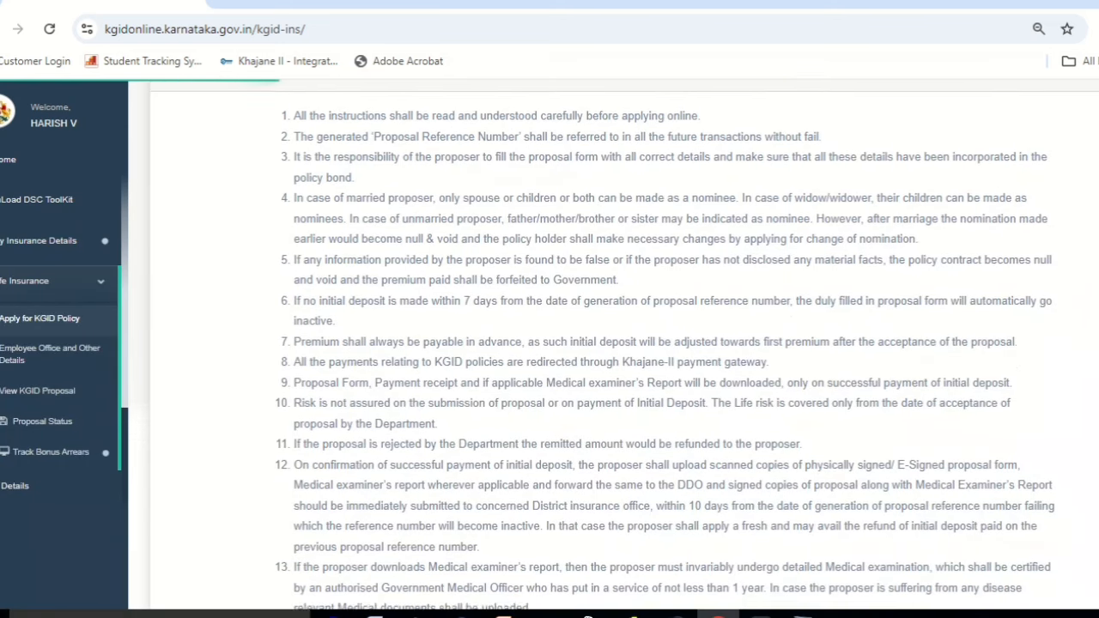
{"action": "scroll", "coordinate": [614, 344], "scroll_direction": "down", "scroll_amount": 2}
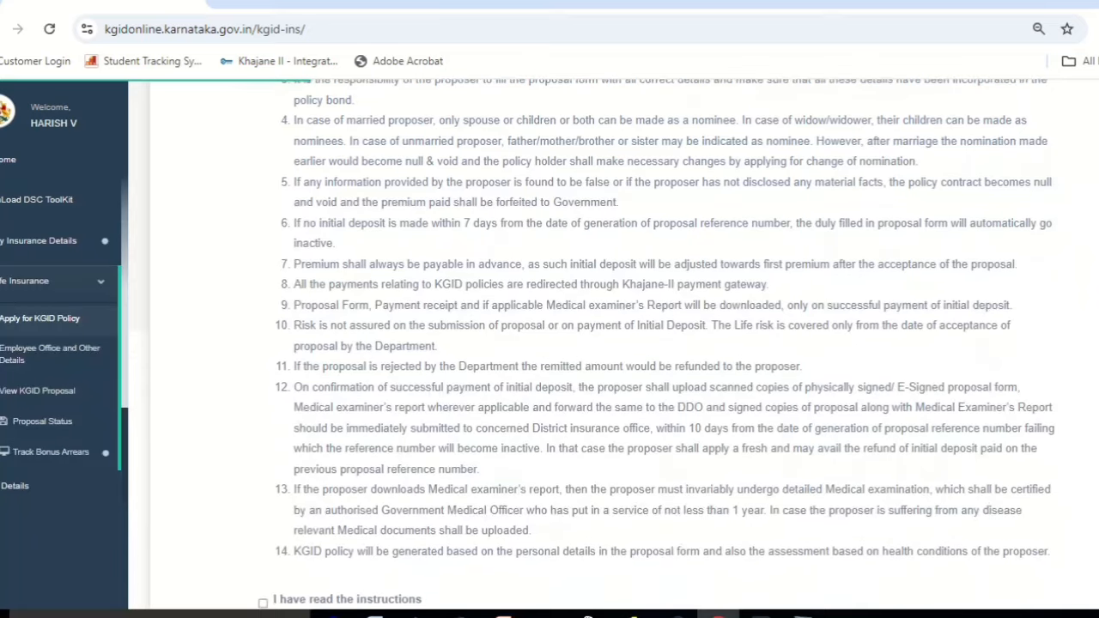
{"action": "scroll", "coordinate": [614, 343], "scroll_direction": "down", "scroll_amount": 2}
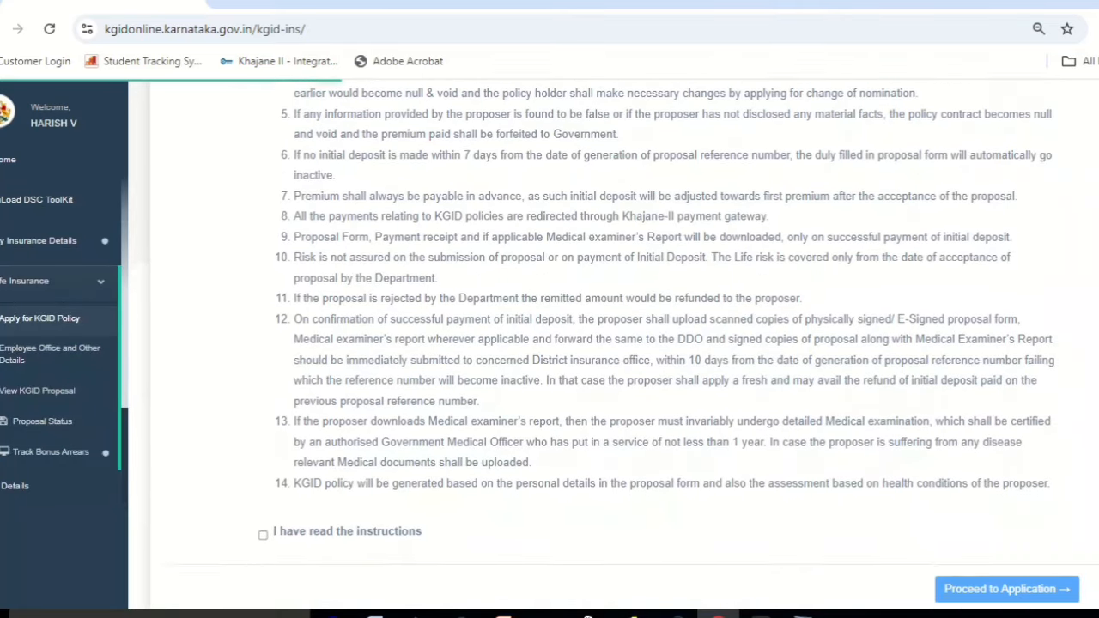
{"action": "scroll", "coordinate": [614, 343], "scroll_direction": "down", "scroll_amount": 1}
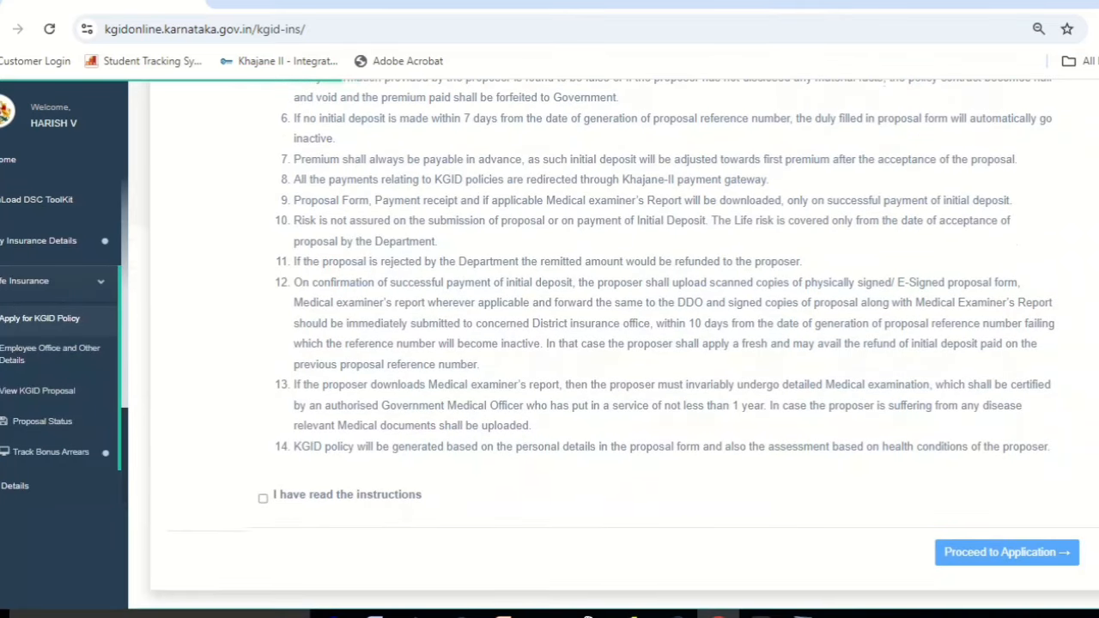
{"action": "left_click", "coordinate": [263, 498]}
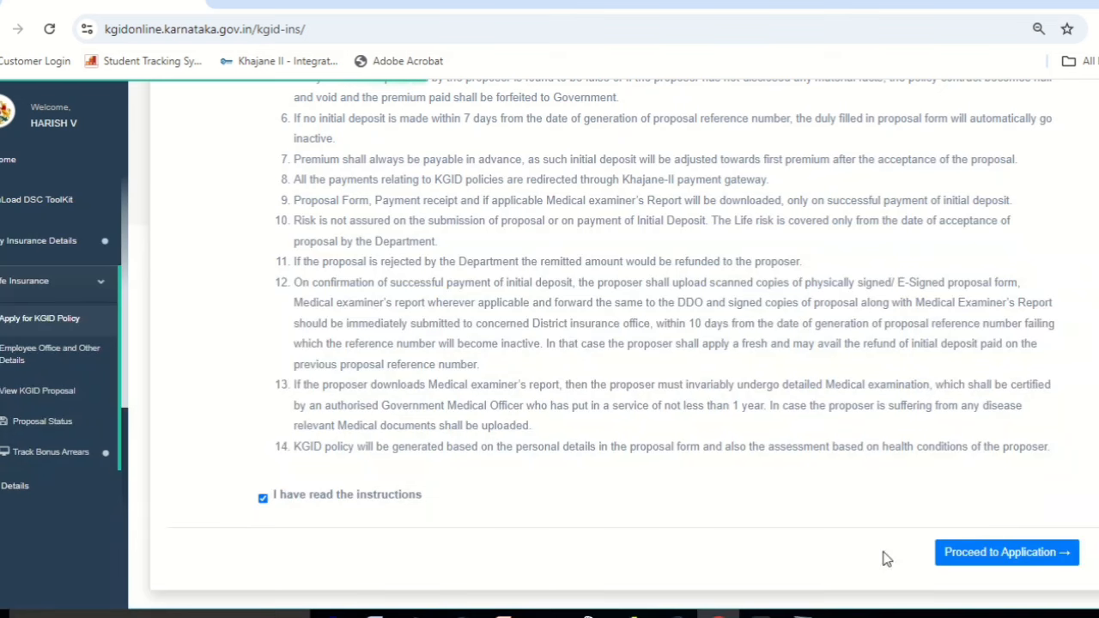
{"action": "left_click", "coordinate": [1008, 553]}
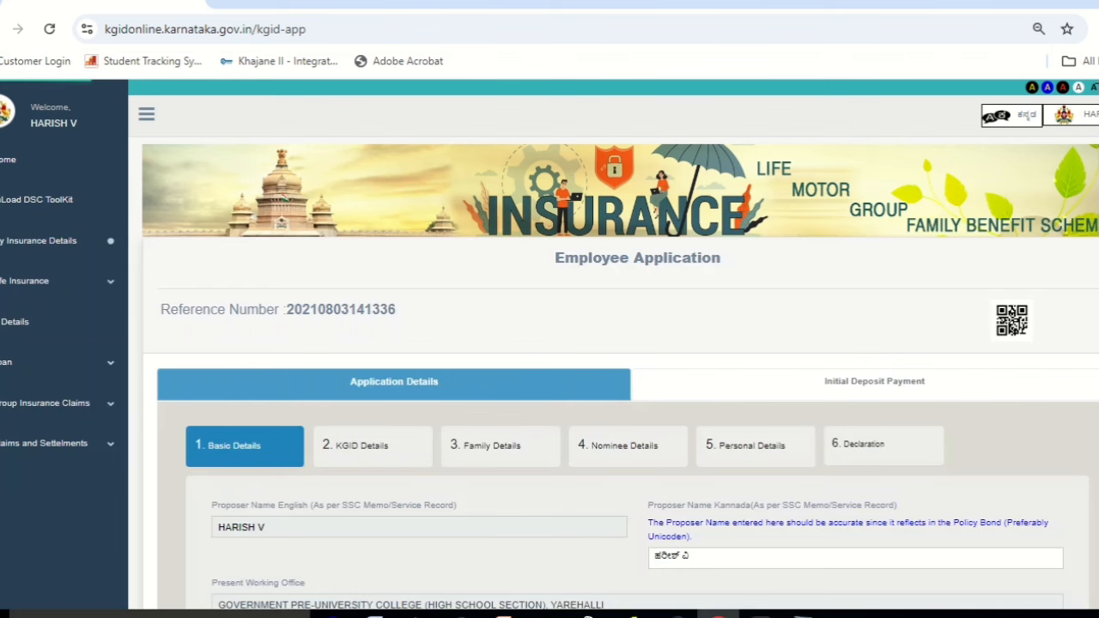
Review and save the Basic Details, accept the finality warning, and continue to KGID Details.
{"action": "scroll", "coordinate": [600, 343], "scroll_direction": "down", "scroll_amount": 3}
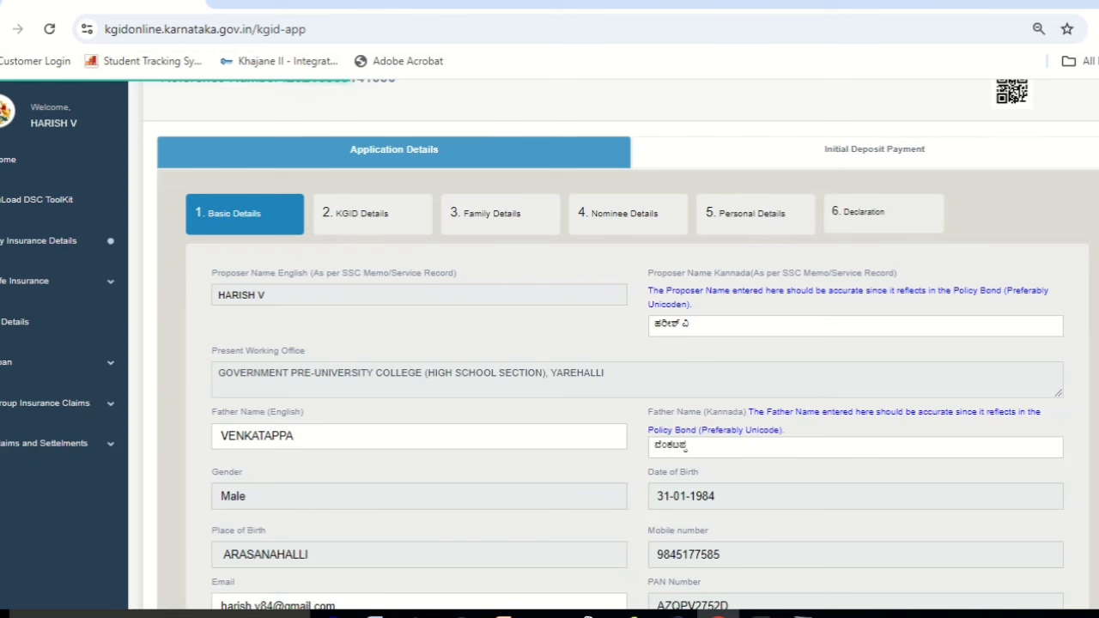
{"action": "scroll", "coordinate": [620, 344], "scroll_direction": "down", "scroll_amount": 1}
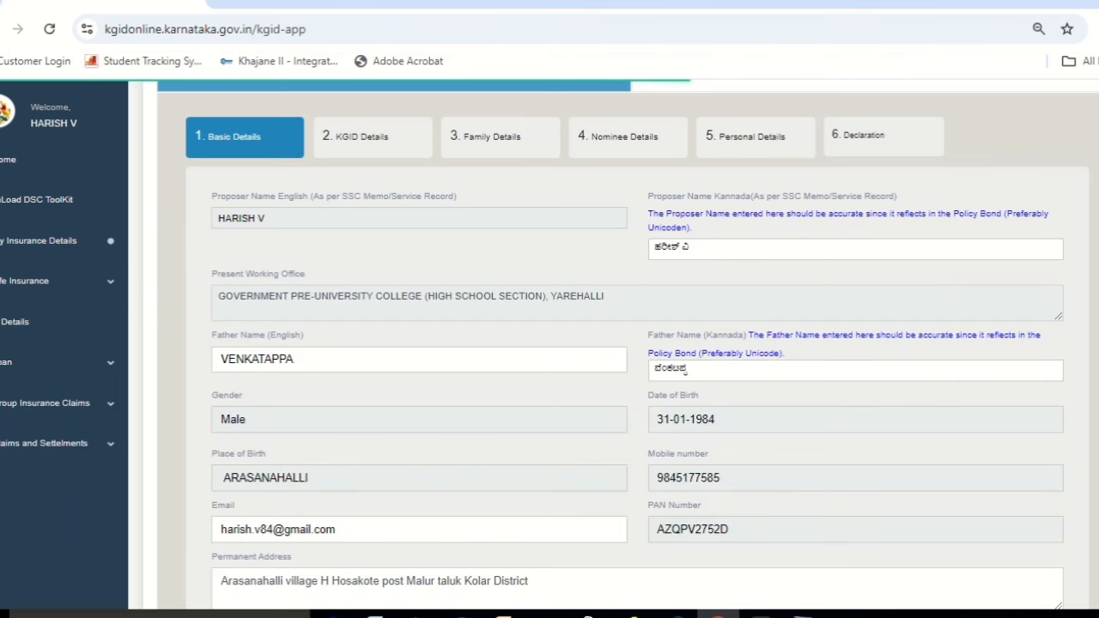
{"action": "scroll", "coordinate": [1035, 360], "scroll_direction": "down", "scroll_amount": 3}
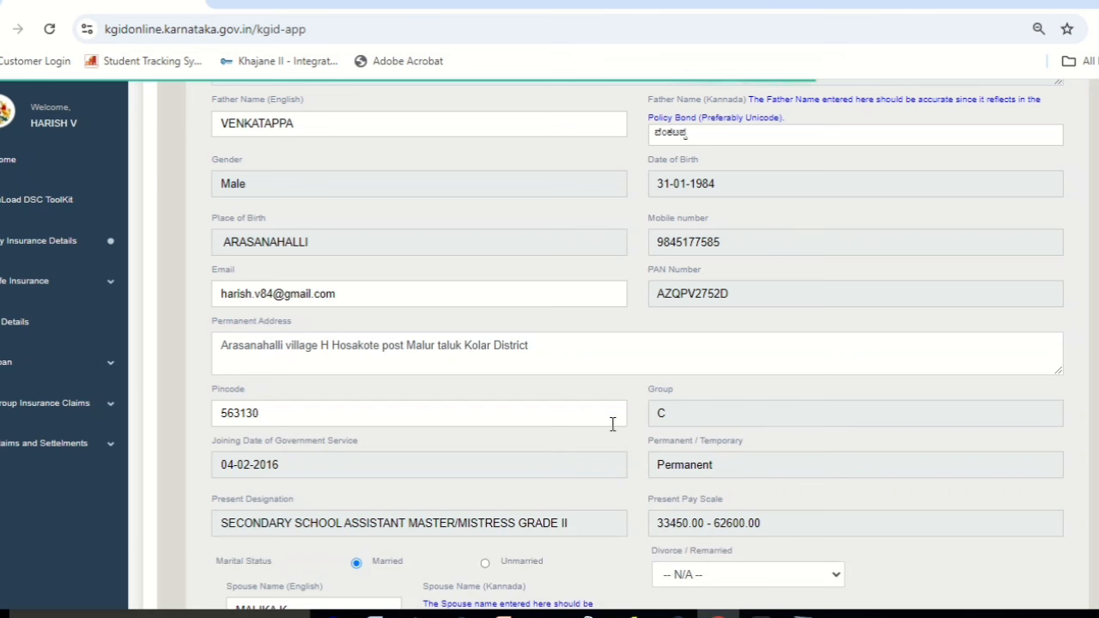
{"action": "scroll", "coordinate": [638, 343], "scroll_direction": "down", "scroll_amount": 3}
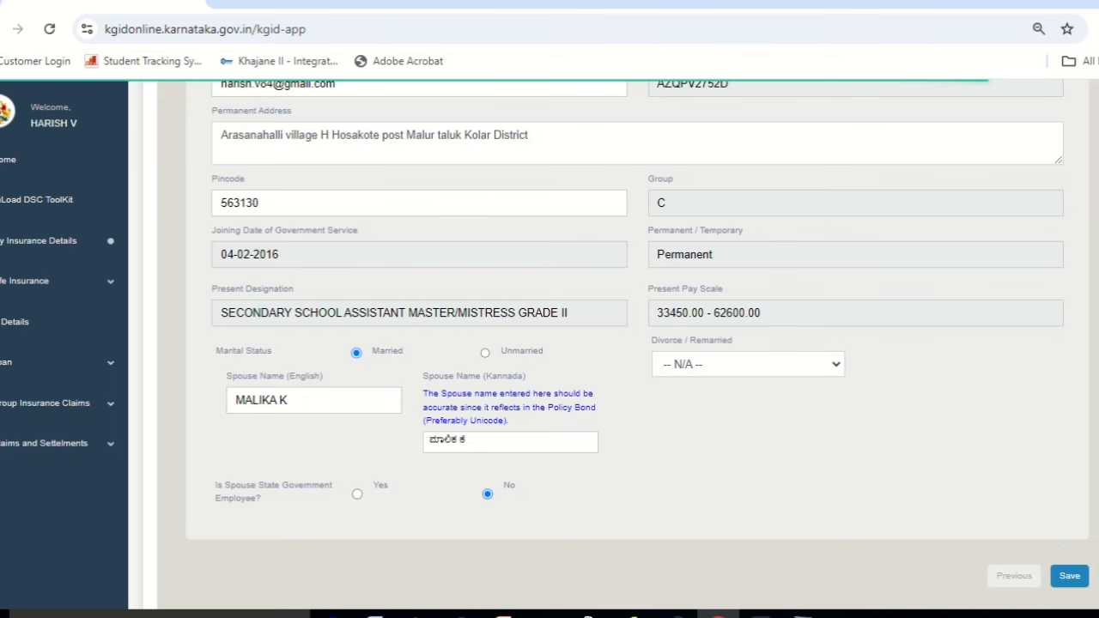
{"action": "left_click", "coordinate": [1070, 576]}
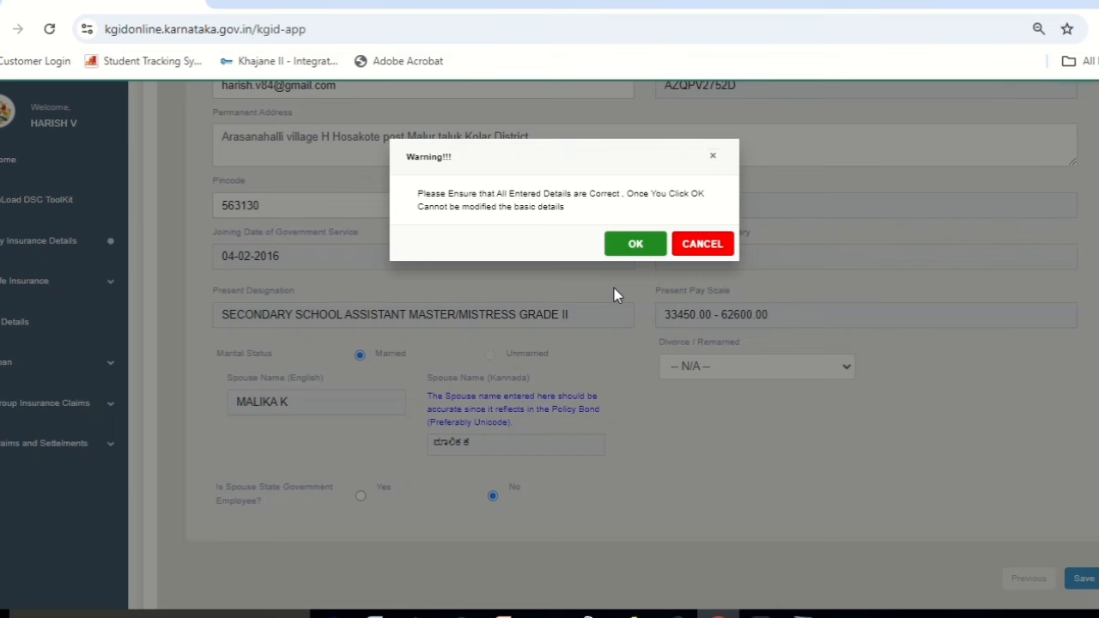
{"action": "left_click", "coordinate": [630, 245]}
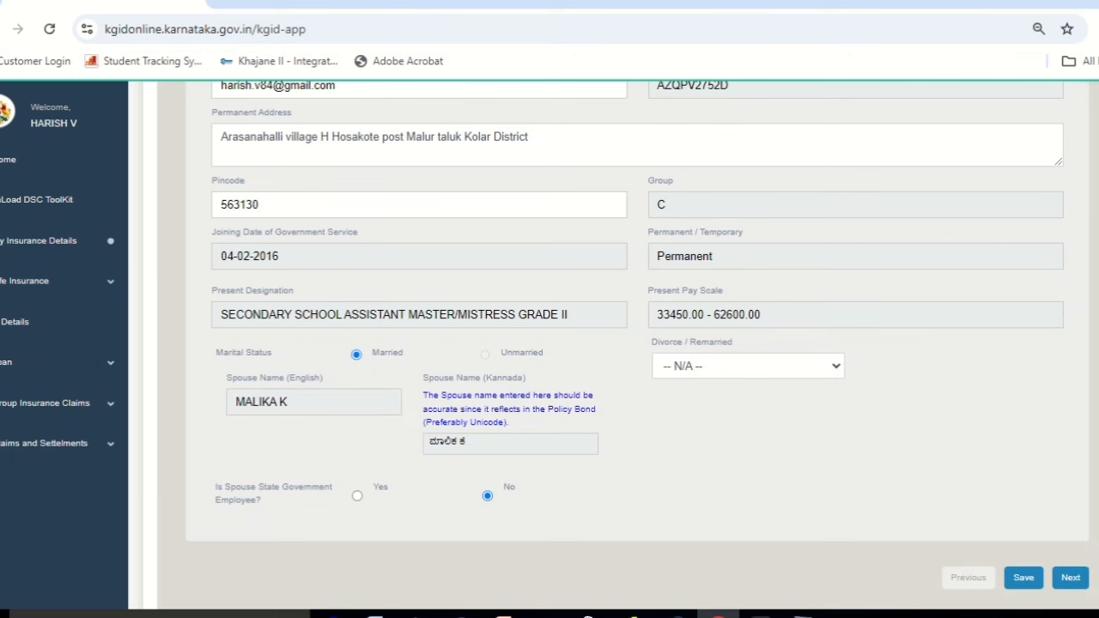
{"action": "scroll", "coordinate": [620, 343], "scroll_direction": "down", "scroll_amount": 2}
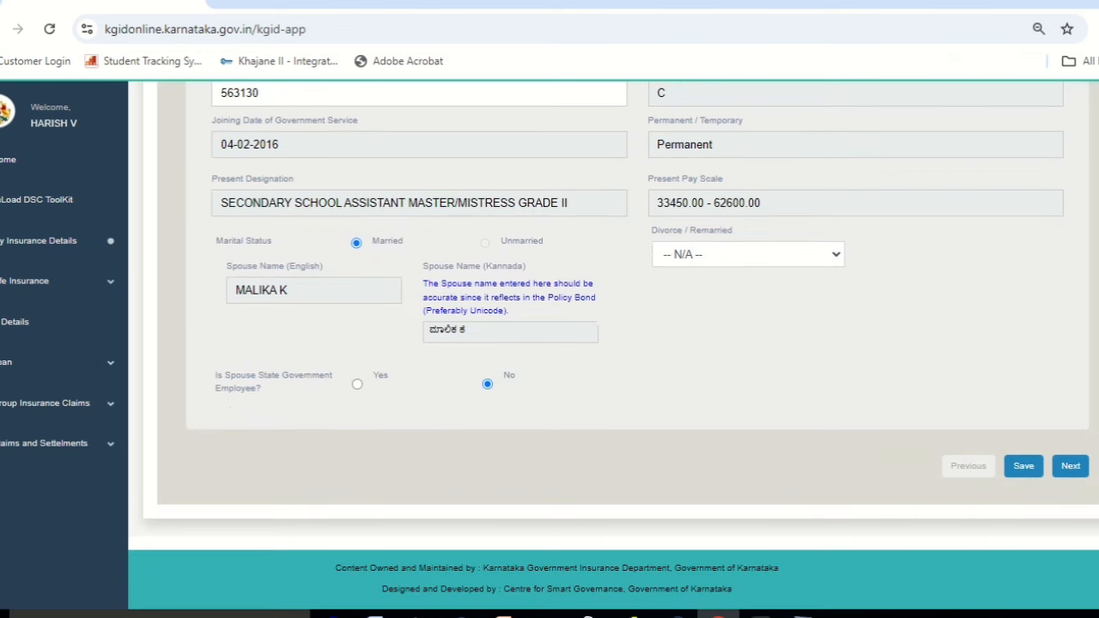
{"action": "left_click", "coordinate": [1068, 468]}
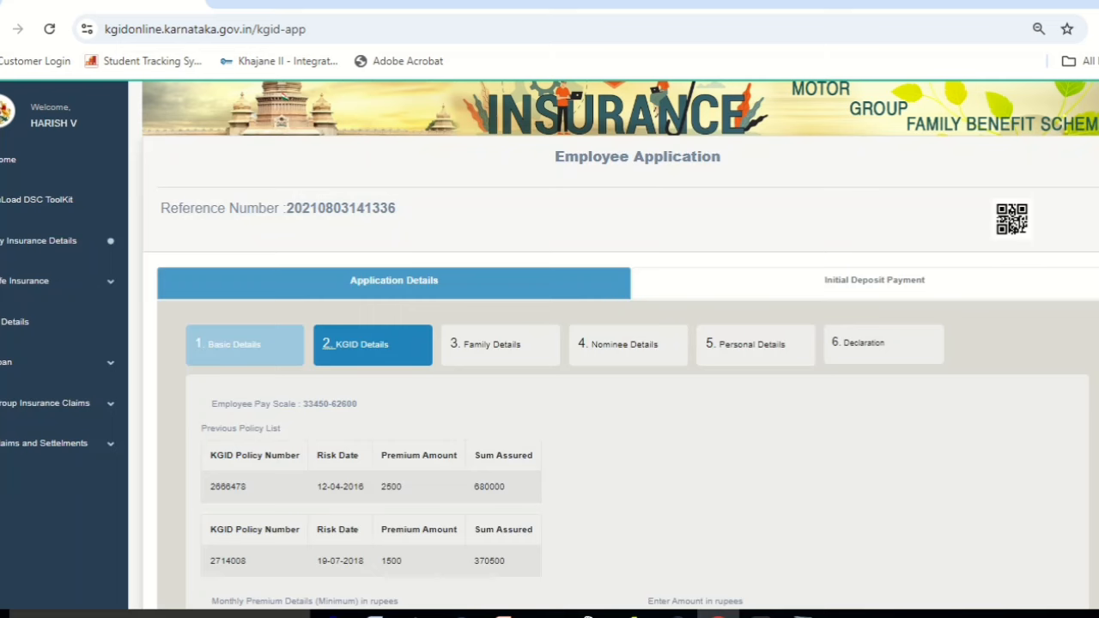
Save the KGID Details step listing the existing 5000 premium.
{"action": "scroll", "coordinate": [619, 345], "scroll_direction": "down", "scroll_amount": 3}
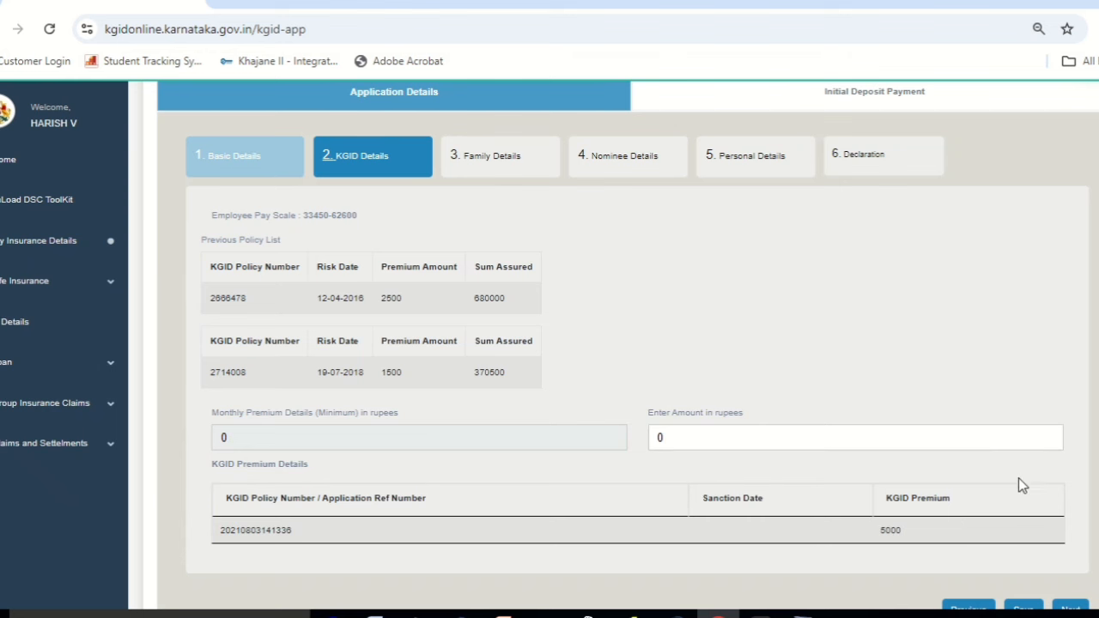
{"action": "scroll", "coordinate": [619, 344], "scroll_direction": "down", "scroll_amount": 2}
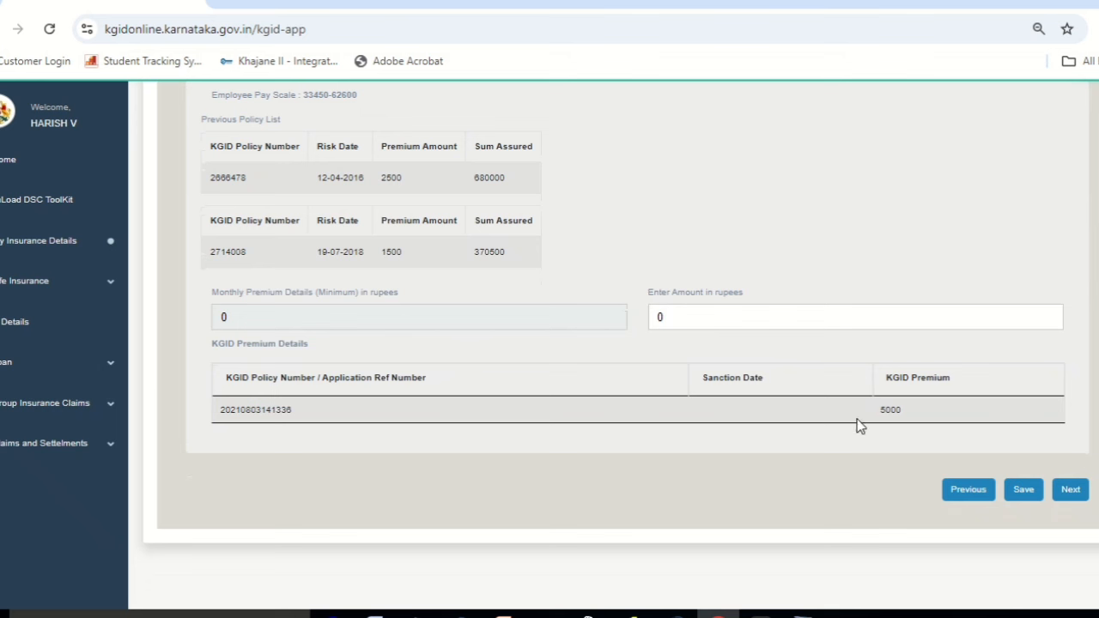
{"action": "left_click", "coordinate": [1024, 491]}
Open Family Details and inspect the relation, name and date-of-birth fields without changing them.
{"action": "left_click", "coordinate": [1075, 491]}
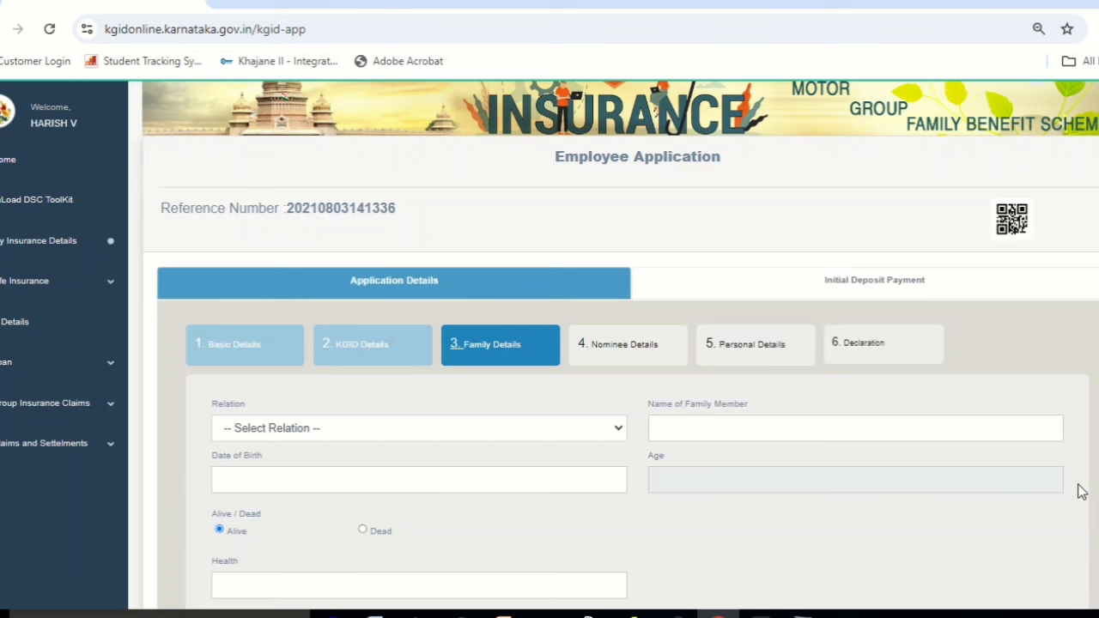
{"action": "scroll", "coordinate": [601, 352], "scroll_direction": "down", "scroll_amount": 2}
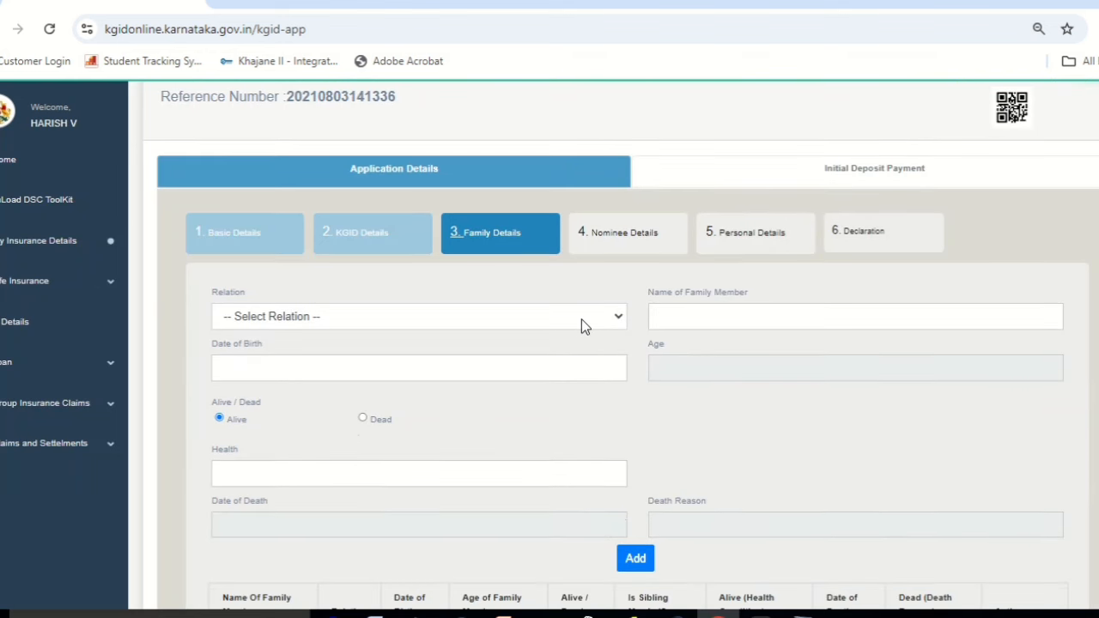
{"action": "left_click", "coordinate": [581, 320]}
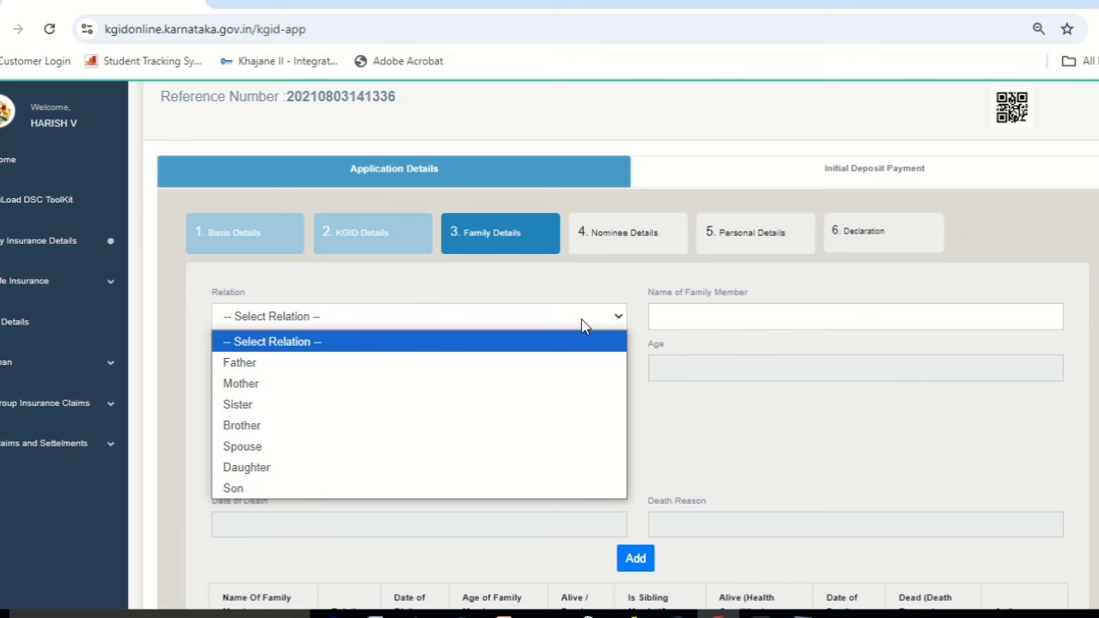
{"action": "left_click", "coordinate": [581, 320]}
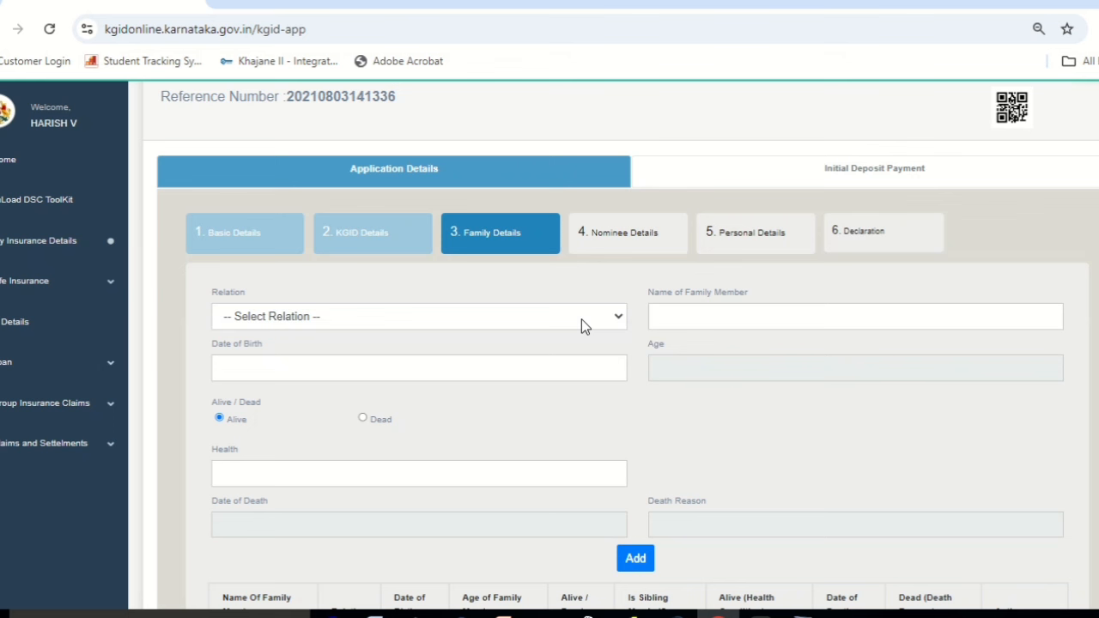
{"action": "left_click", "coordinate": [674, 317]}
{"action": "left_click", "coordinate": [473, 364]}
Save the five family members' details and continue to Nominee Details.
{"action": "scroll", "coordinate": [618, 343], "scroll_direction": "down", "scroll_amount": 1}
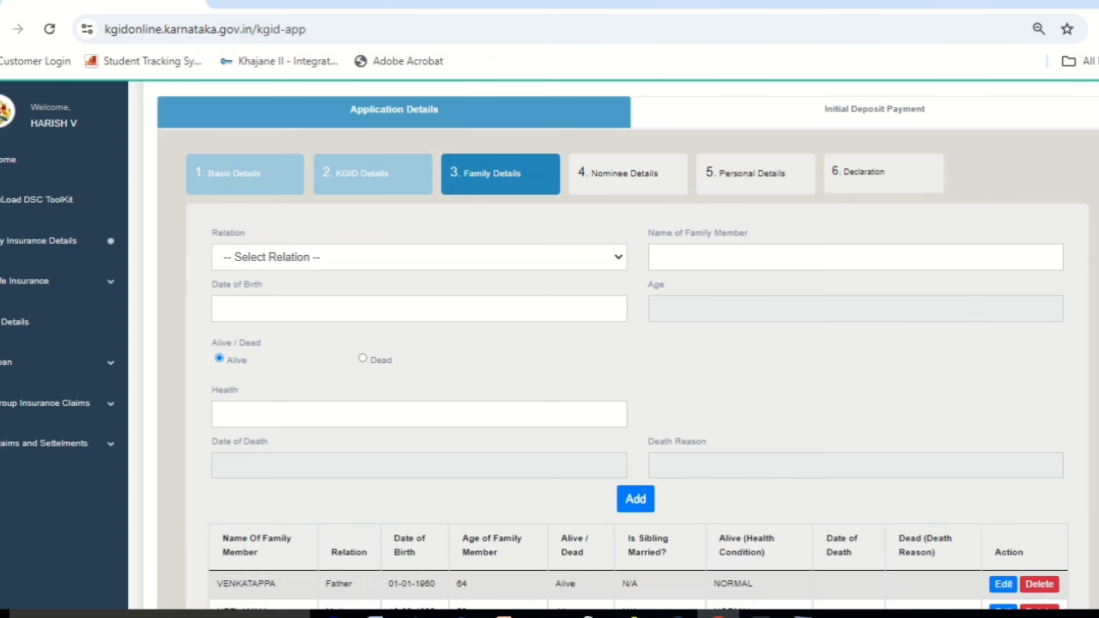
{"action": "scroll", "coordinate": [635, 343], "scroll_direction": "down", "scroll_amount": 3}
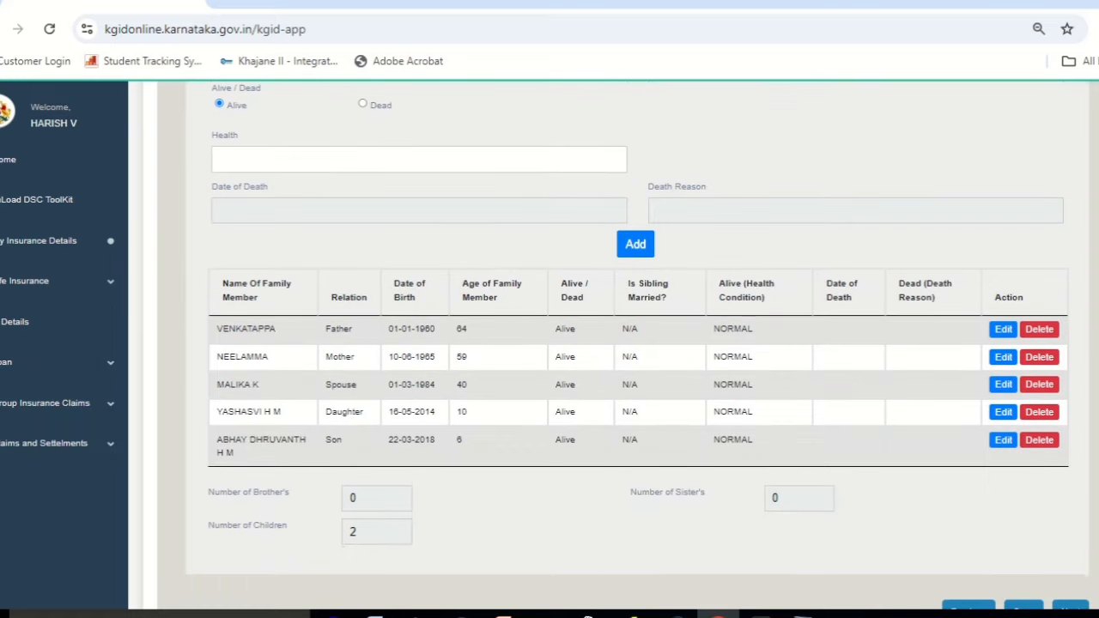
{"action": "scroll", "coordinate": [635, 343], "scroll_direction": "up", "scroll_amount": 4}
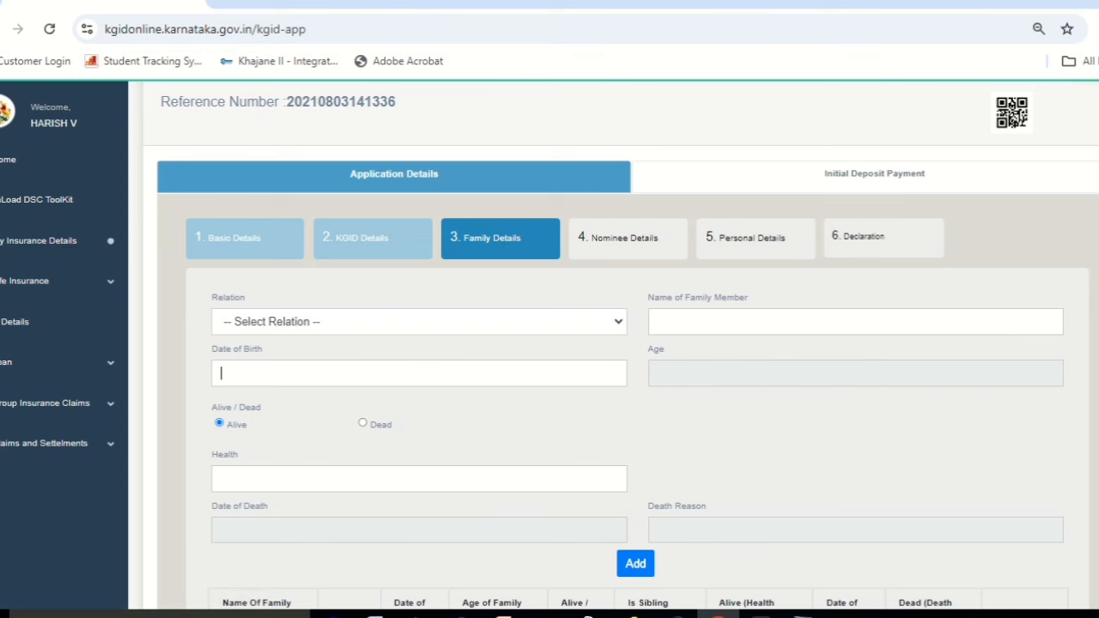
{"action": "scroll", "coordinate": [620, 343], "scroll_direction": "down", "scroll_amount": 1}
{"action": "scroll", "coordinate": [620, 345], "scroll_direction": "down", "scroll_amount": 1}
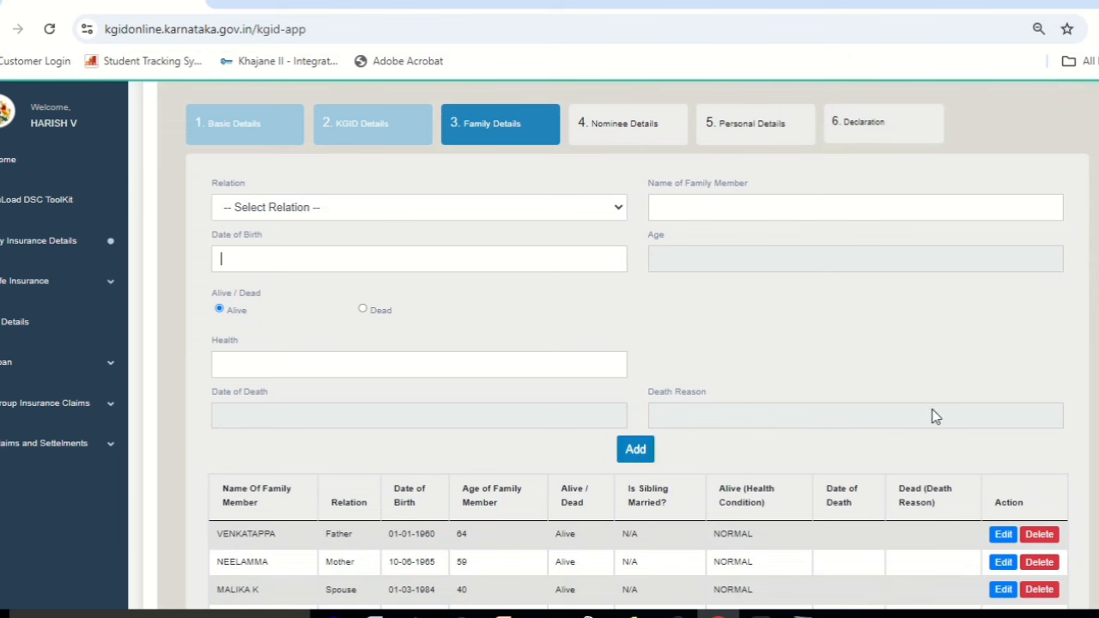
{"action": "scroll", "coordinate": [621, 344], "scroll_direction": "down", "scroll_amount": 5}
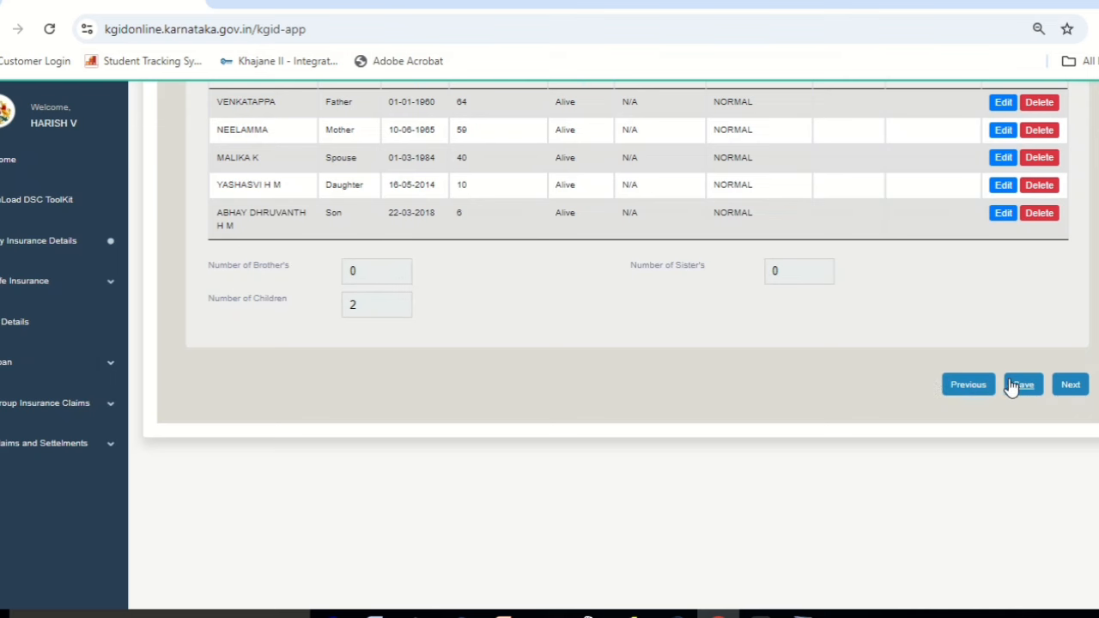
{"action": "left_click", "coordinate": [1022, 386]}
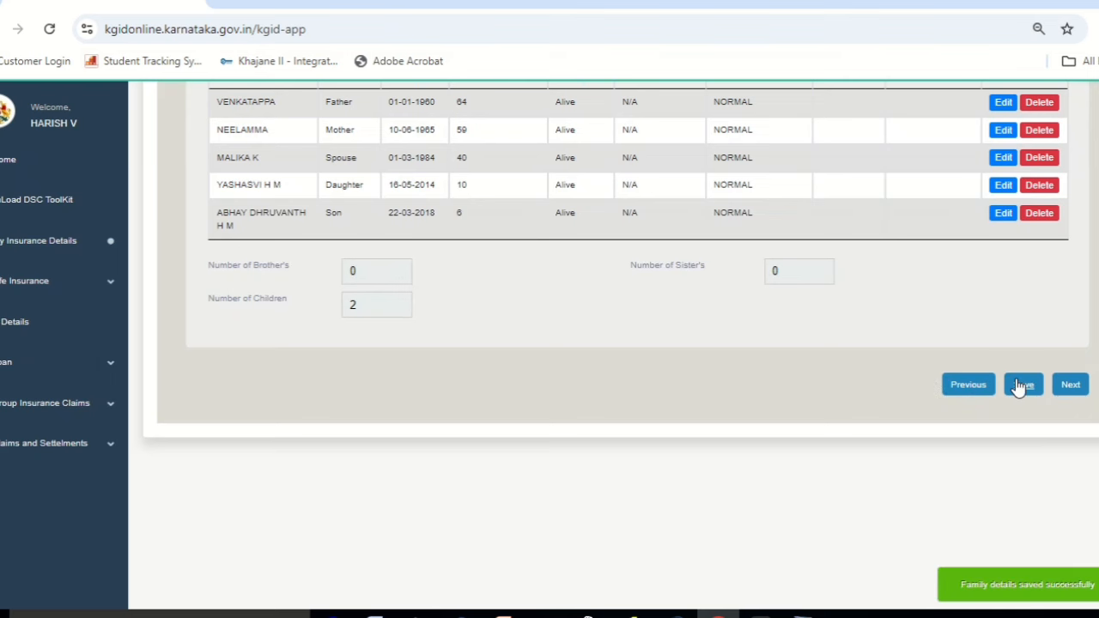
{"action": "left_click", "coordinate": [1073, 386]}
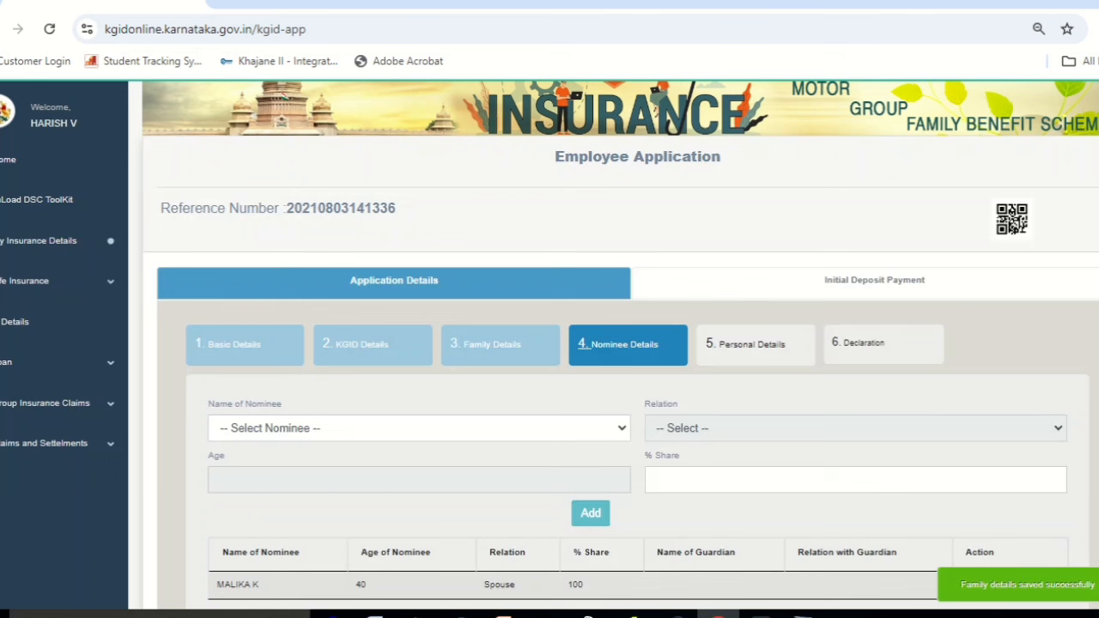
Check the Name of Nominee options and reset the dropdown to '-- Select Nominee --'.
{"action": "left_click", "coordinate": [618, 423]}
{"action": "left_click", "coordinate": [618, 422]}
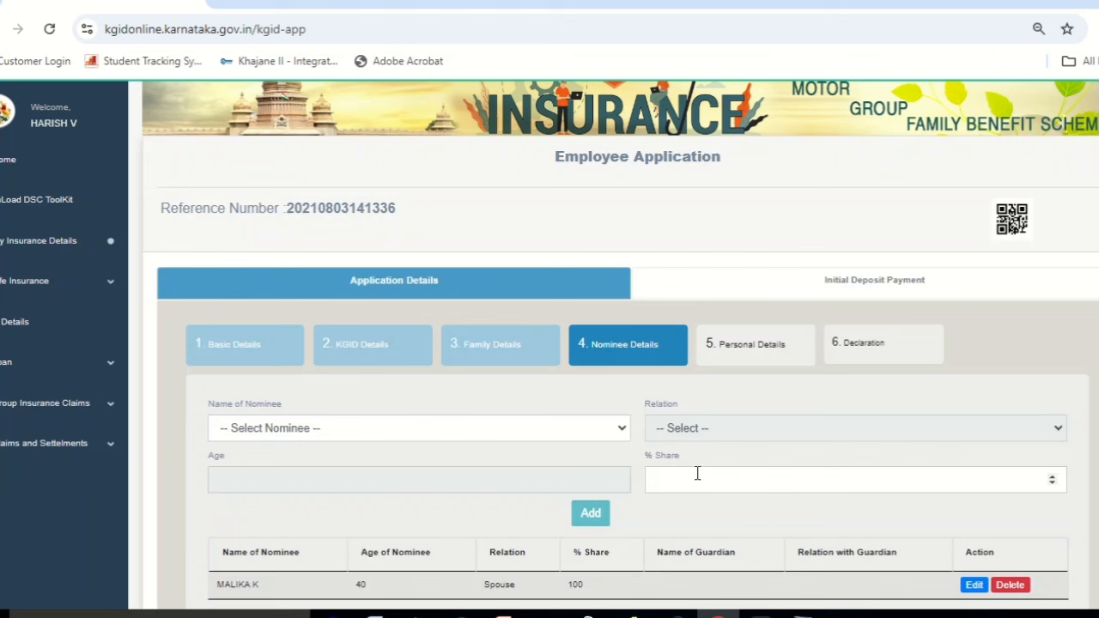
{"action": "left_click", "coordinate": [607, 437]}
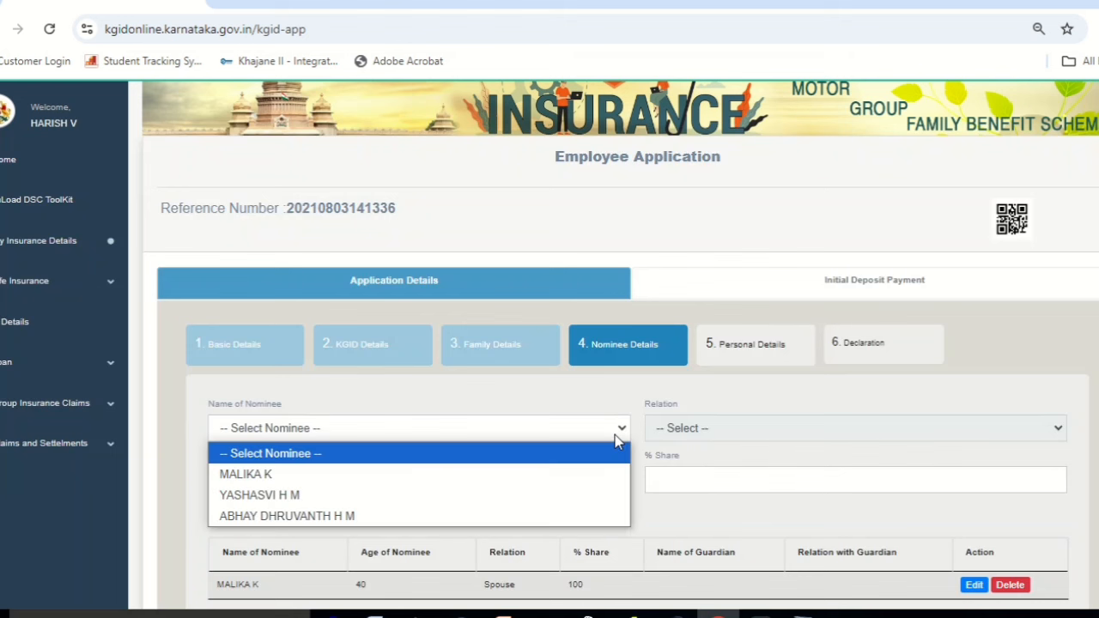
{"action": "left_click", "coordinate": [557, 493]}
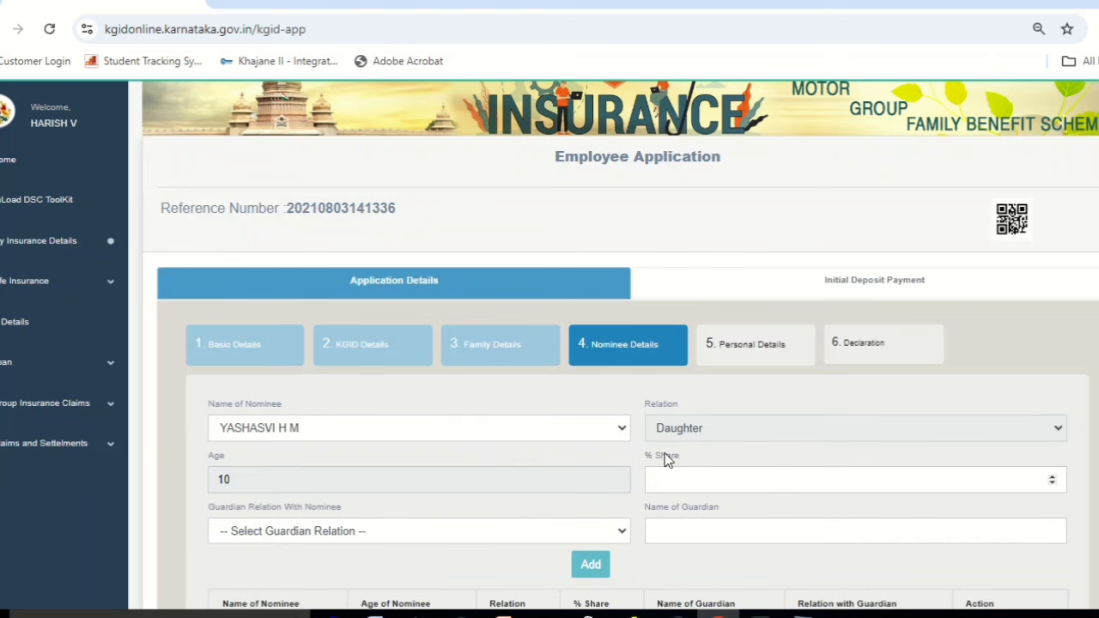
{"action": "left_click", "coordinate": [604, 440]}
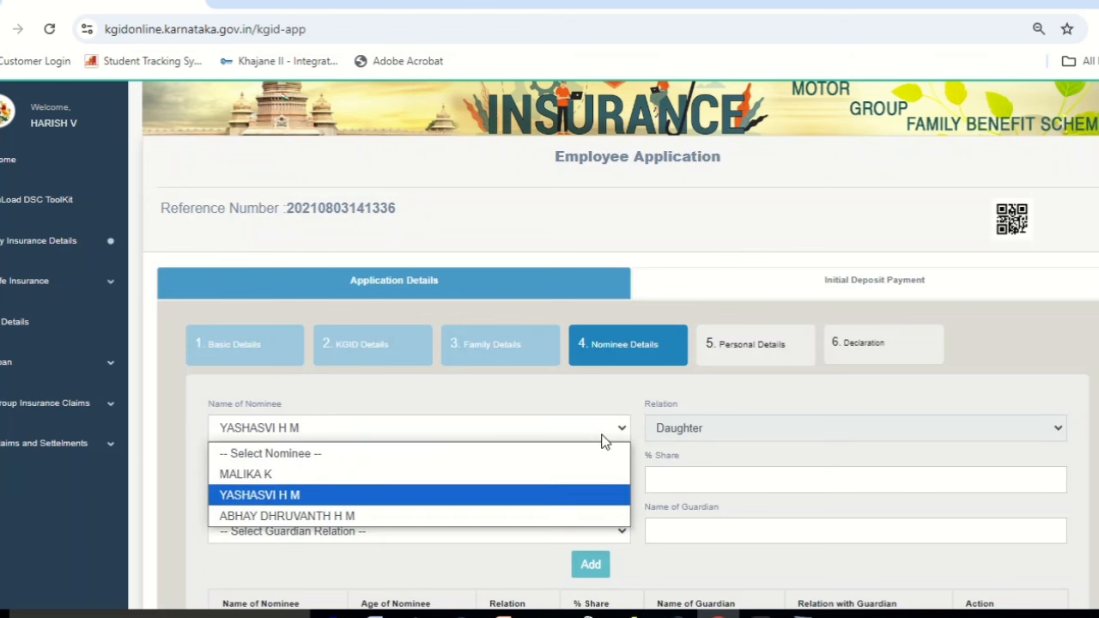
{"action": "left_click", "coordinate": [523, 453]}
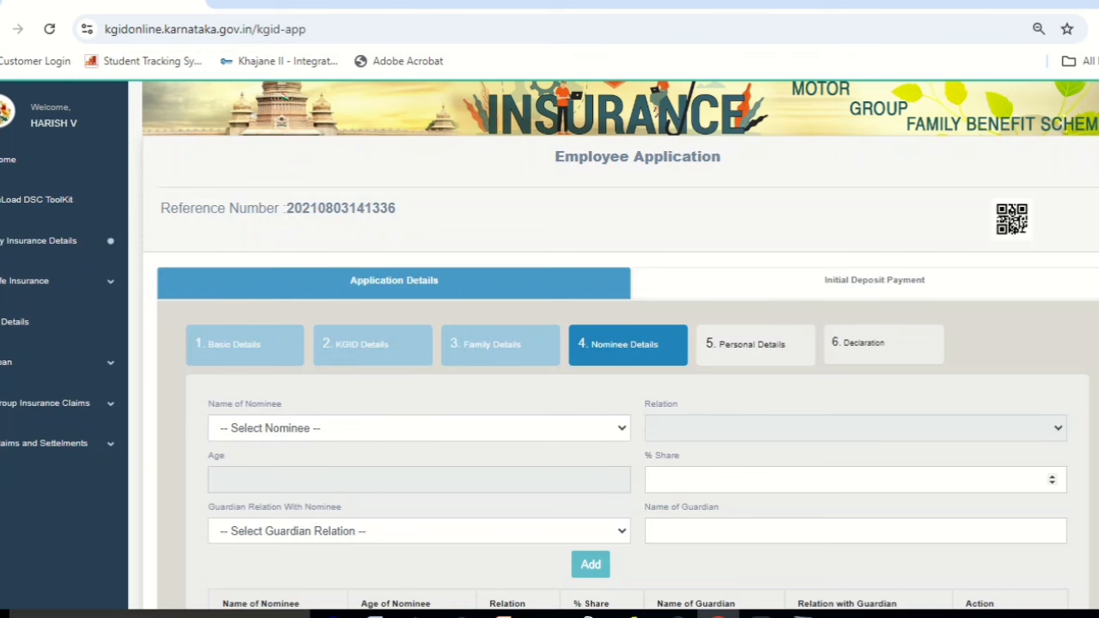
Save the nominee details with the spouse at 100% and continue to Personal Details.
{"action": "scroll", "coordinate": [893, 387], "scroll_direction": "down", "scroll_amount": 4}
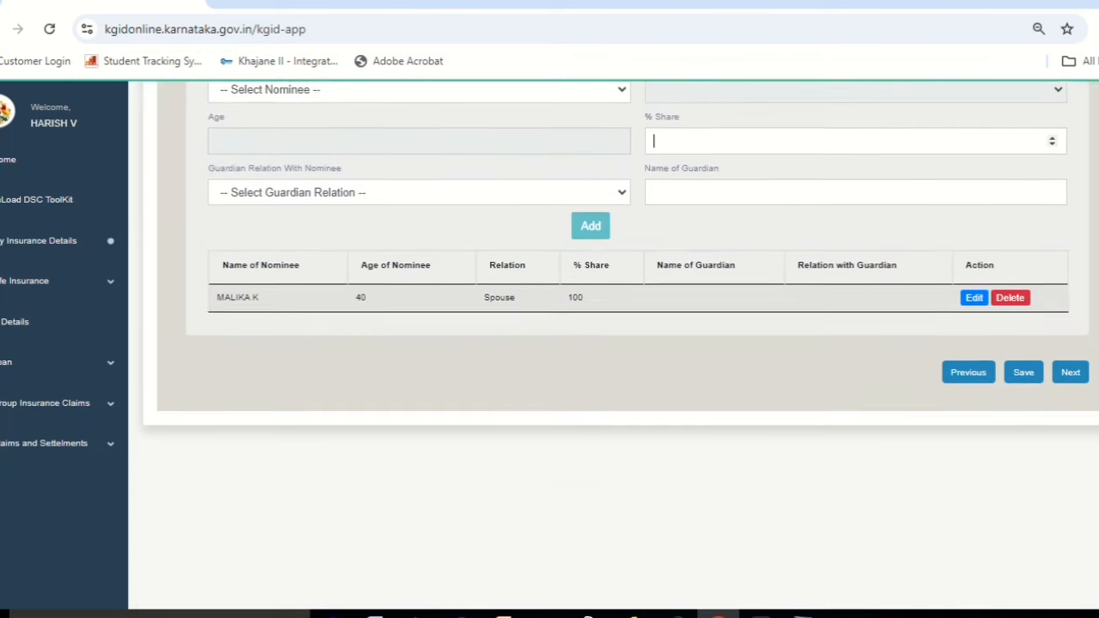
{"action": "left_click", "coordinate": [1013, 361]}
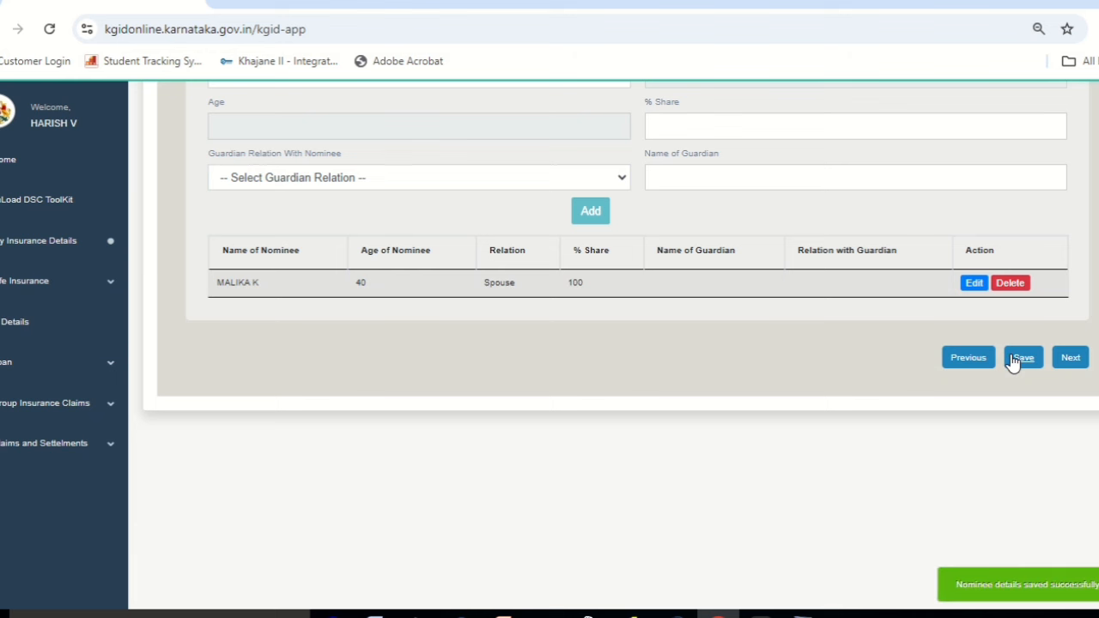
{"action": "left_click", "coordinate": [1070, 358]}
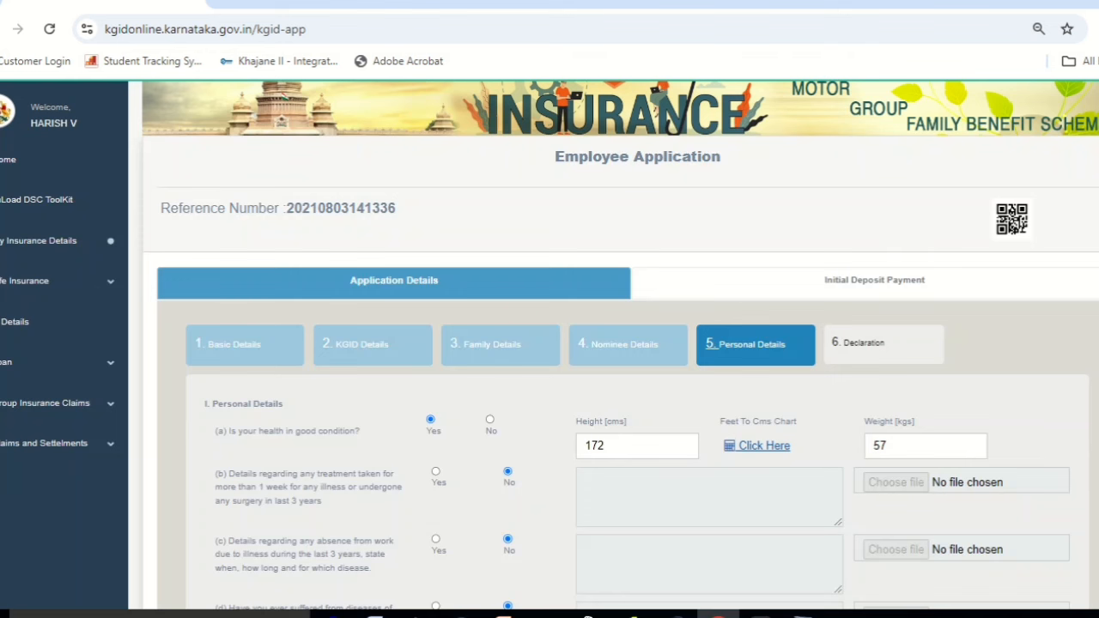
Change the applicant's weight from 57 to 56 kg.
{"action": "scroll", "coordinate": [619, 345], "scroll_direction": "down", "scroll_amount": 1}
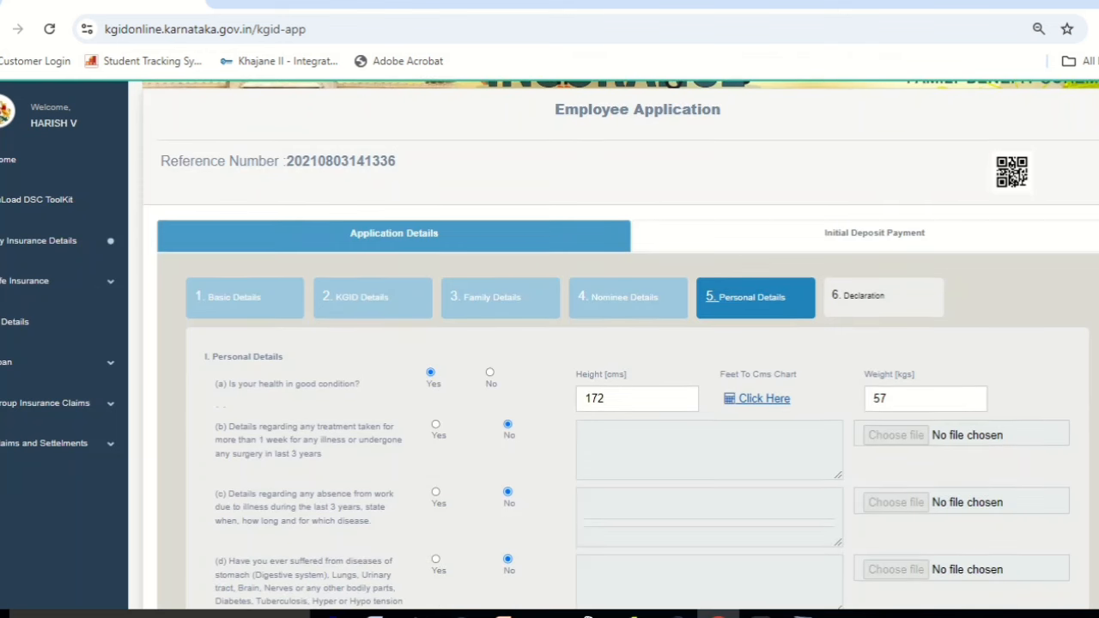
{"action": "left_click", "coordinate": [895, 397]}
{"action": "left_click_drag", "start_coordinate": [896, 398], "coordinate": [863, 406]}
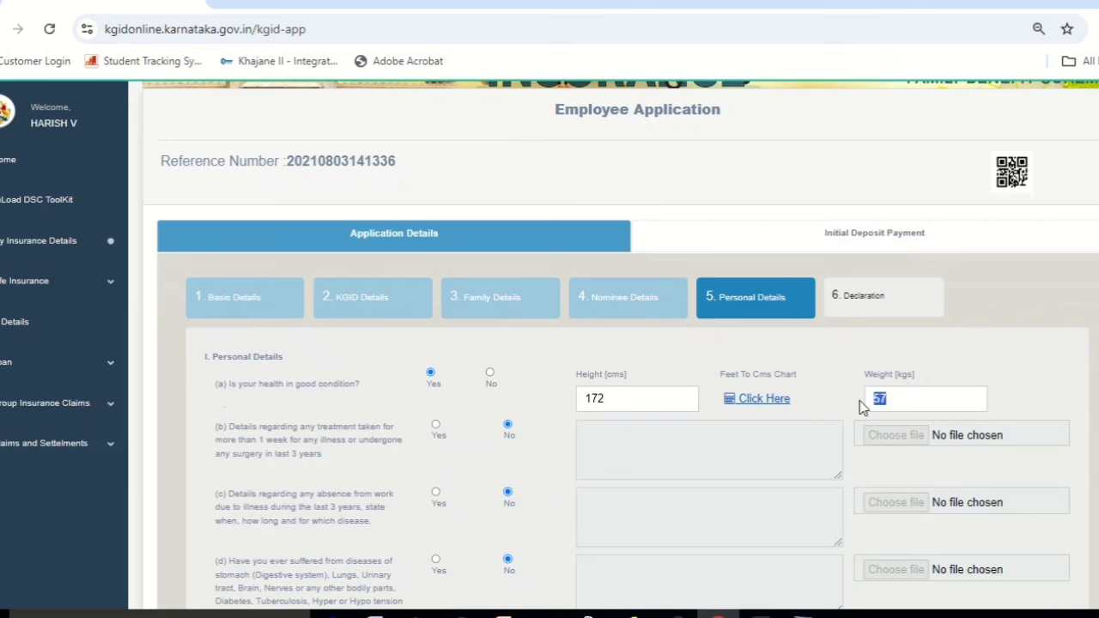
{"action": "type", "text": "56"}
Set recent-treatment question (b) back to No and save the personal details.
{"action": "scroll", "coordinate": [417, 381], "scroll_direction": "down", "scroll_amount": 2}
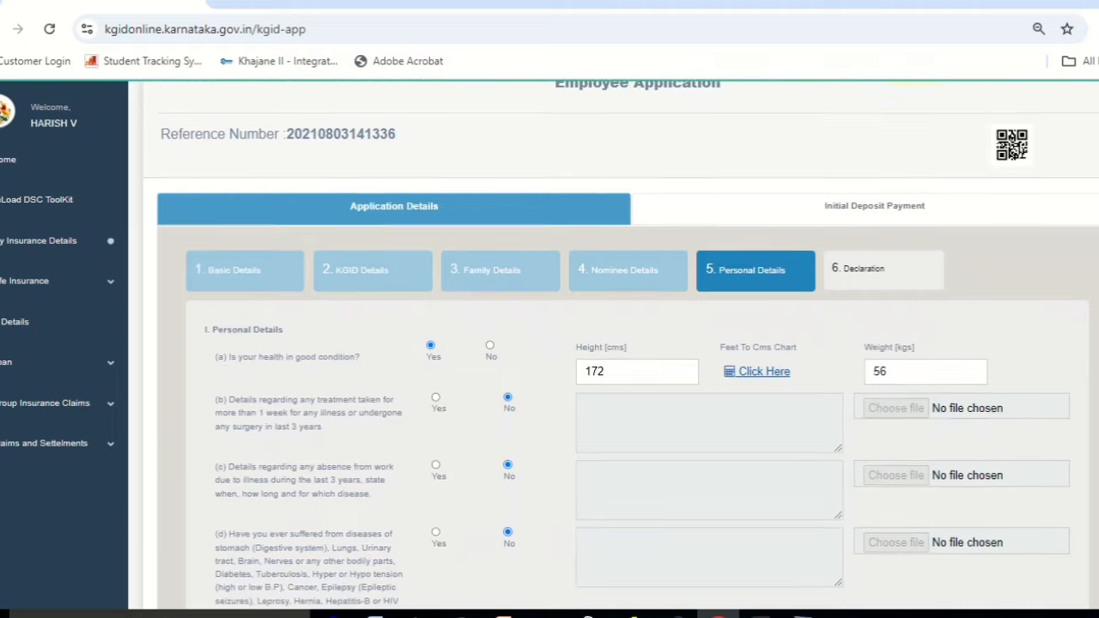
{"action": "scroll", "coordinate": [417, 382], "scroll_direction": "down", "scroll_amount": 1}
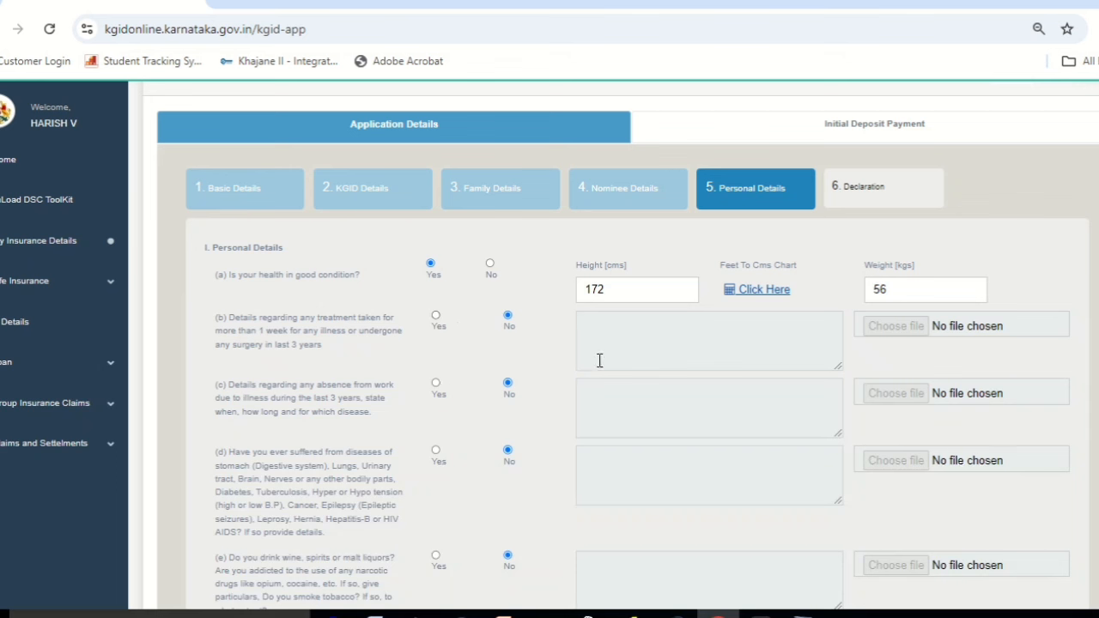
{"action": "left_click", "coordinate": [435, 317]}
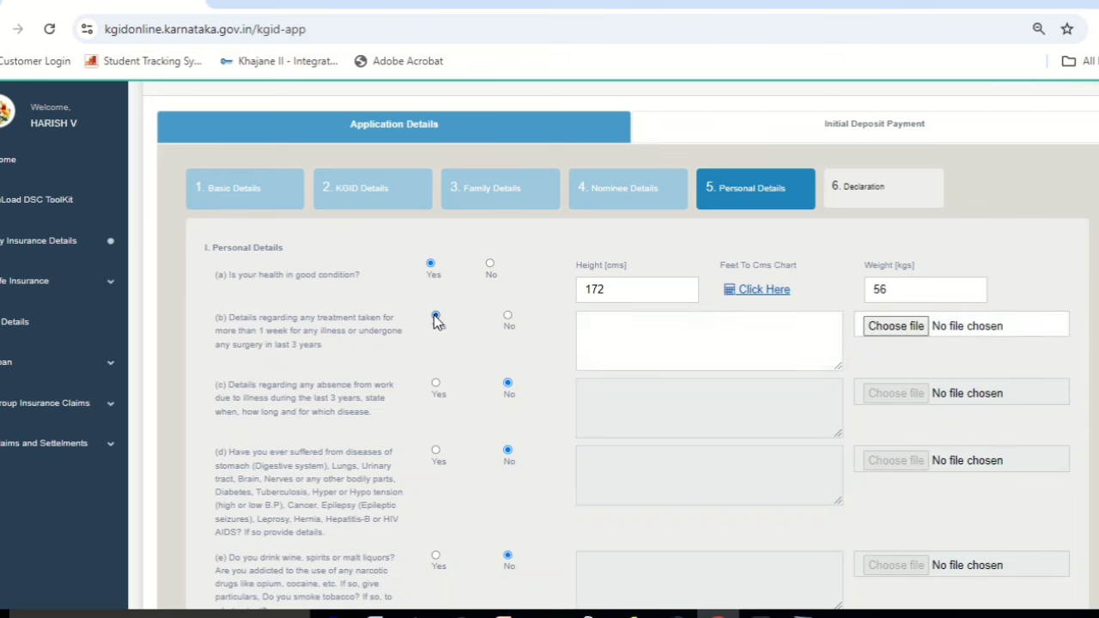
{"action": "left_click", "coordinate": [509, 317]}
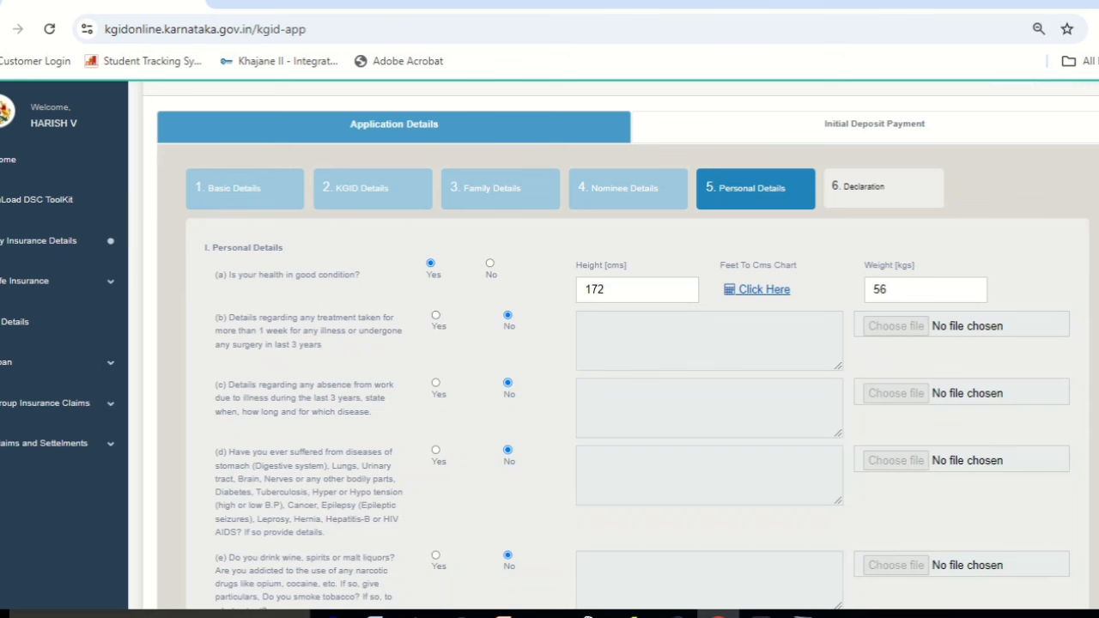
{"action": "scroll", "coordinate": [620, 346], "scroll_direction": "down", "scroll_amount": 3}
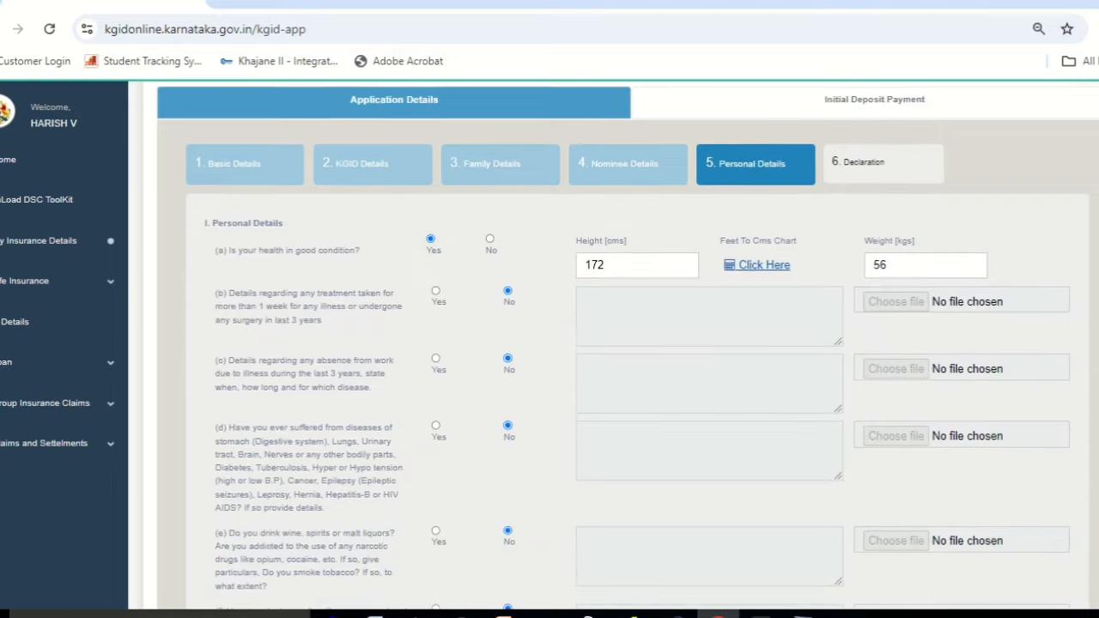
{"action": "scroll", "coordinate": [621, 346], "scroll_direction": "down", "scroll_amount": 1}
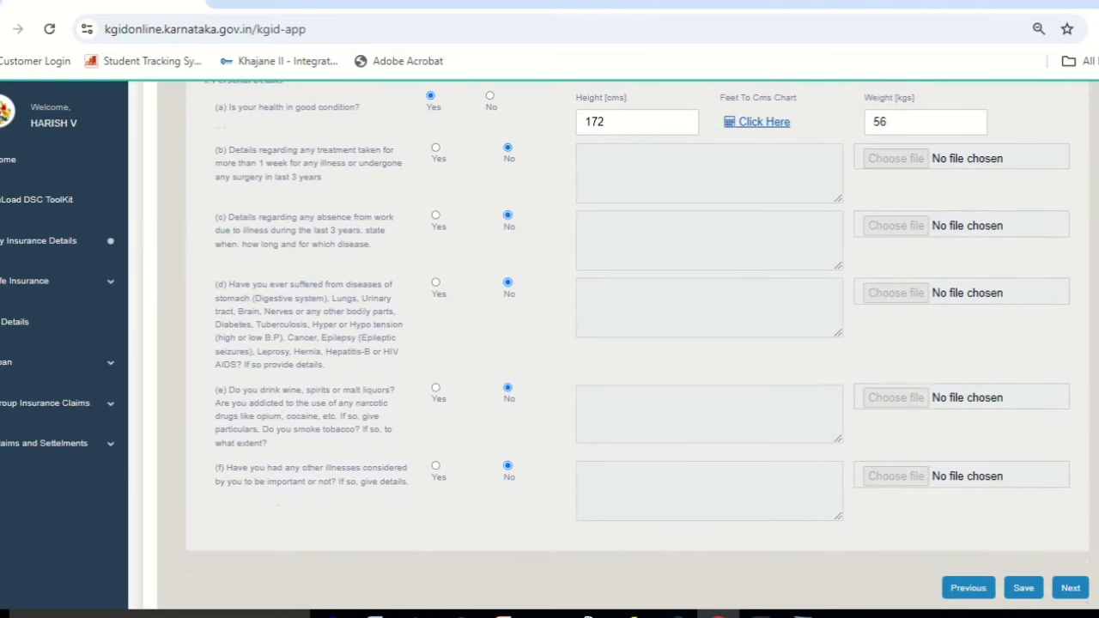
{"action": "scroll", "coordinate": [621, 346], "scroll_direction": "up", "scroll_amount": 1}
{"action": "scroll", "coordinate": [1079, 381], "scroll_direction": "down", "scroll_amount": 2}
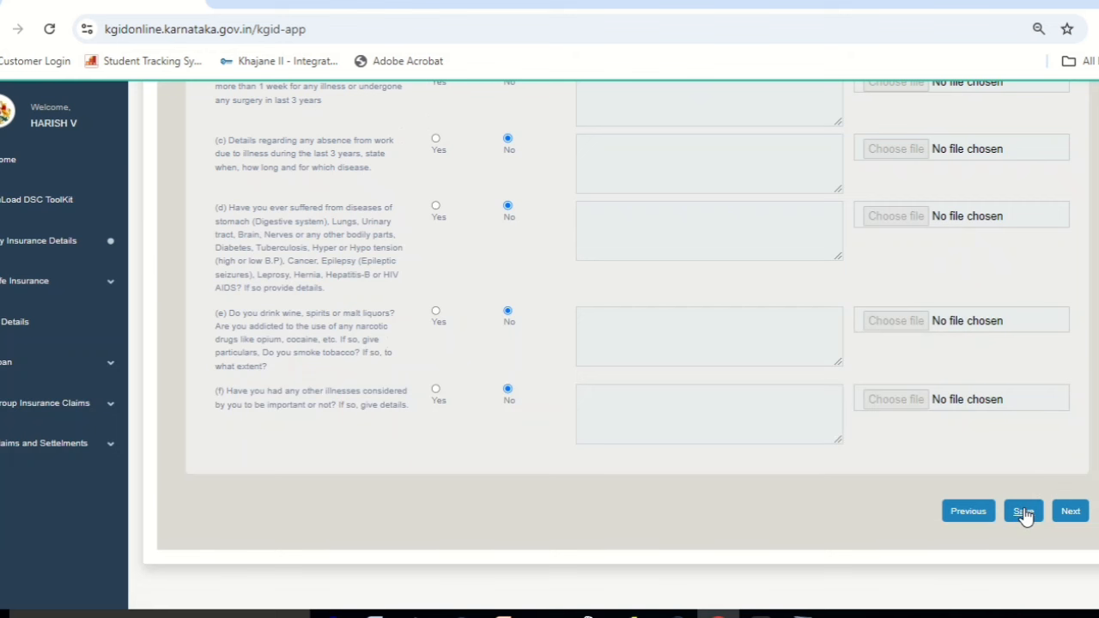
{"action": "left_click", "coordinate": [1024, 512]}
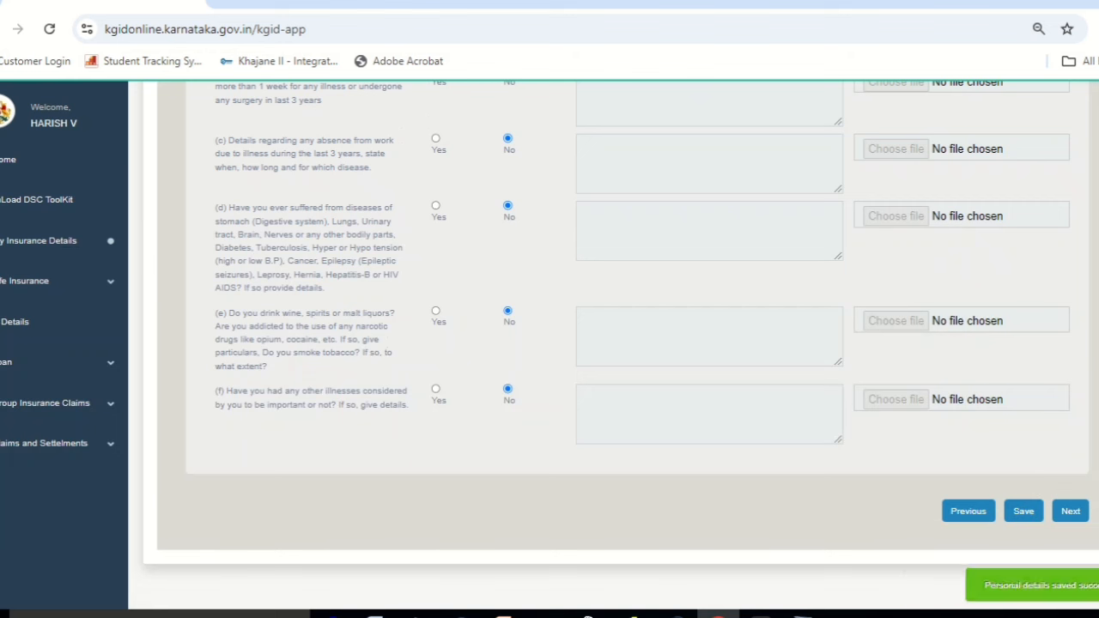
{"action": "scroll", "coordinate": [1090, 428], "scroll_direction": "up", "scroll_amount": 2}
{"action": "scroll", "coordinate": [1091, 429], "scroll_direction": "down", "scroll_amount": 4}
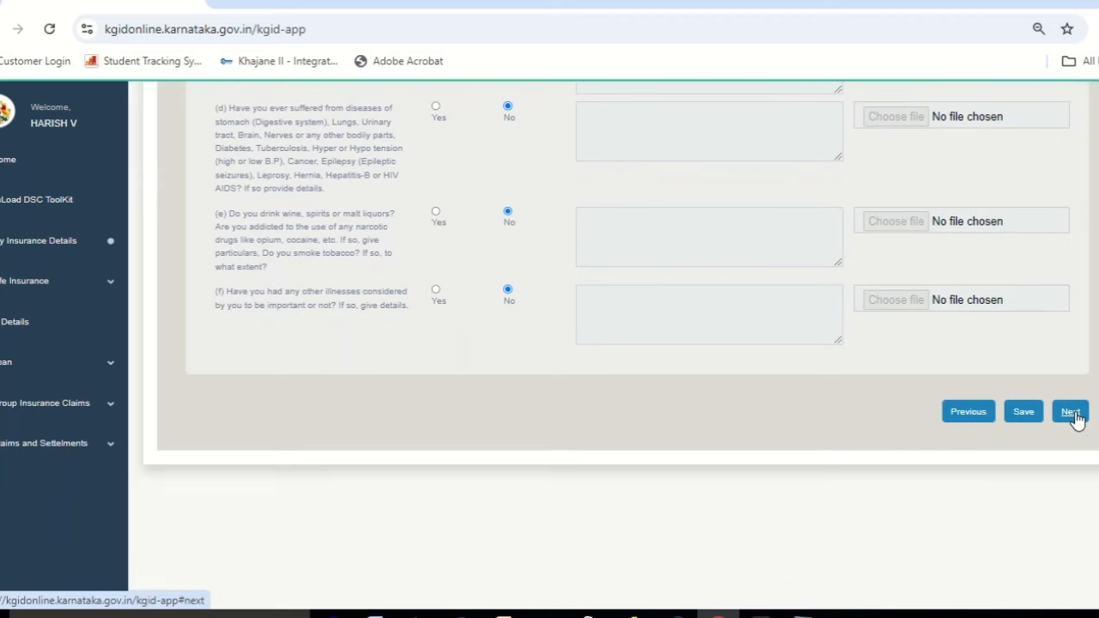
Agree to the declaration terms, save, and finish the application.
{"action": "left_click", "coordinate": [1069, 412]}
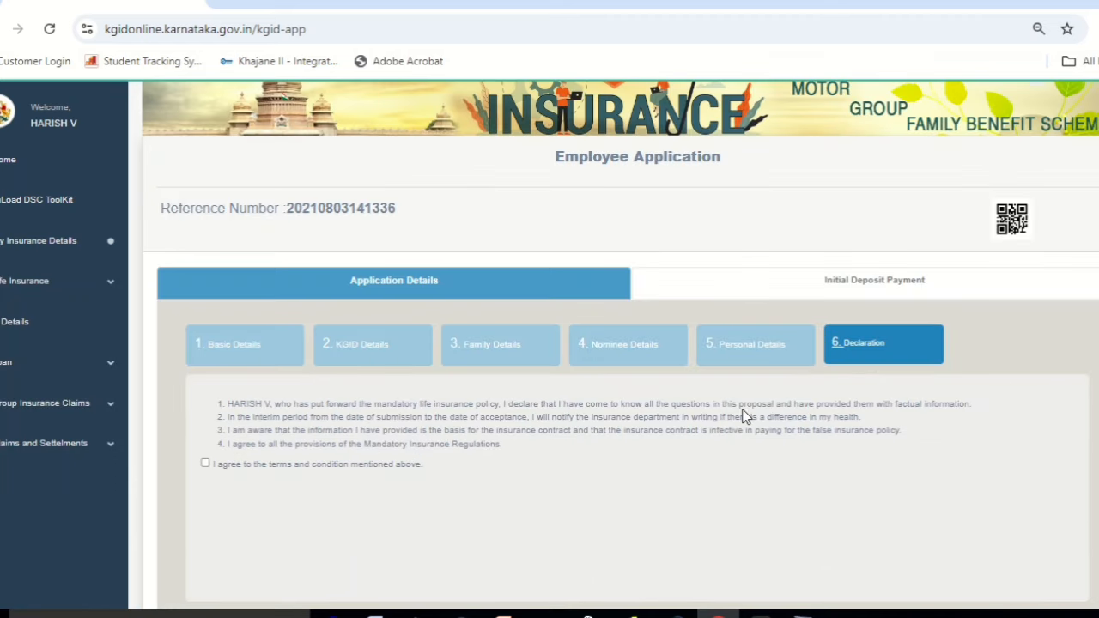
{"action": "left_click", "coordinate": [205, 463]}
{"action": "scroll", "coordinate": [208, 336], "scroll_direction": "down", "scroll_amount": 1}
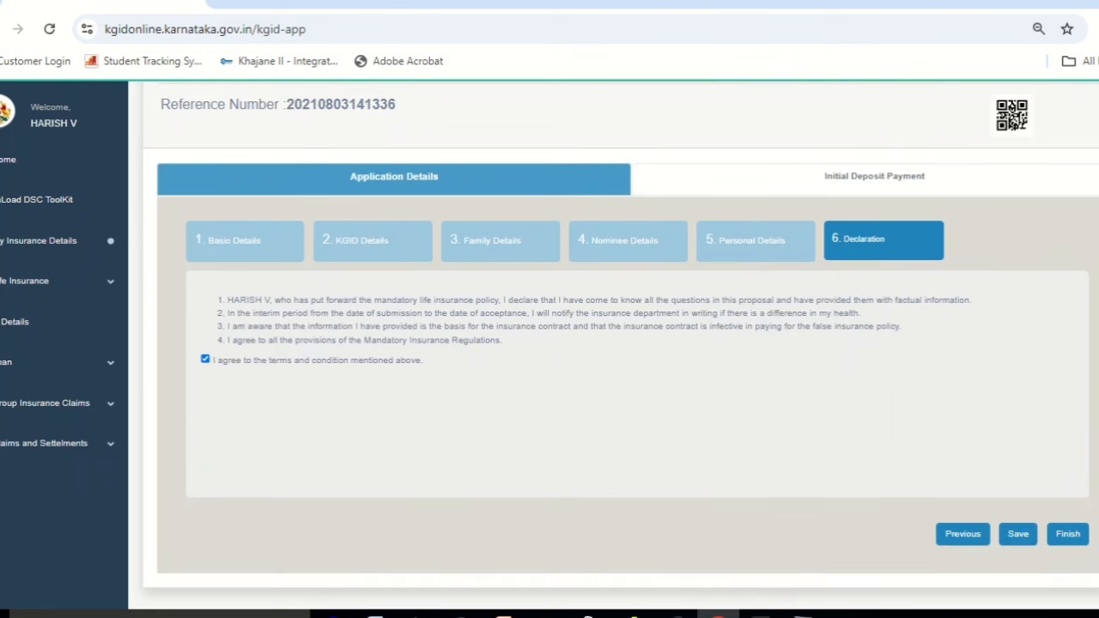
{"action": "left_click", "coordinate": [1019, 534]}
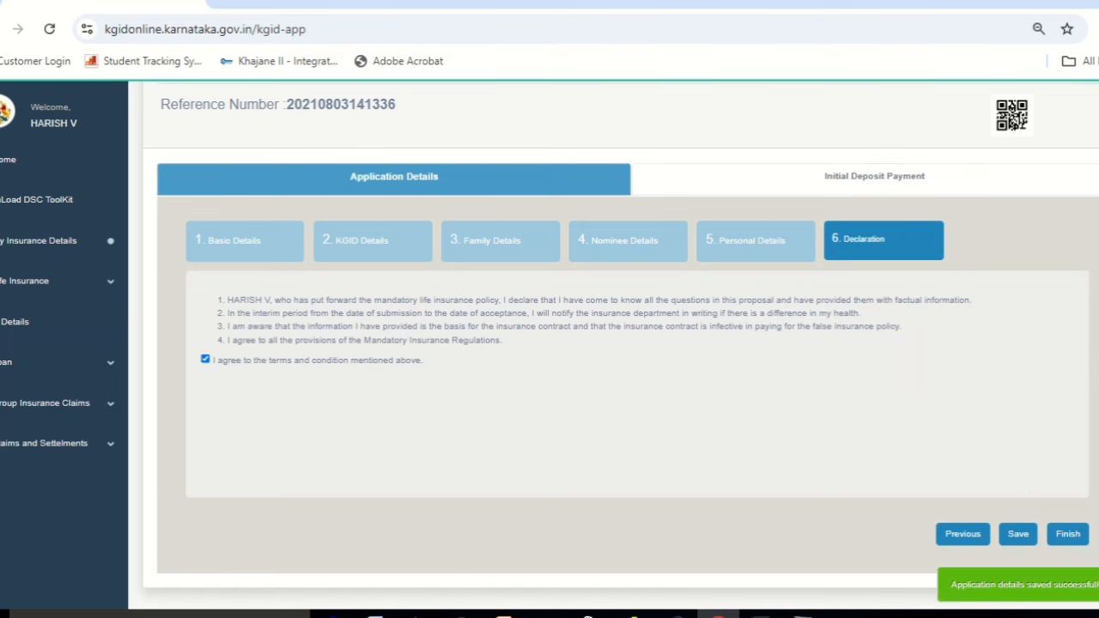
{"action": "left_click", "coordinate": [1068, 534]}
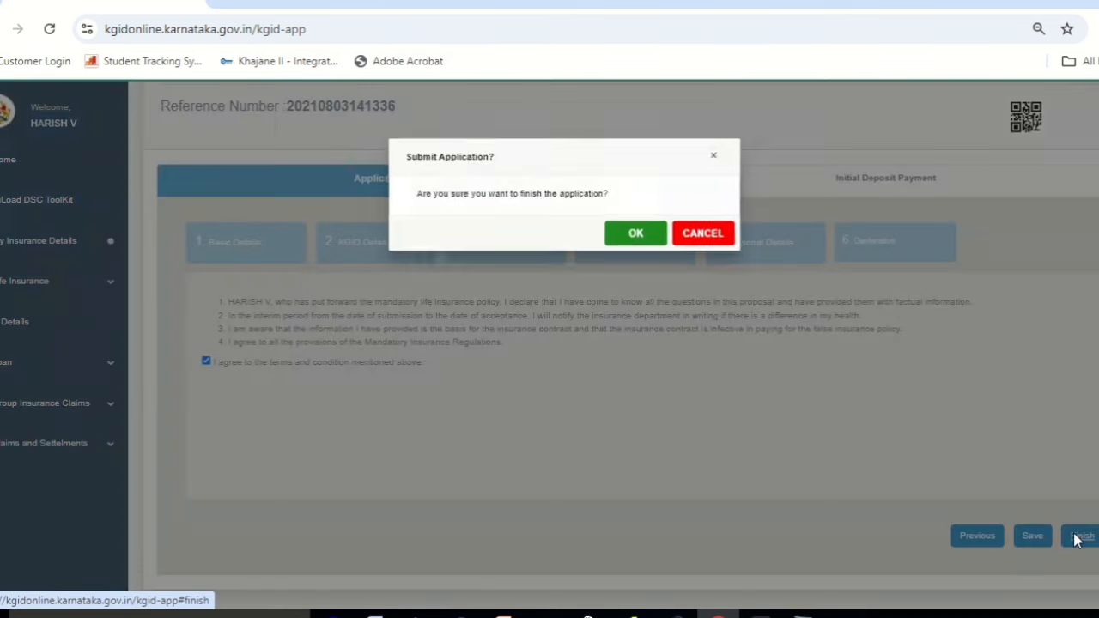
Confirm submission and pay the 5000 initial deposit online through Khajane II.
{"action": "left_click", "coordinate": [631, 241]}
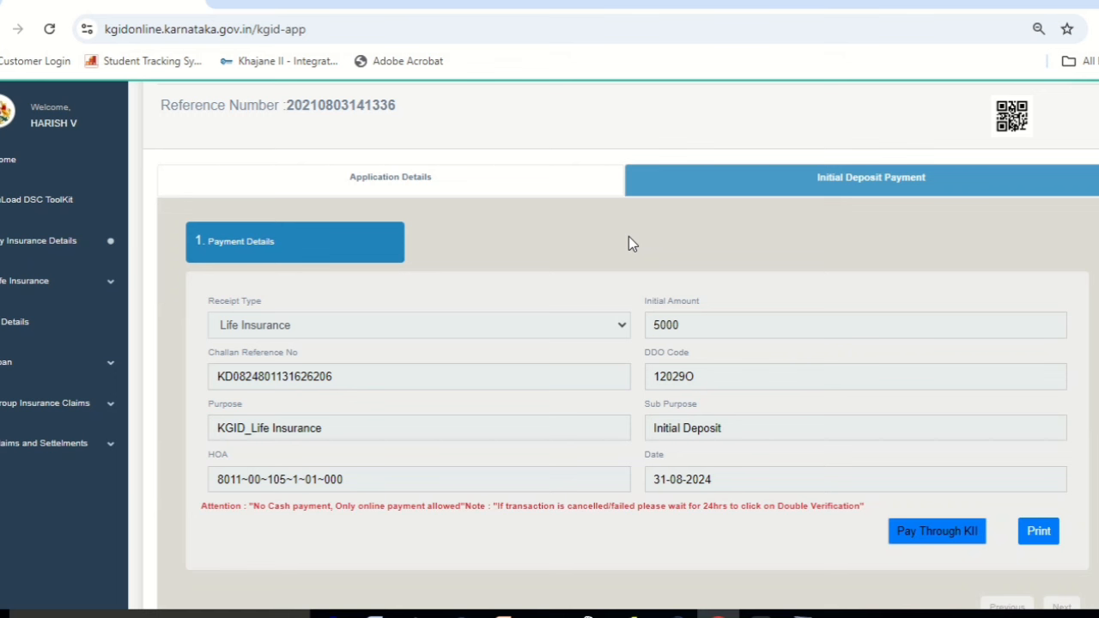
{"action": "left_click", "coordinate": [950, 539]}
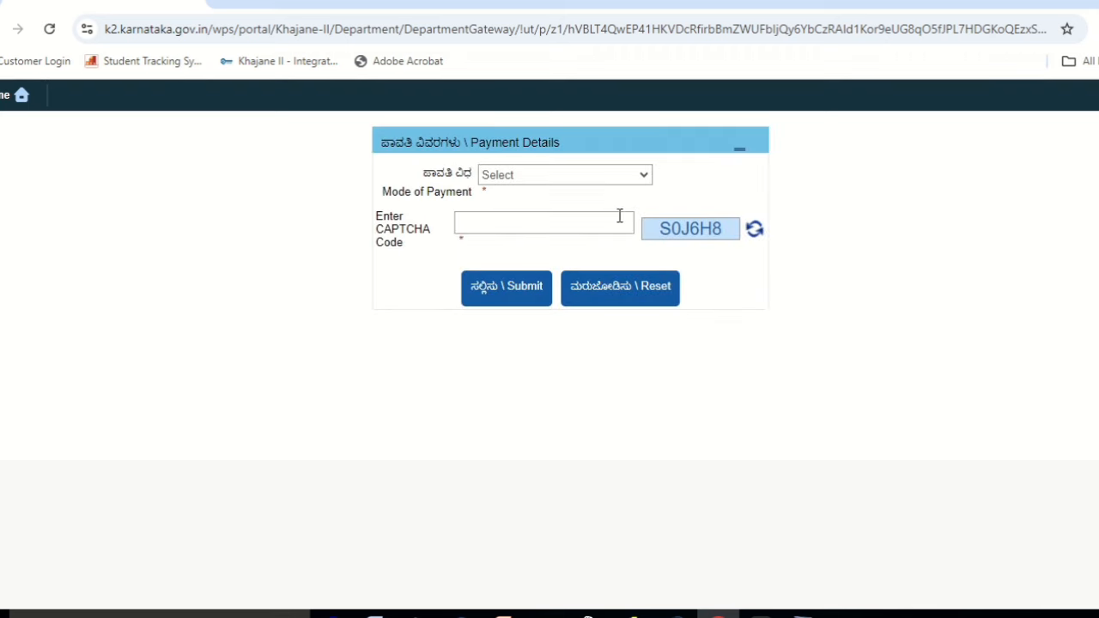
Set the payment mode to Netbanking with SBI e-Pay (Aggregator) as the e-payment type.
{"action": "left_click", "coordinate": [608, 177]}
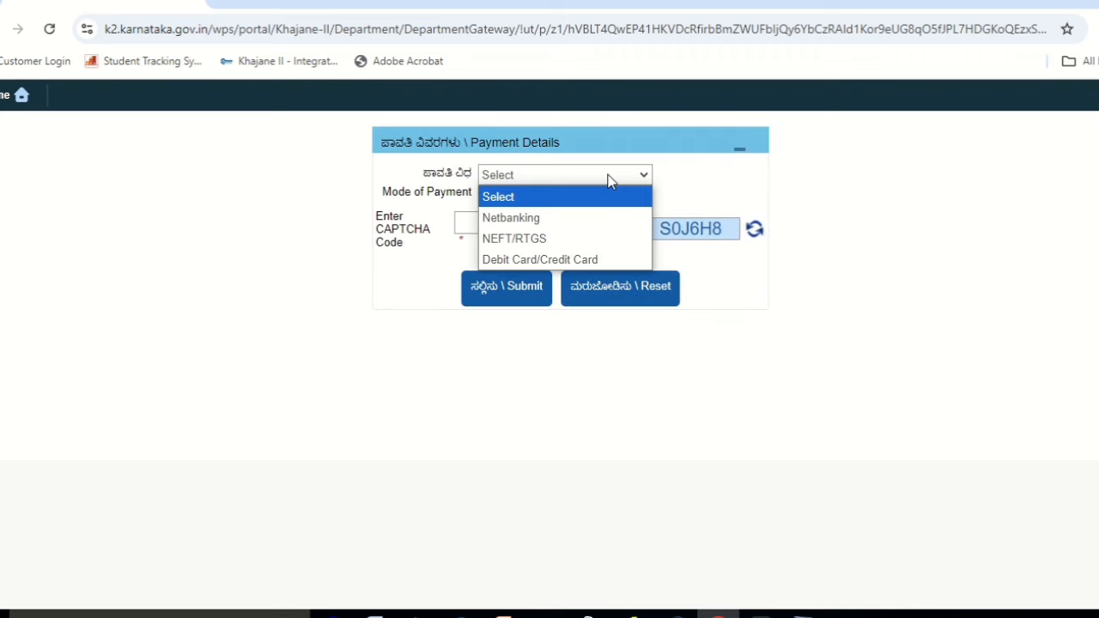
{"action": "left_click", "coordinate": [589, 225]}
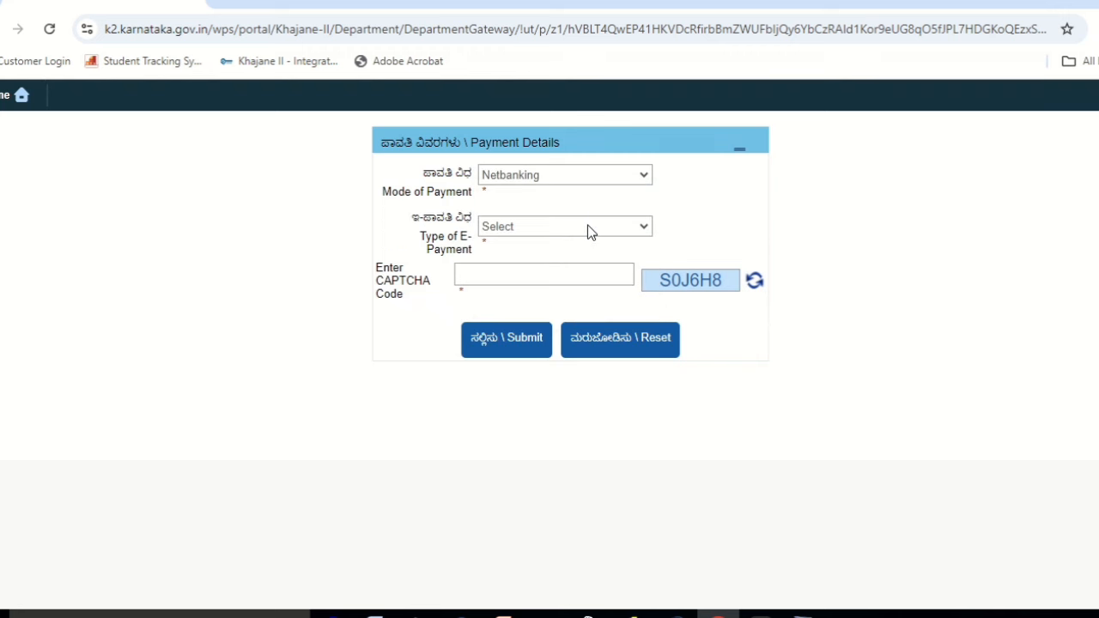
{"action": "left_click", "coordinate": [588, 226]}
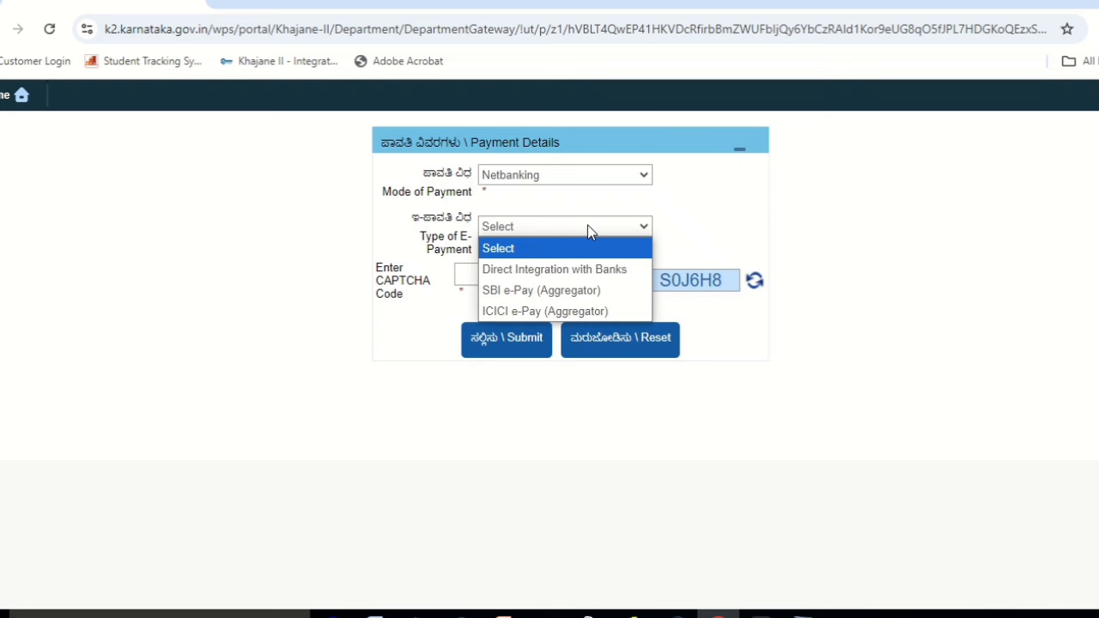
{"action": "left_click", "coordinate": [585, 292]}
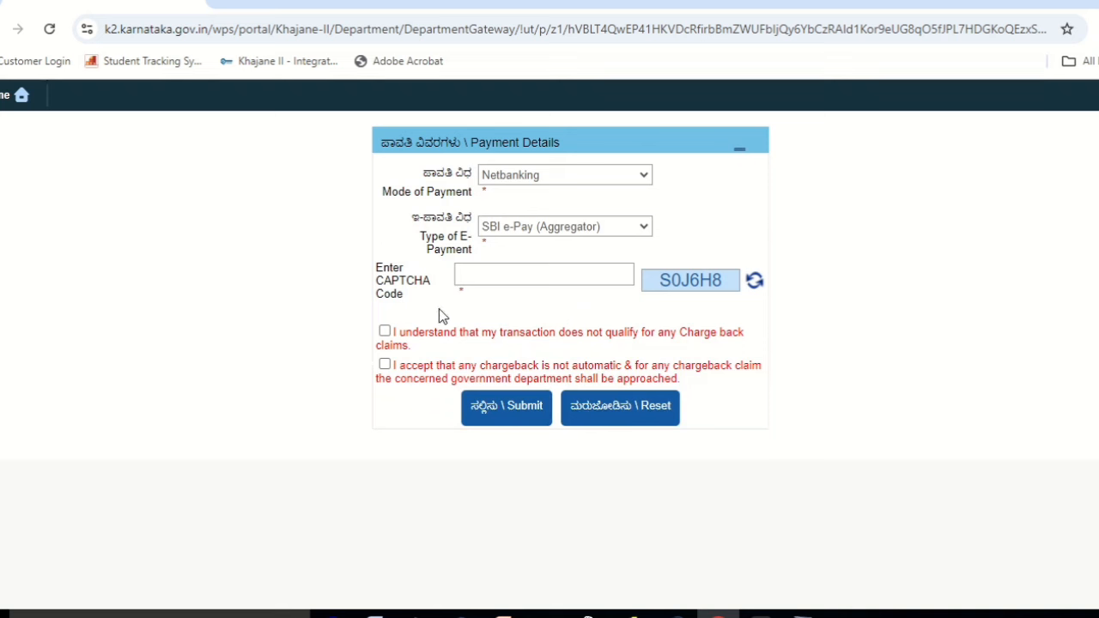
Accept both chargeback terms, enter CAPTCHA S0J6H8, and submit to continue to SBI ePay.
{"action": "left_click", "coordinate": [384, 332]}
{"action": "left_click", "coordinate": [384, 365]}
{"action": "left_click", "coordinate": [530, 271]}
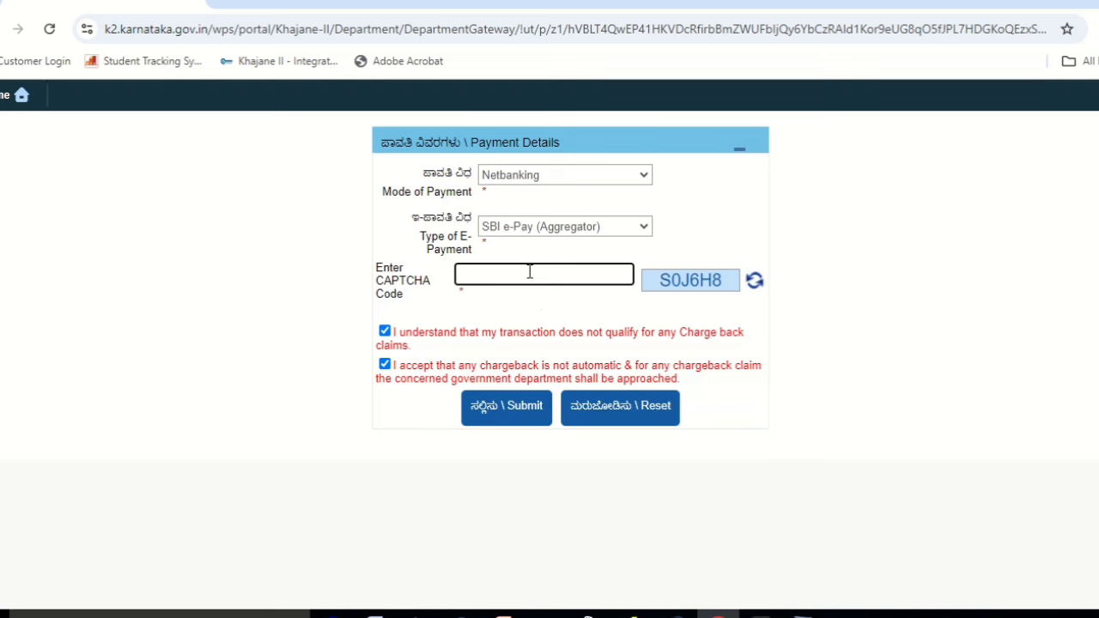
{"action": "type", "text": "S0J6H8"}
{"action": "left_click", "coordinate": [513, 418]}
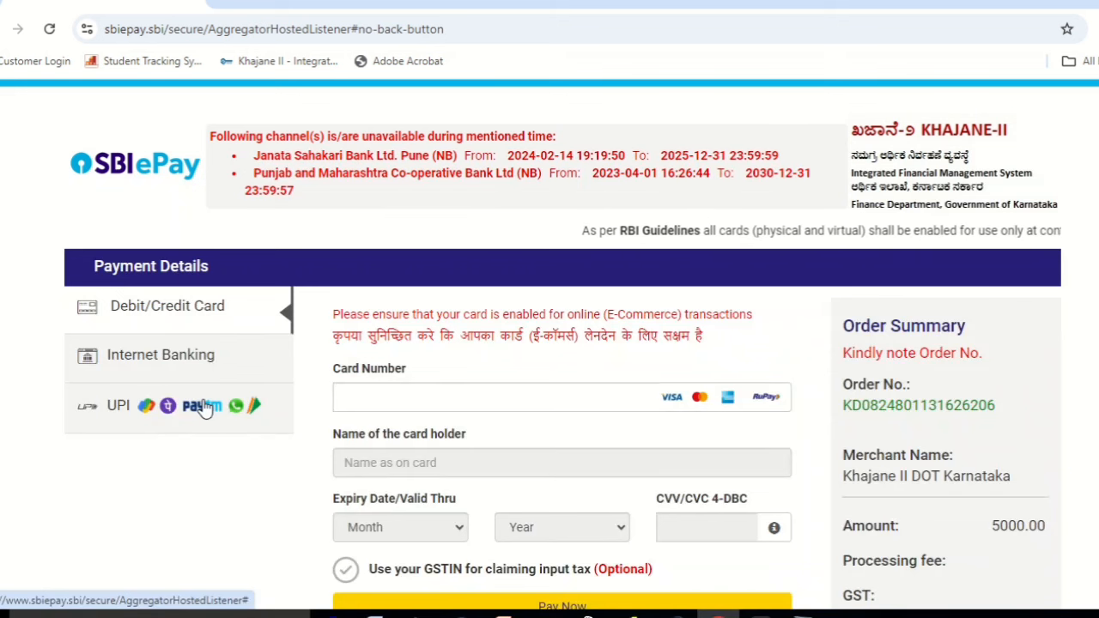
Pay the 5000.00 order by UPI QR so the scan-to-pay QR code appears.
{"action": "left_click", "coordinate": [204, 410]}
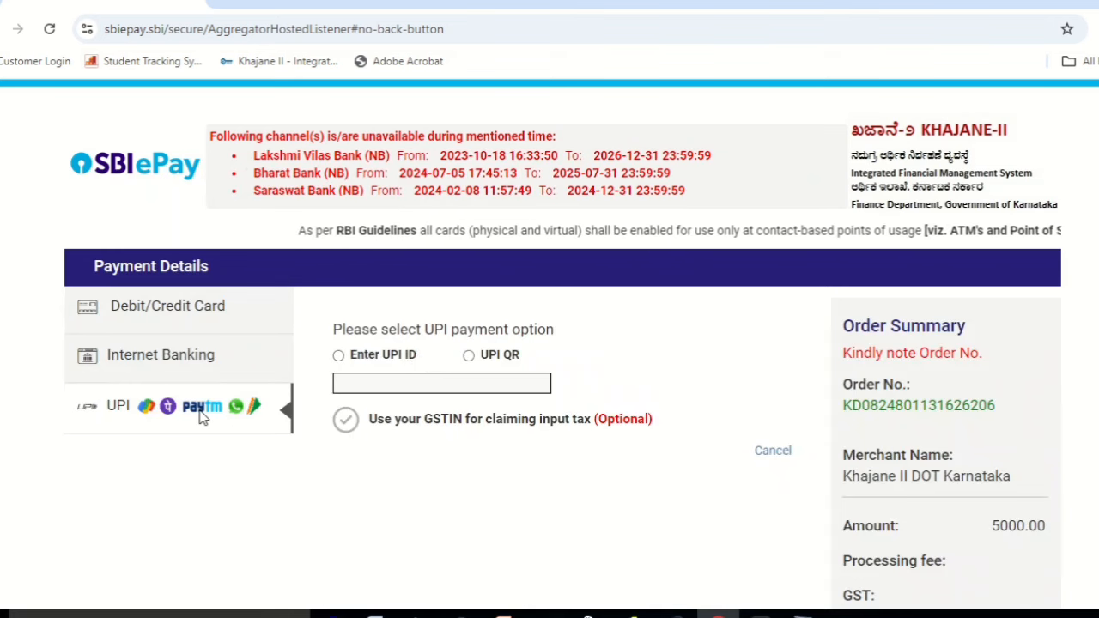
{"action": "left_click", "coordinate": [469, 355]}
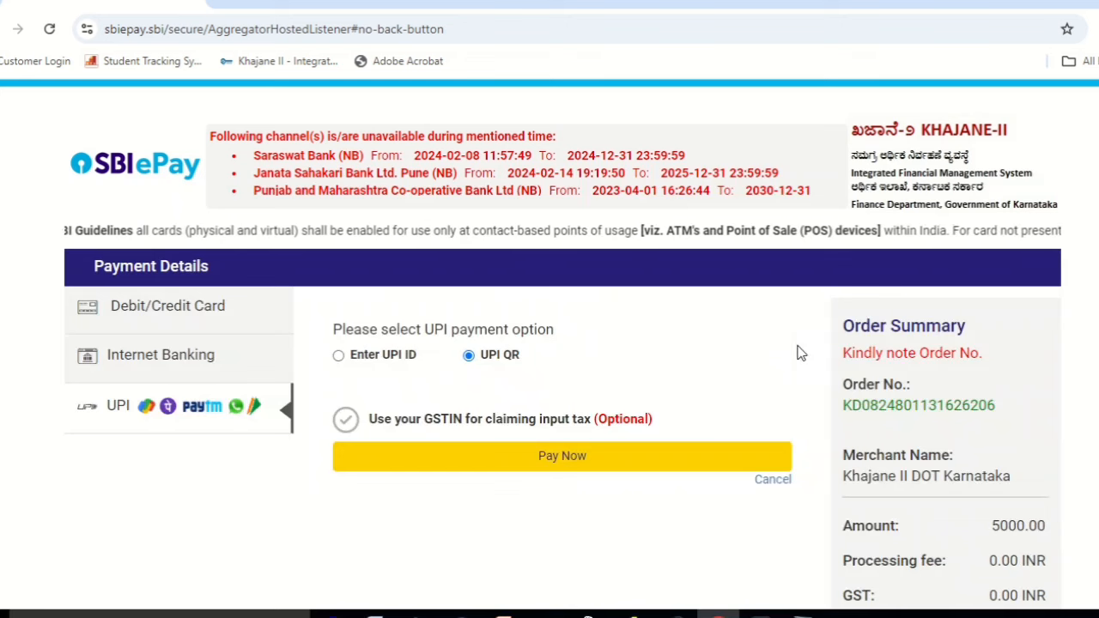
{"action": "left_click", "coordinate": [645, 462]}
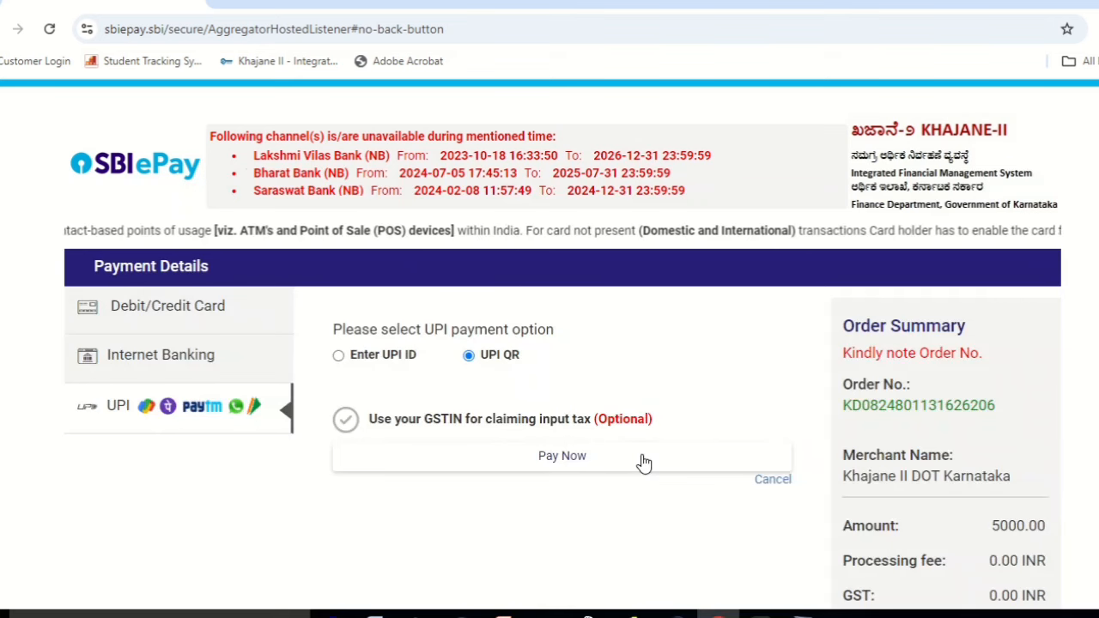
{"action": "left_click", "coordinate": [644, 461]}
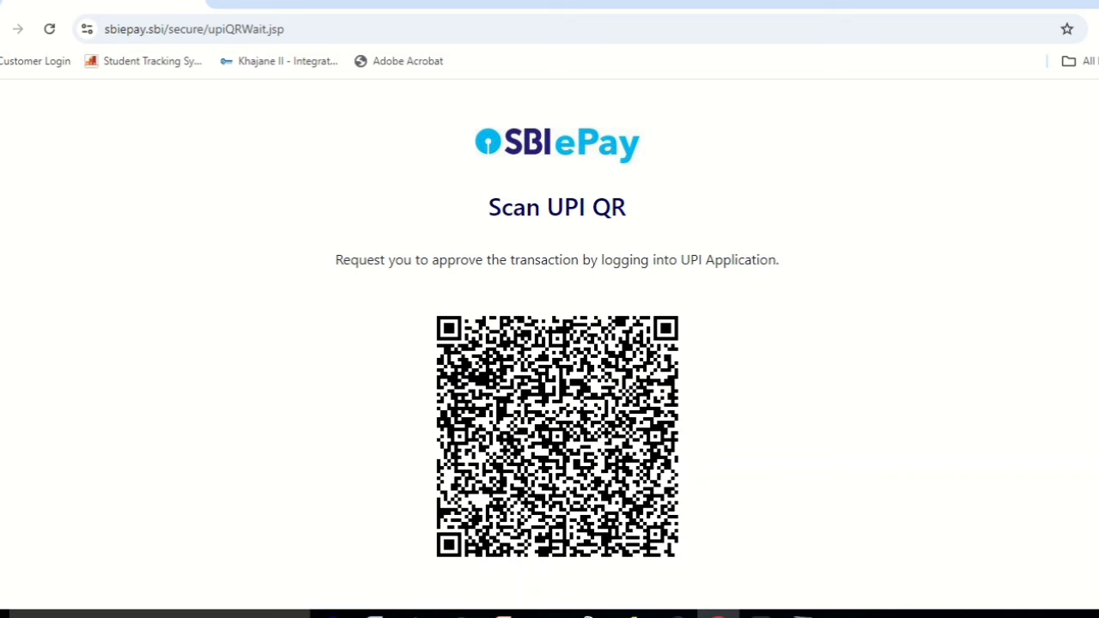
Scroll the page while the UPI payment completes and KGID's Initial Deposit Payment step returns.
{"action": "scroll", "coordinate": [557, 343], "scroll_direction": "down", "scroll_amount": 2}
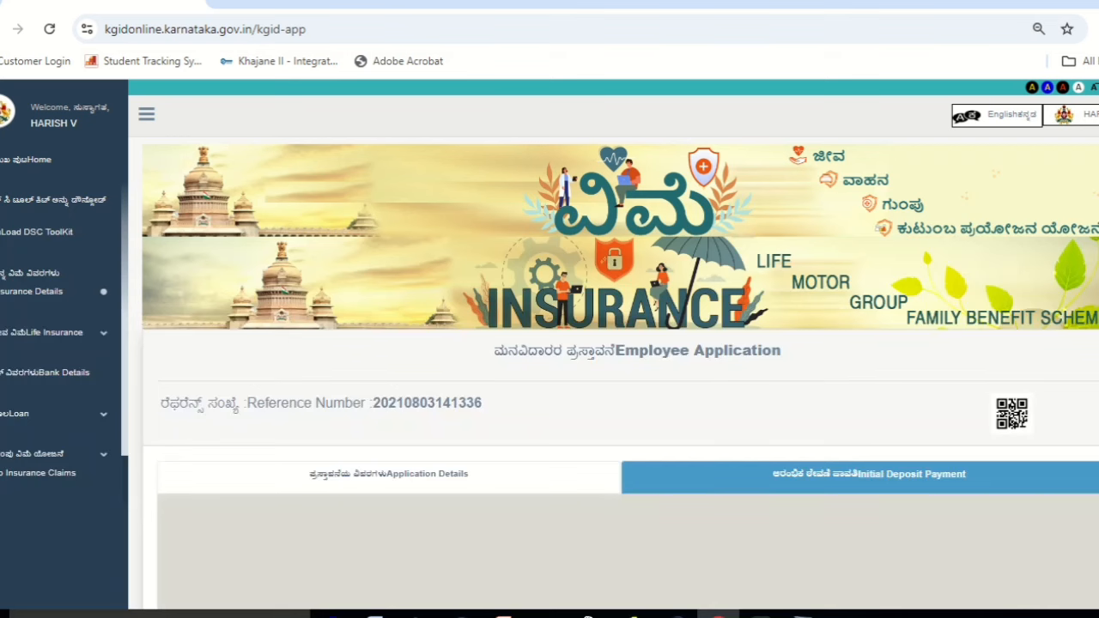
Save the initial deposit challan to the Desktop as PrintChallanDetails.pdf, then return to KGID.
{"action": "scroll", "coordinate": [614, 343], "scroll_direction": "down", "scroll_amount": 10}
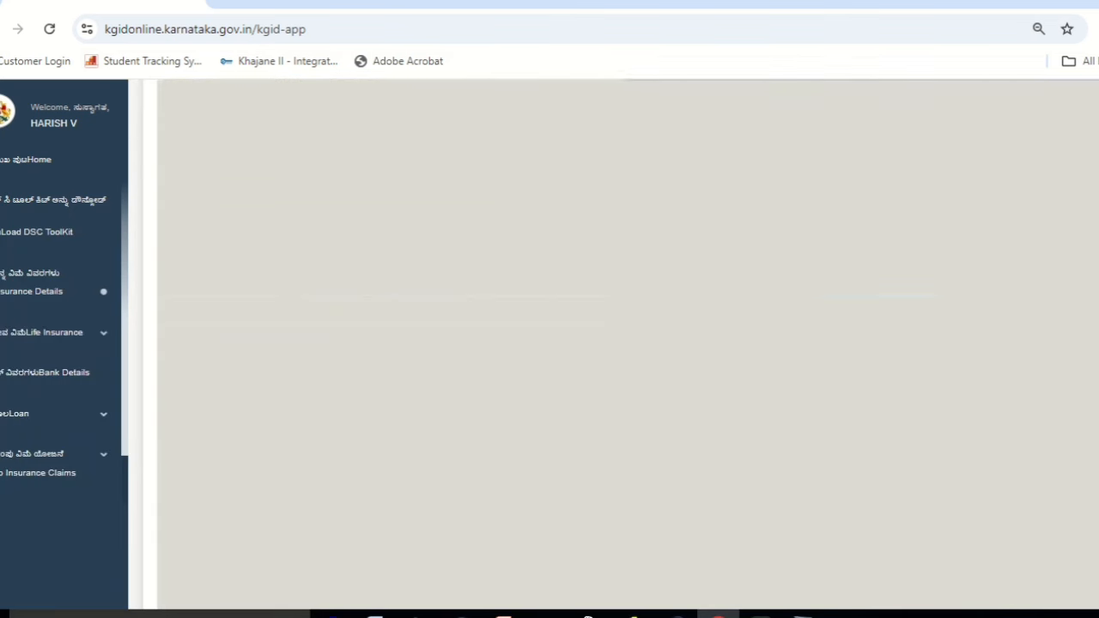
{"action": "scroll", "coordinate": [614, 343], "scroll_direction": "up", "scroll_amount": 5}
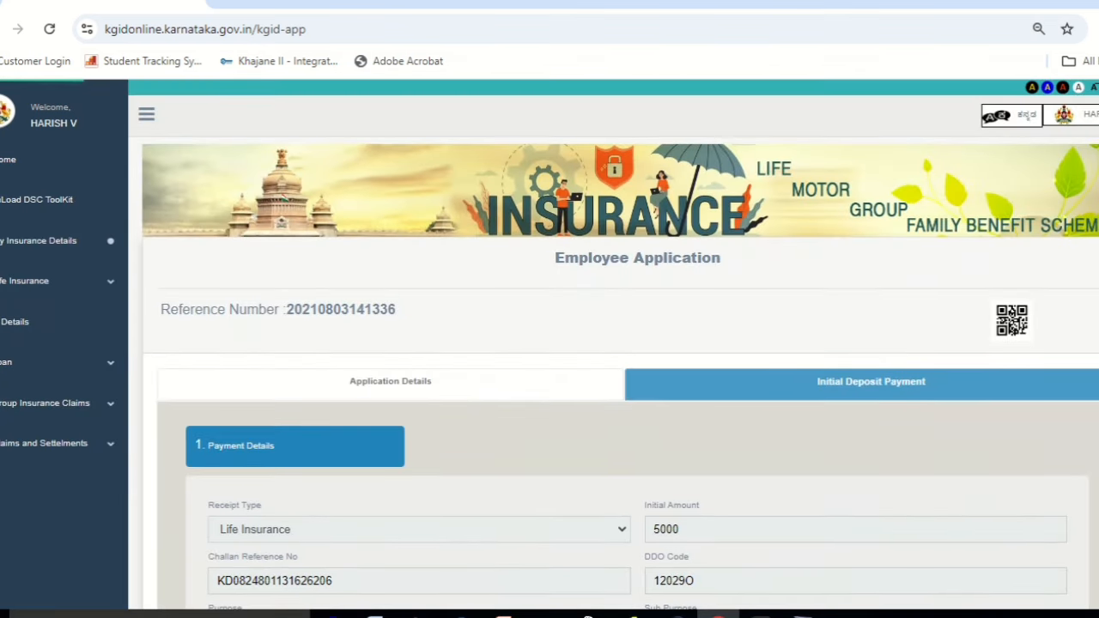
{"action": "scroll", "coordinate": [614, 344], "scroll_direction": "down", "scroll_amount": 3}
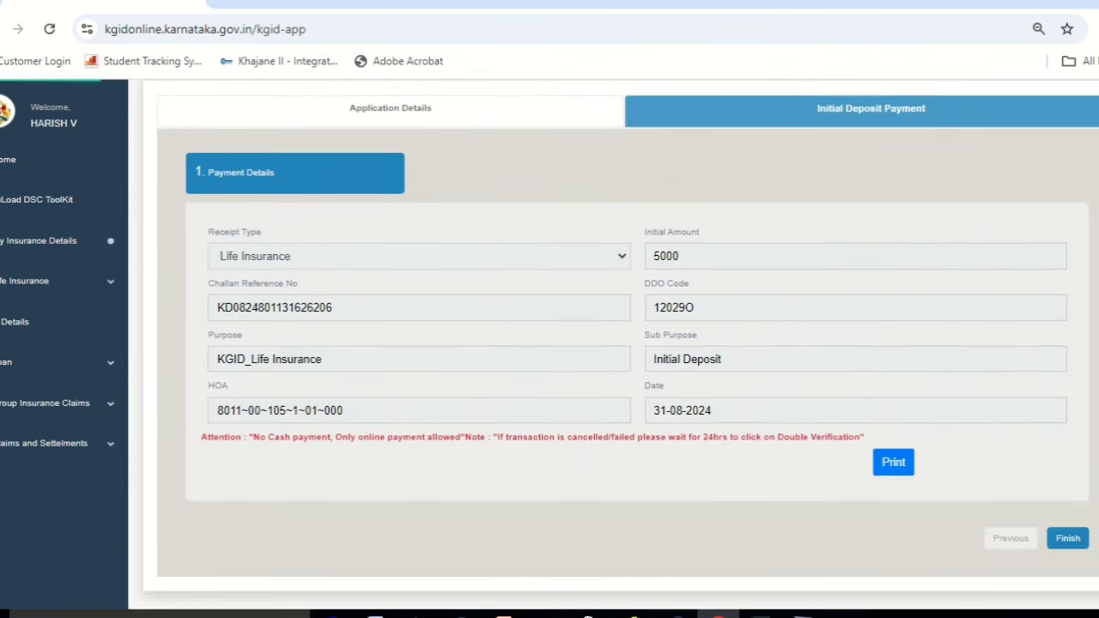
{"action": "left_click", "coordinate": [893, 464]}
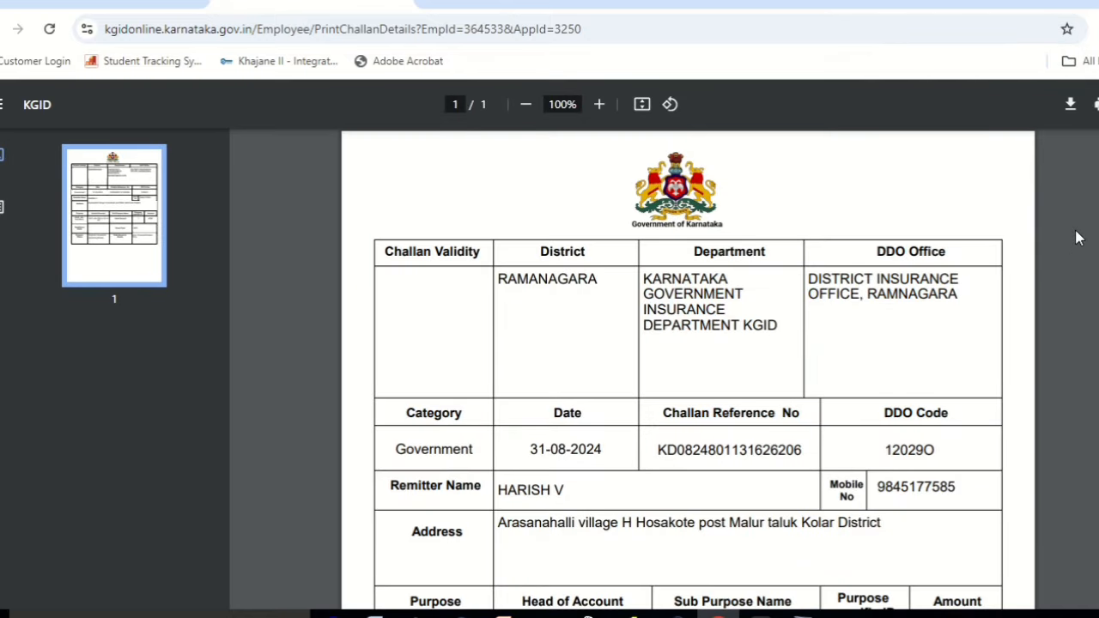
{"action": "left_click", "coordinate": [1070, 106]}
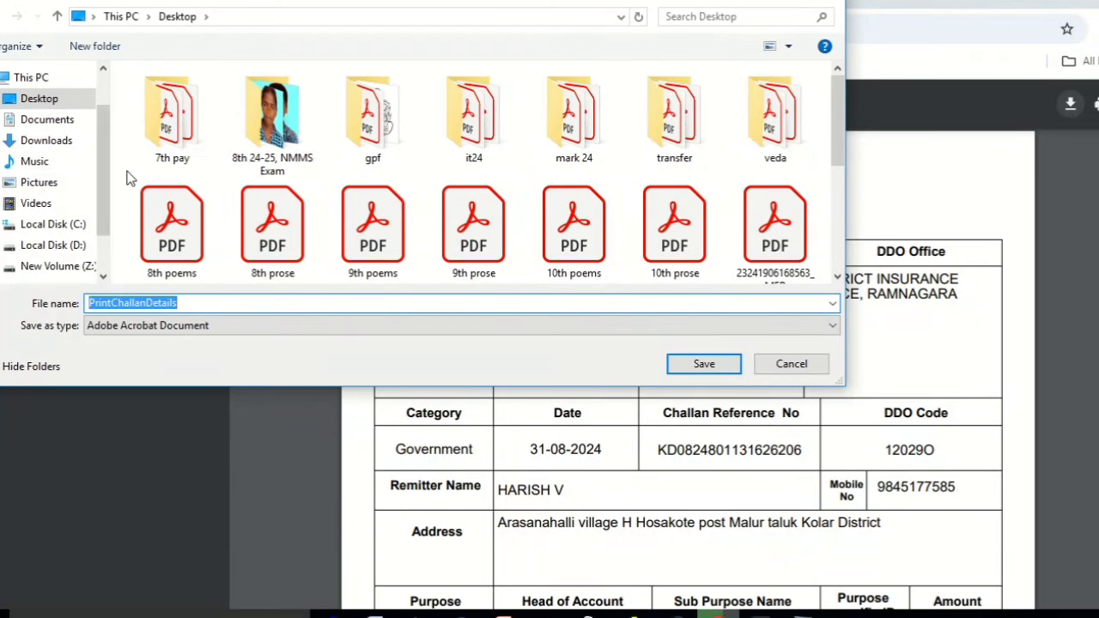
{"action": "left_click", "coordinate": [709, 363]}
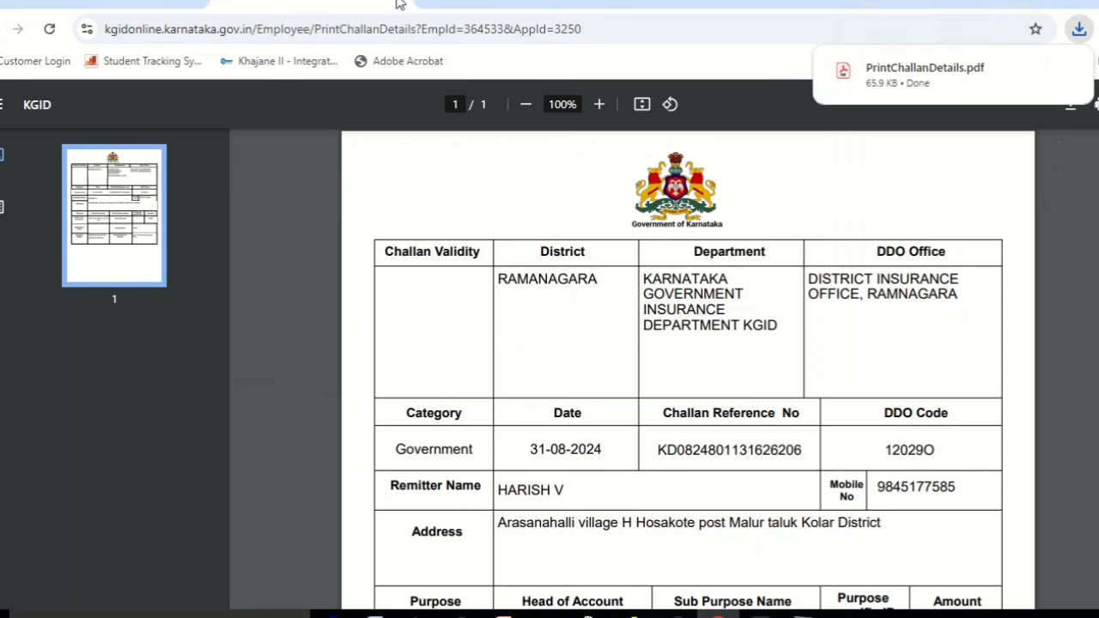
{"action": "left_click", "coordinate": [131, 4]}
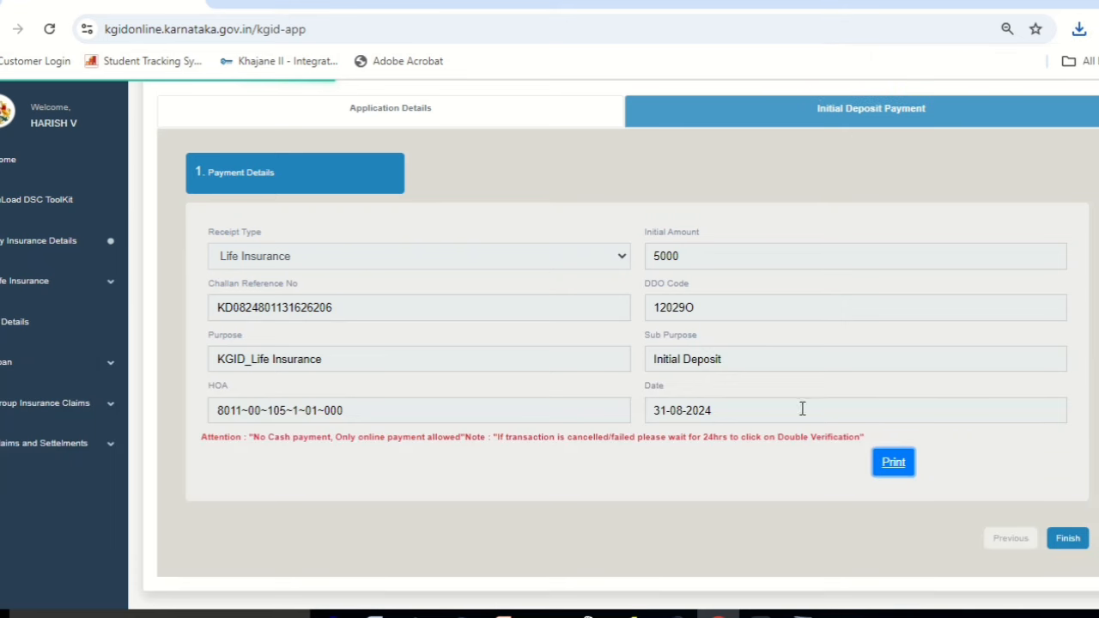
Finish the deposit payment and save the 4-page proposal form as PDF ApplicationForm31_8_2024.
{"action": "left_click", "coordinate": [1068, 540]}
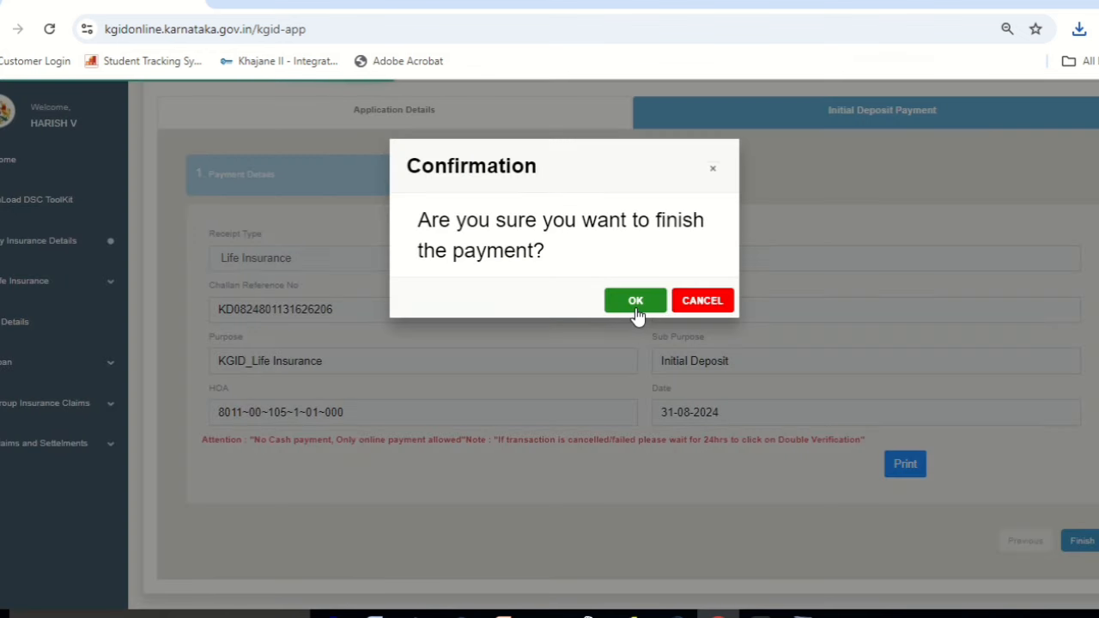
{"action": "left_click", "coordinate": [635, 302]}
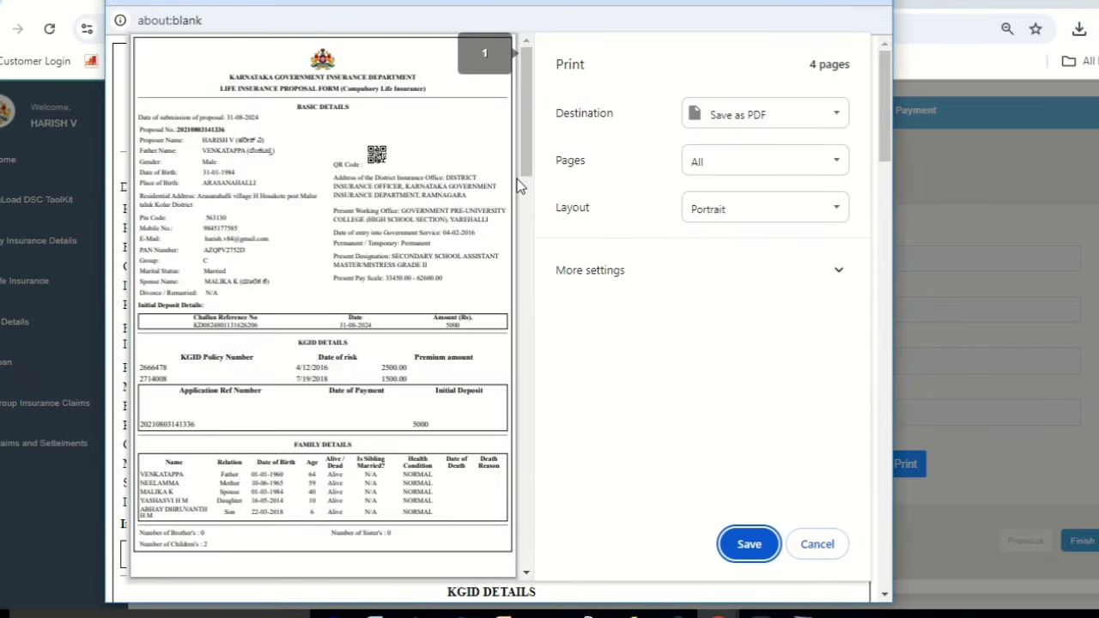
{"action": "left_click_drag", "start_coordinate": [521, 163], "coordinate": [525, 571]}
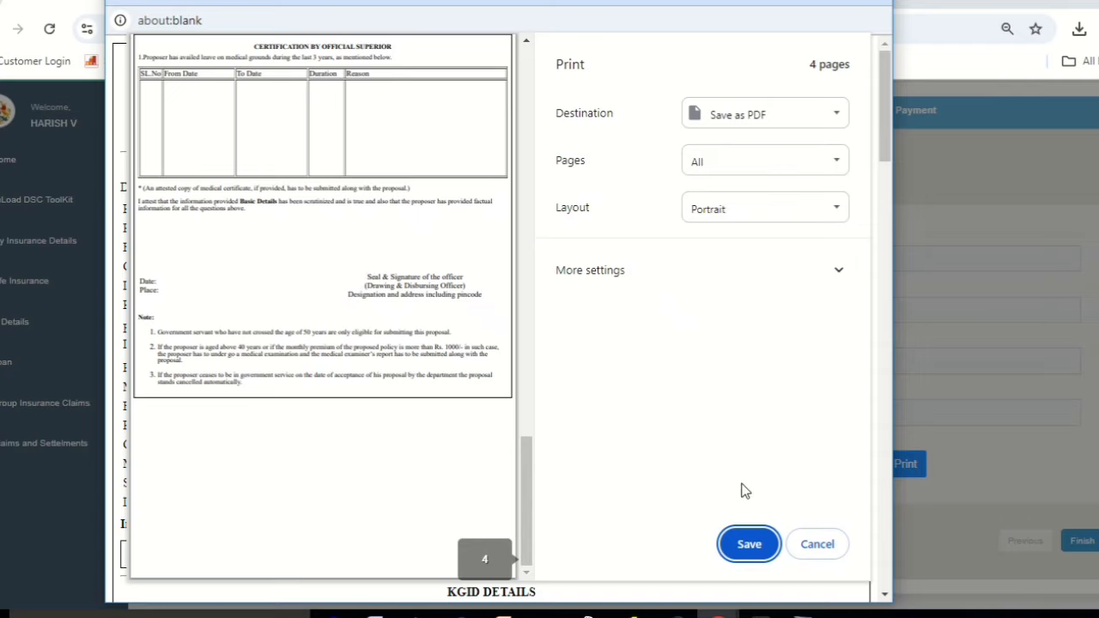
{"action": "left_click", "coordinate": [736, 539]}
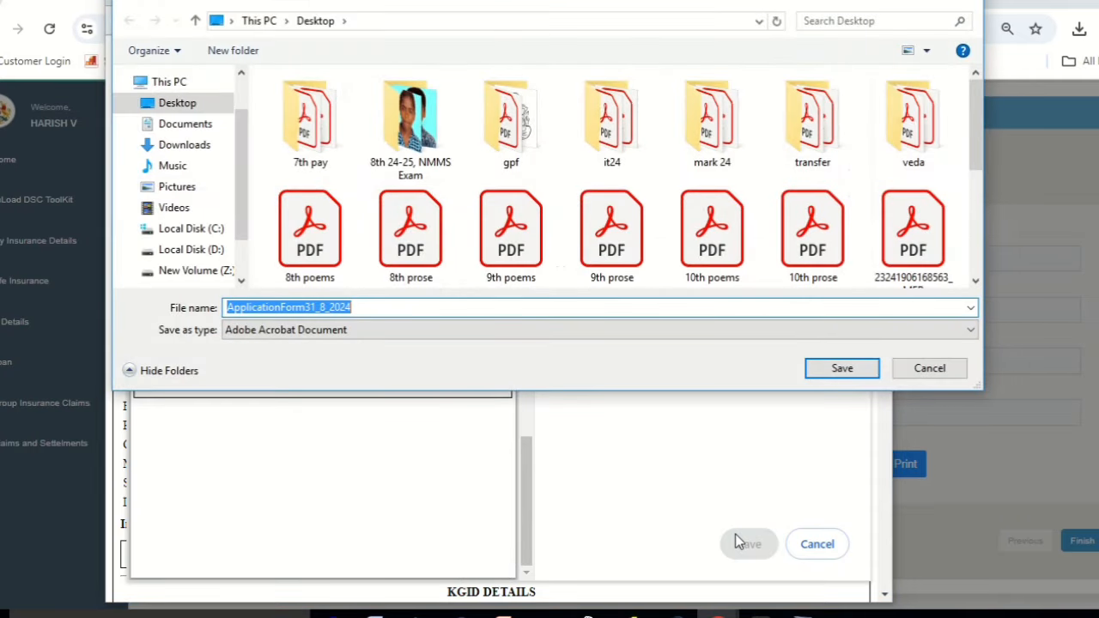
{"action": "left_click", "coordinate": [843, 371]}
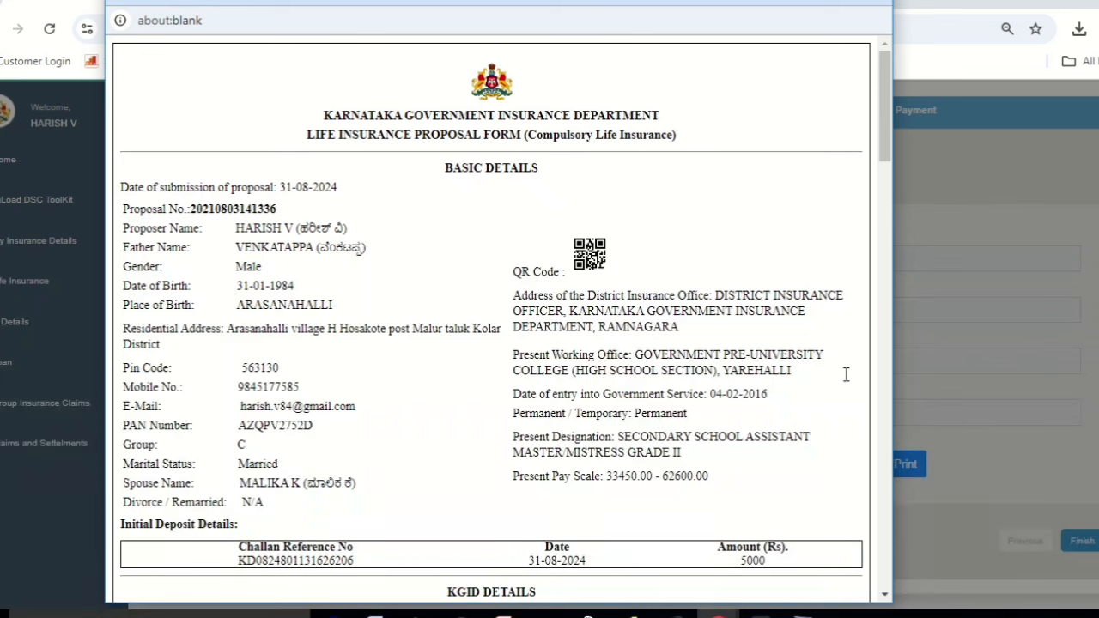
Close the proposal form popup and confirm finishing the payment.
{"action": "left_click", "coordinate": [872, 3]}
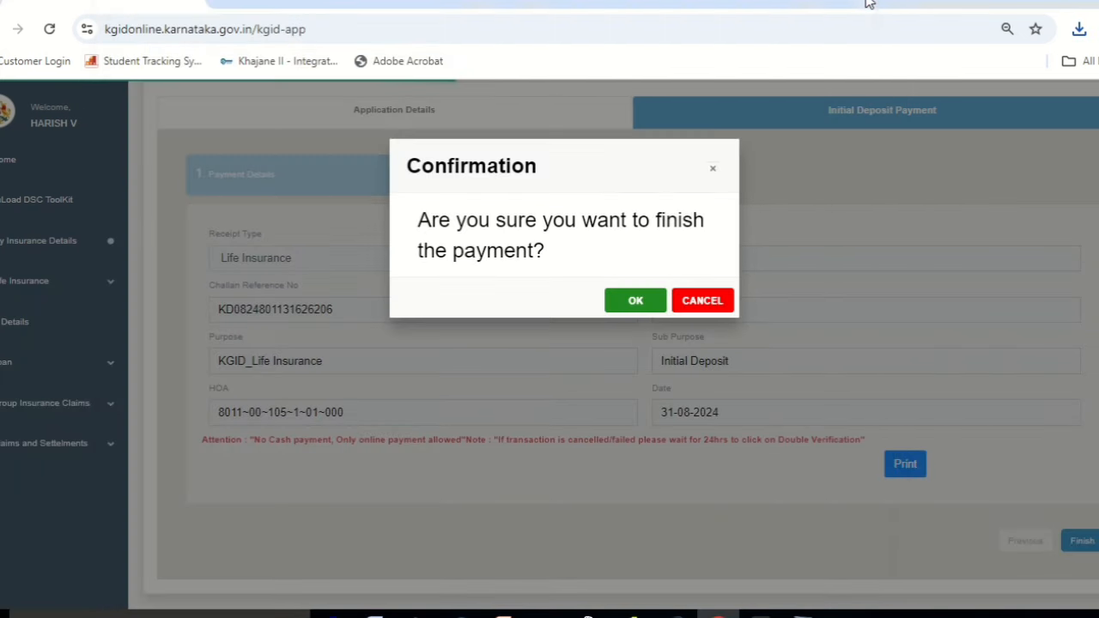
{"action": "left_click", "coordinate": [636, 301]}
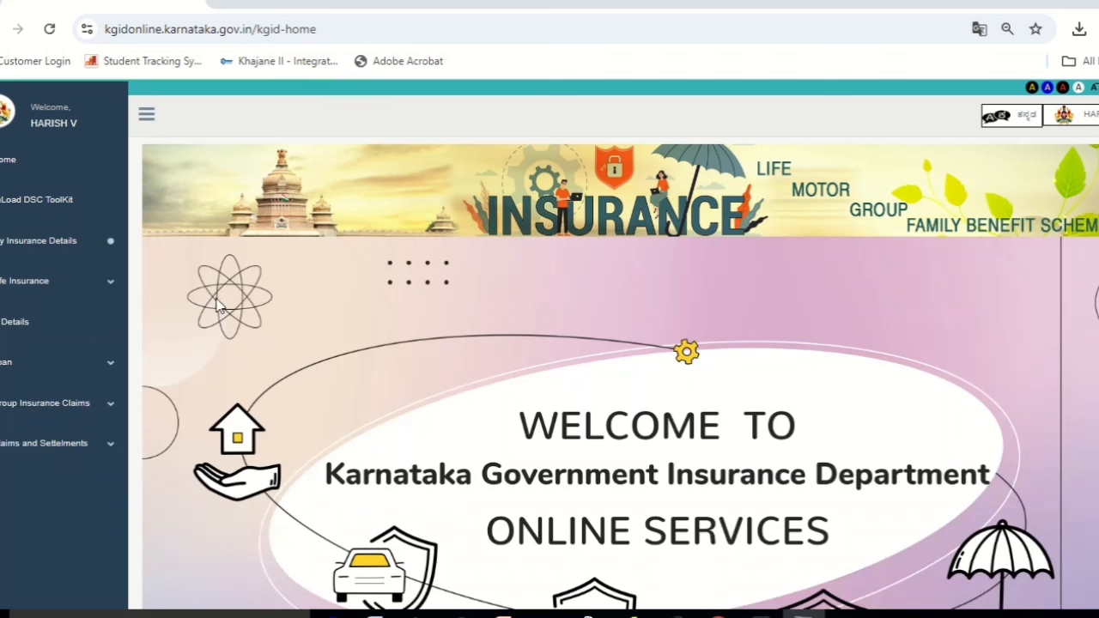
Start a new Life Insurance KGID policy, skip updating office details, accept the instructions, and proceed.
{"action": "left_click", "coordinate": [100, 287]}
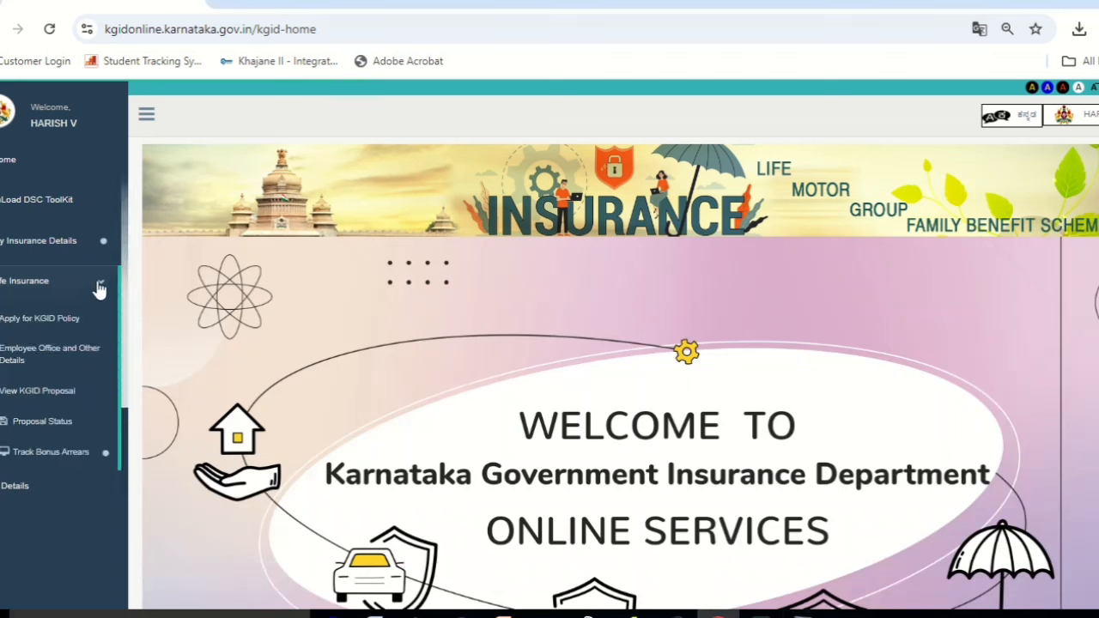
{"action": "left_click", "coordinate": [51, 322]}
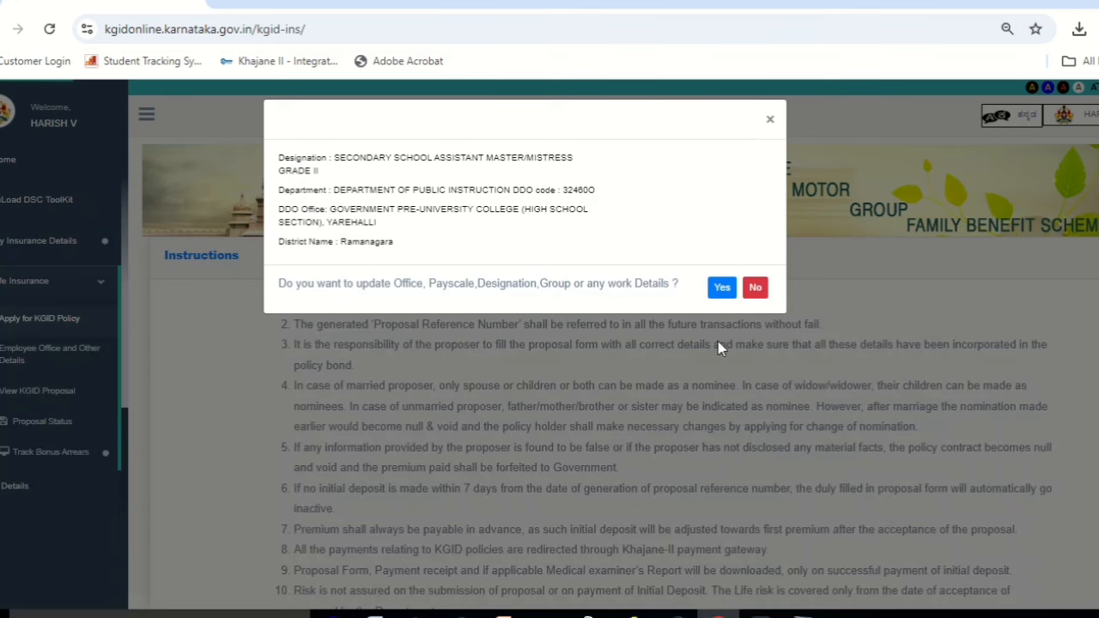
{"action": "left_click", "coordinate": [755, 288]}
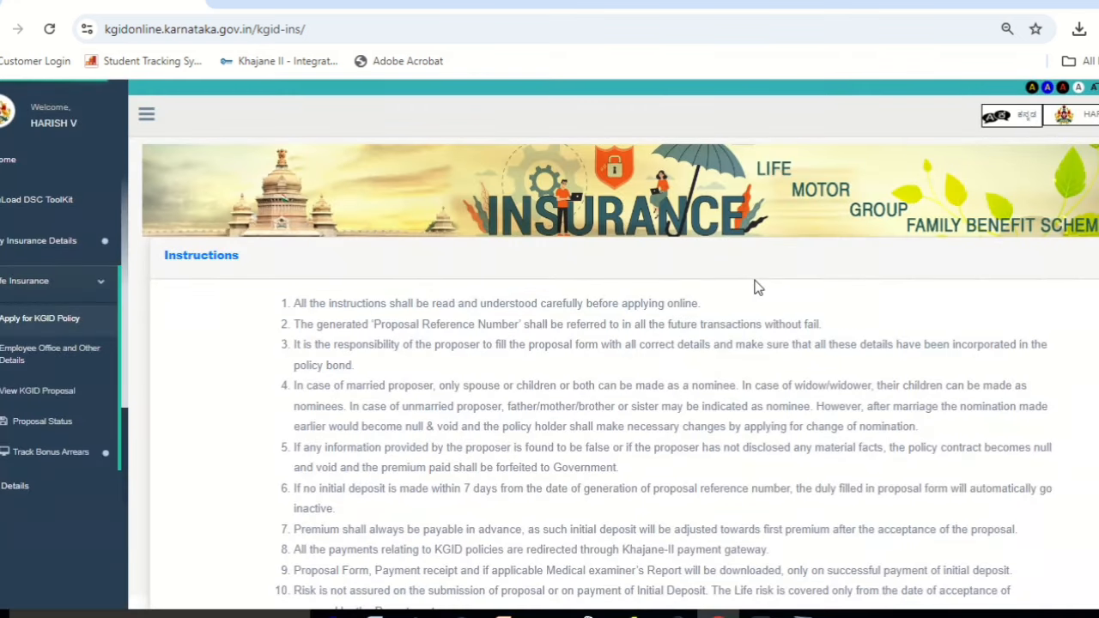
{"action": "scroll", "coordinate": [277, 433], "scroll_direction": "down", "scroll_amount": 5}
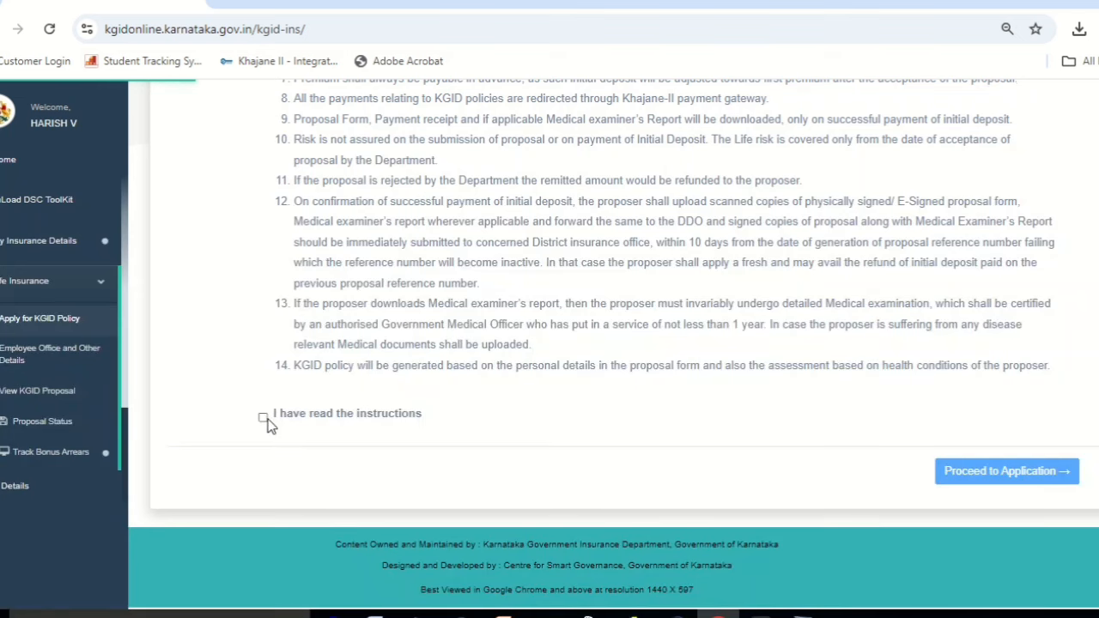
{"action": "left_click", "coordinate": [263, 417]}
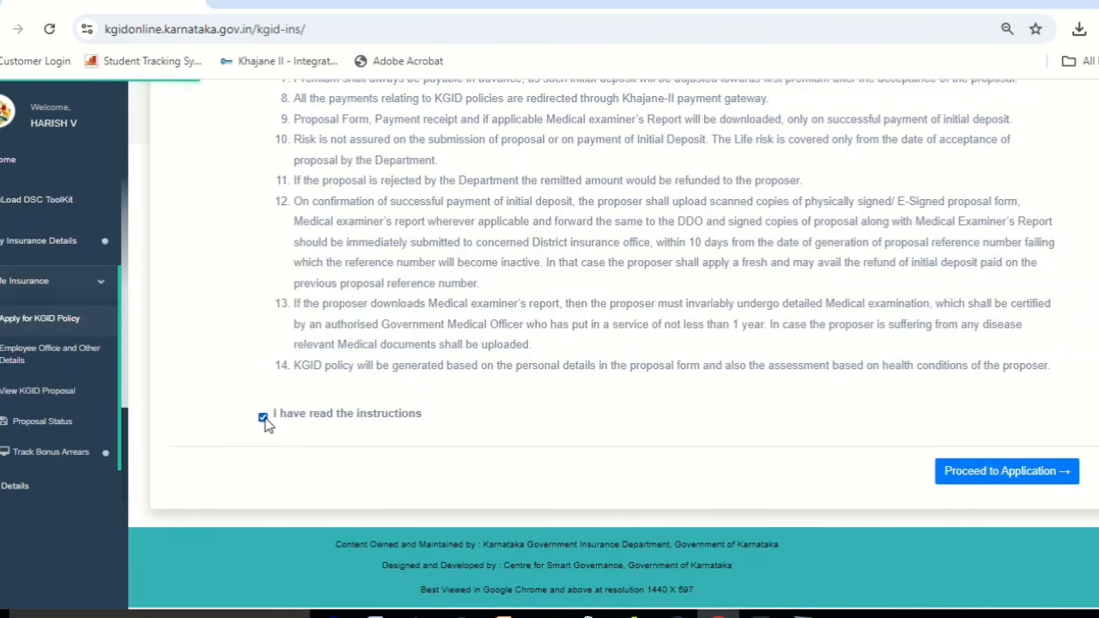
{"action": "left_click", "coordinate": [1043, 473]}
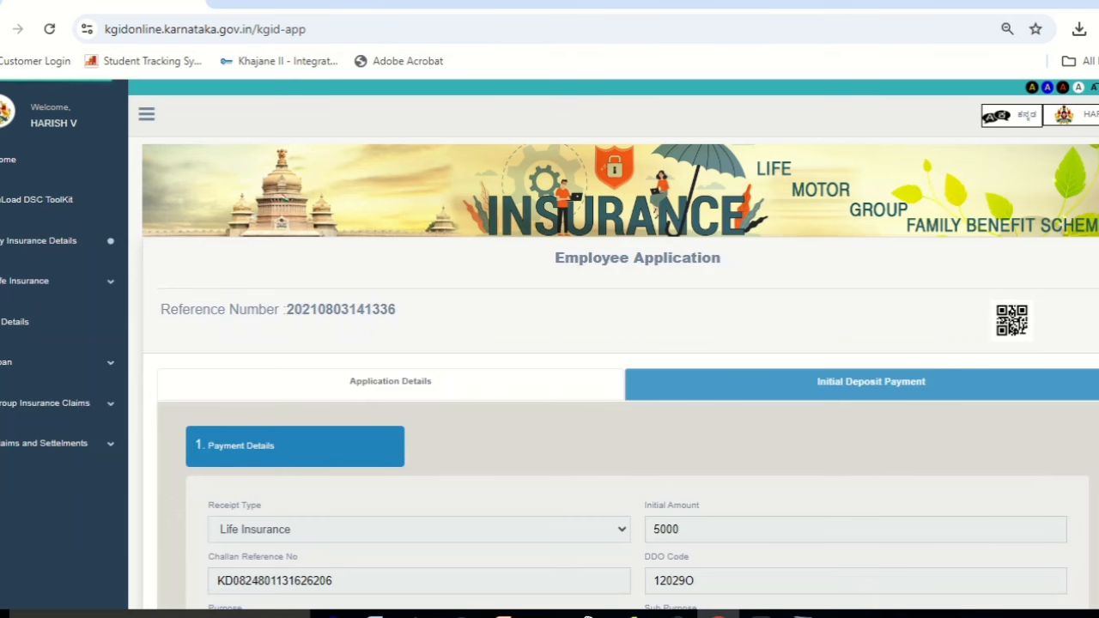
Finish and confirm the Initial Deposit Payment step, then close the proposal form print window.
{"action": "scroll", "coordinate": [618, 344], "scroll_direction": "down", "scroll_amount": 4}
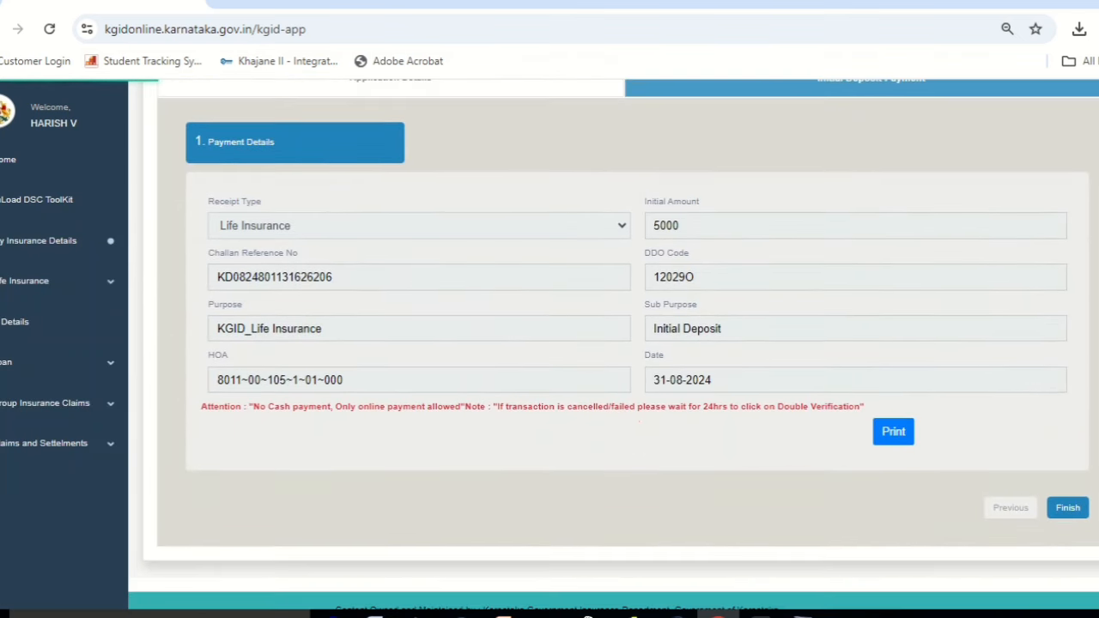
{"action": "left_click", "coordinate": [1069, 509]}
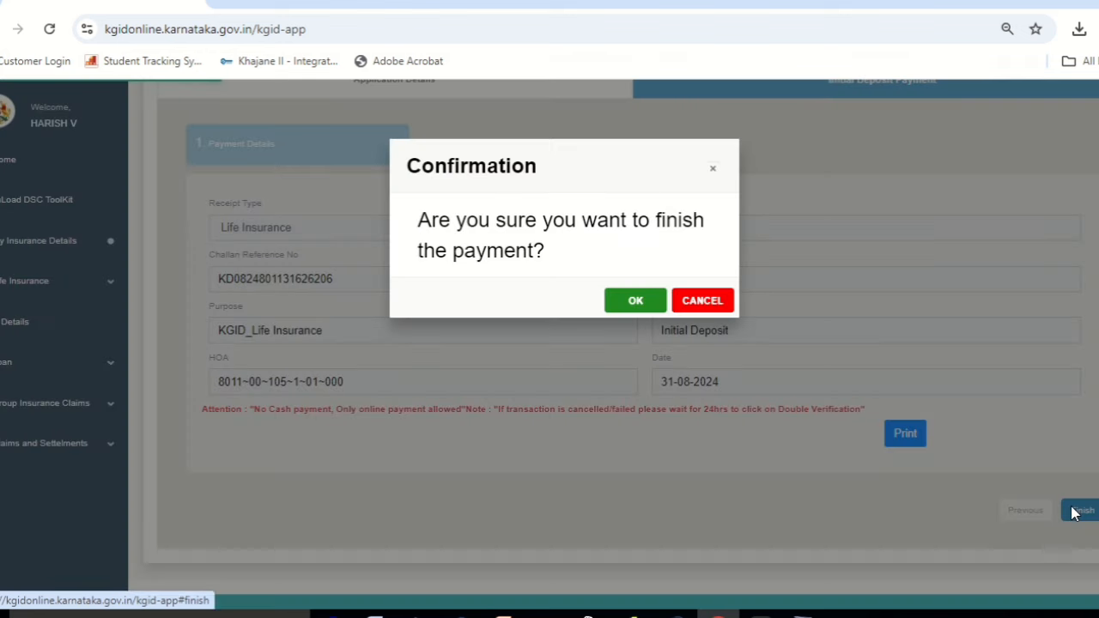
{"action": "left_click", "coordinate": [635, 302]}
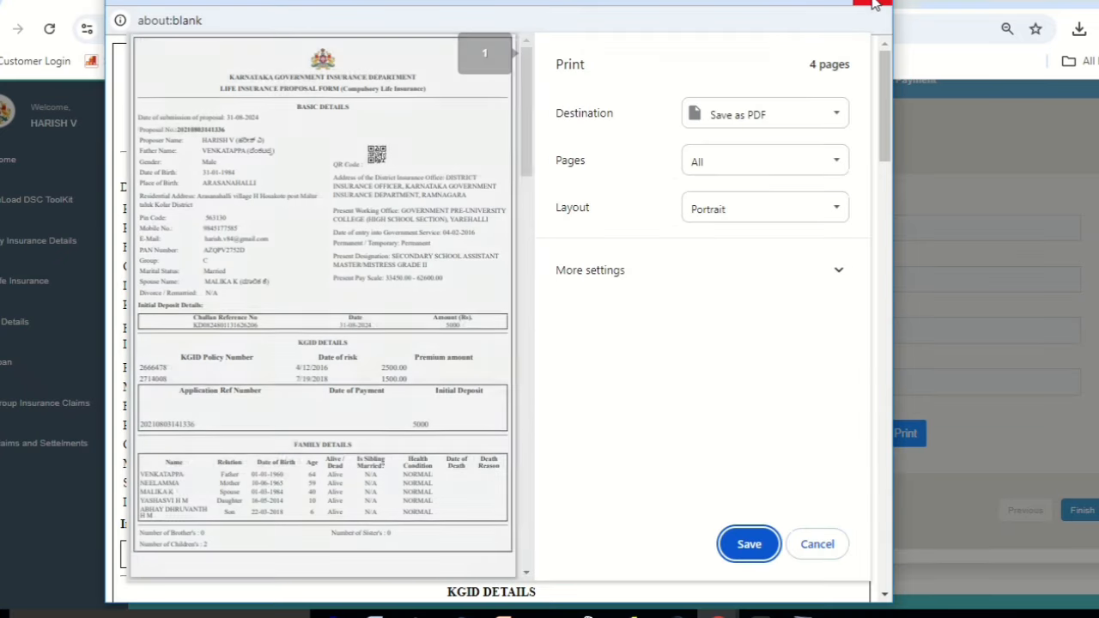
{"action": "left_click", "coordinate": [874, 3]}
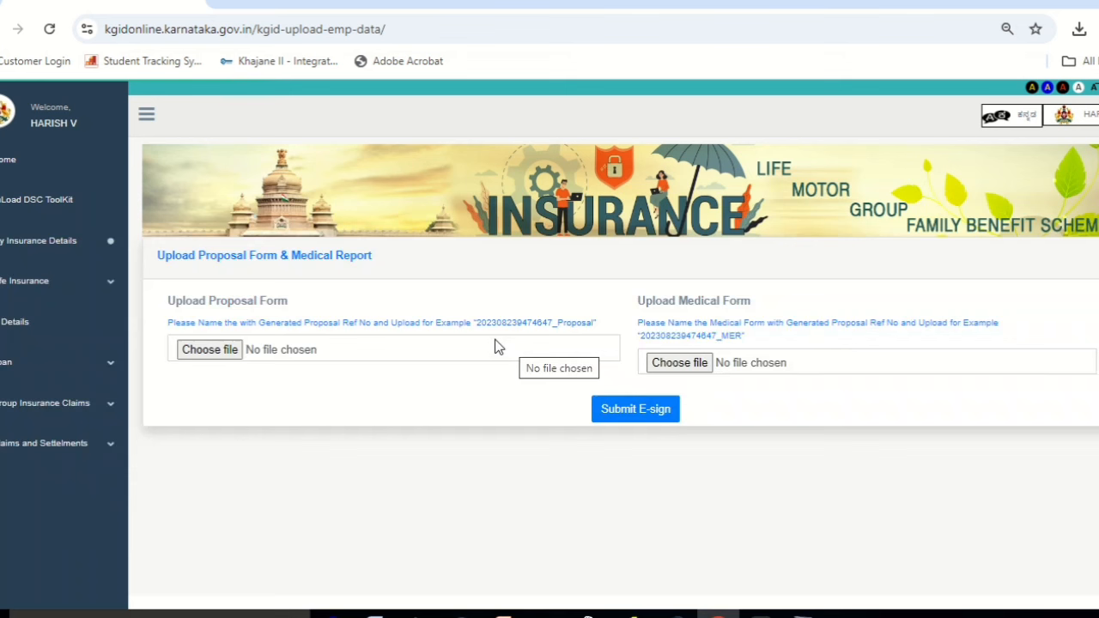
{"action": "left_click", "coordinate": [237, 352]}
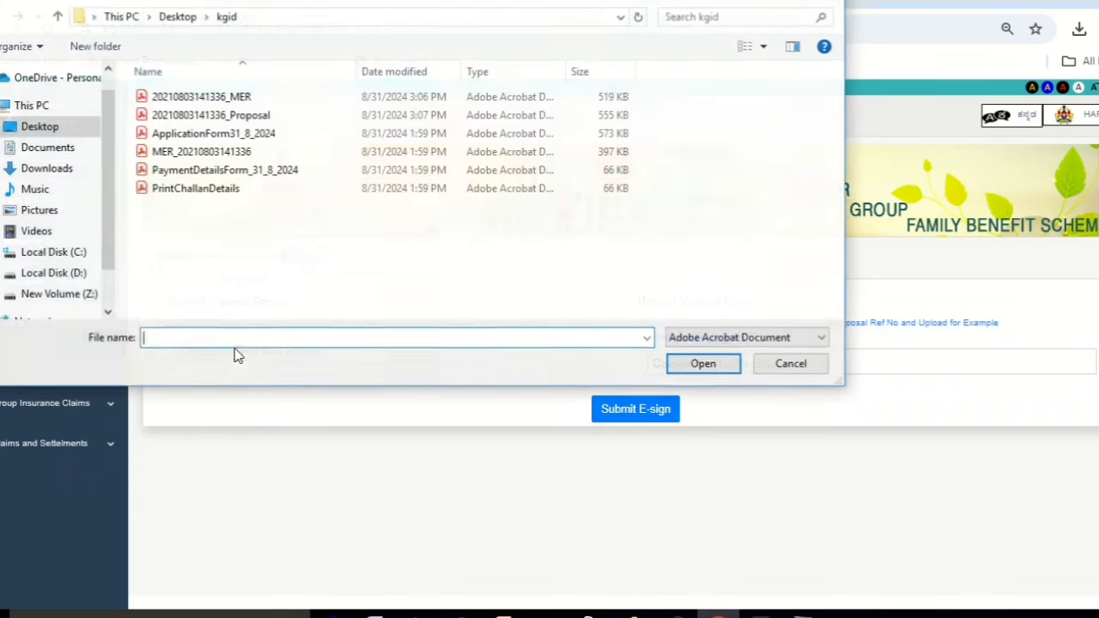
{"action": "double_click", "coordinate": [295, 114]}
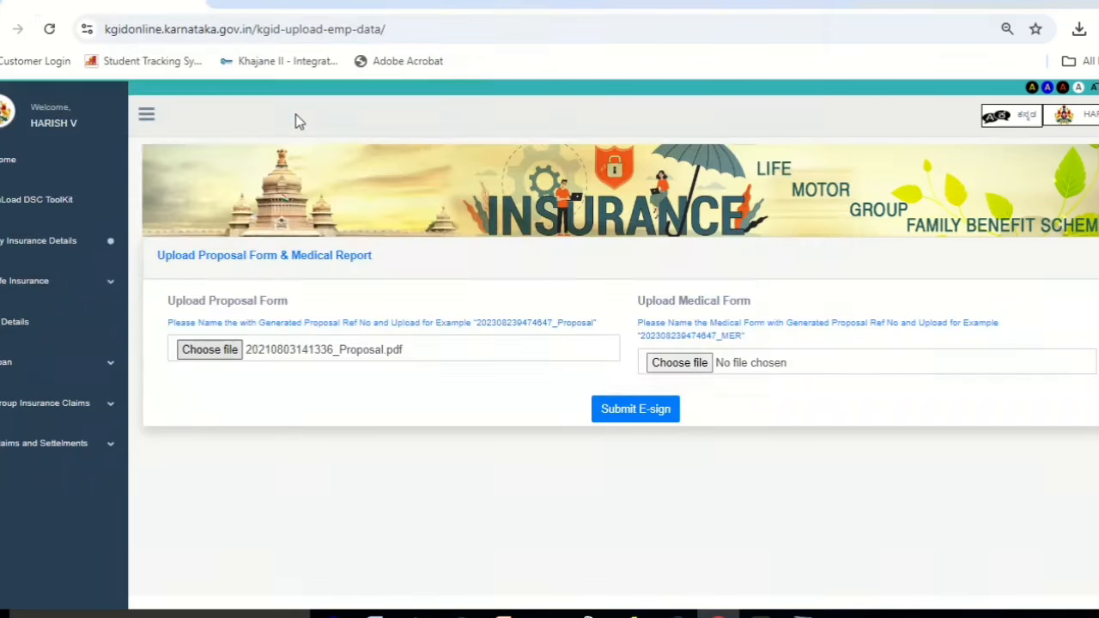
{"action": "left_click", "coordinate": [701, 361]}
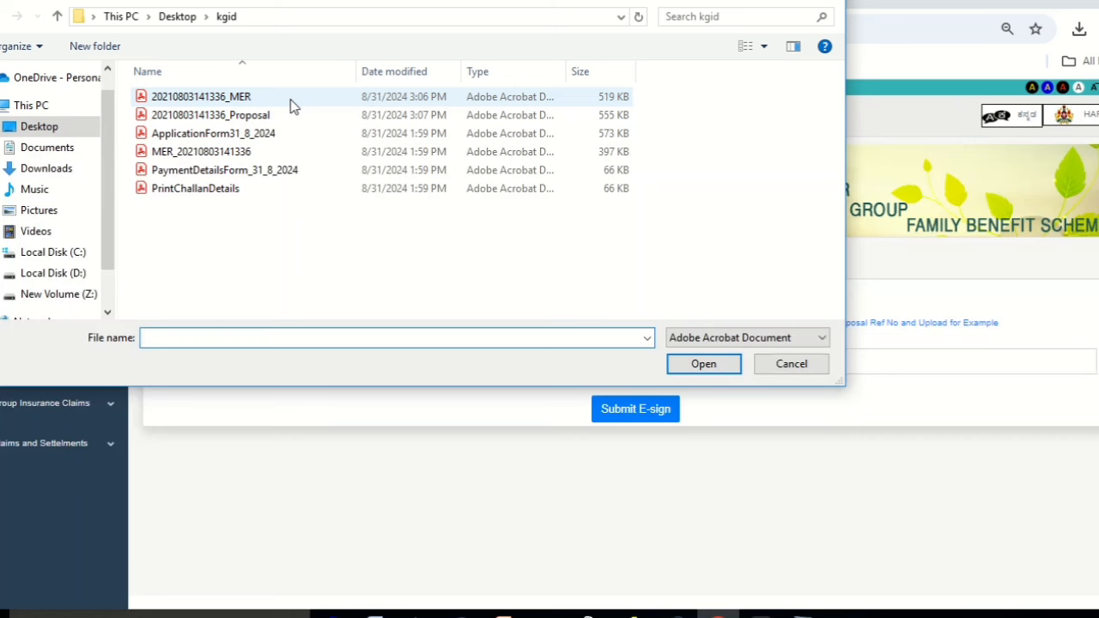
{"action": "double_click", "coordinate": [290, 102]}
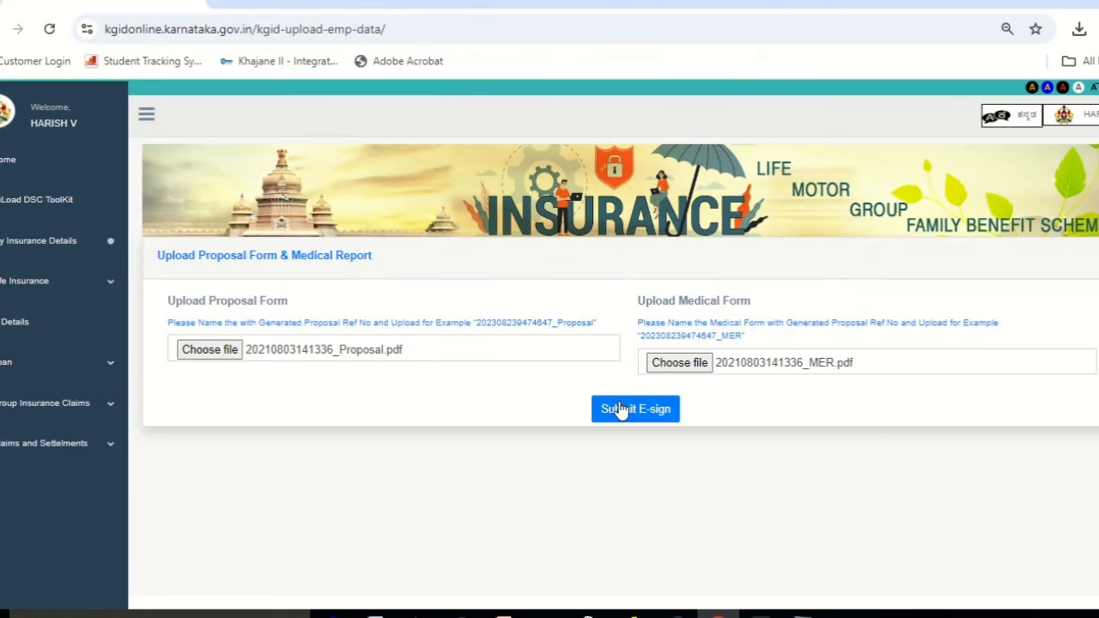
{"action": "left_click", "coordinate": [629, 411]}
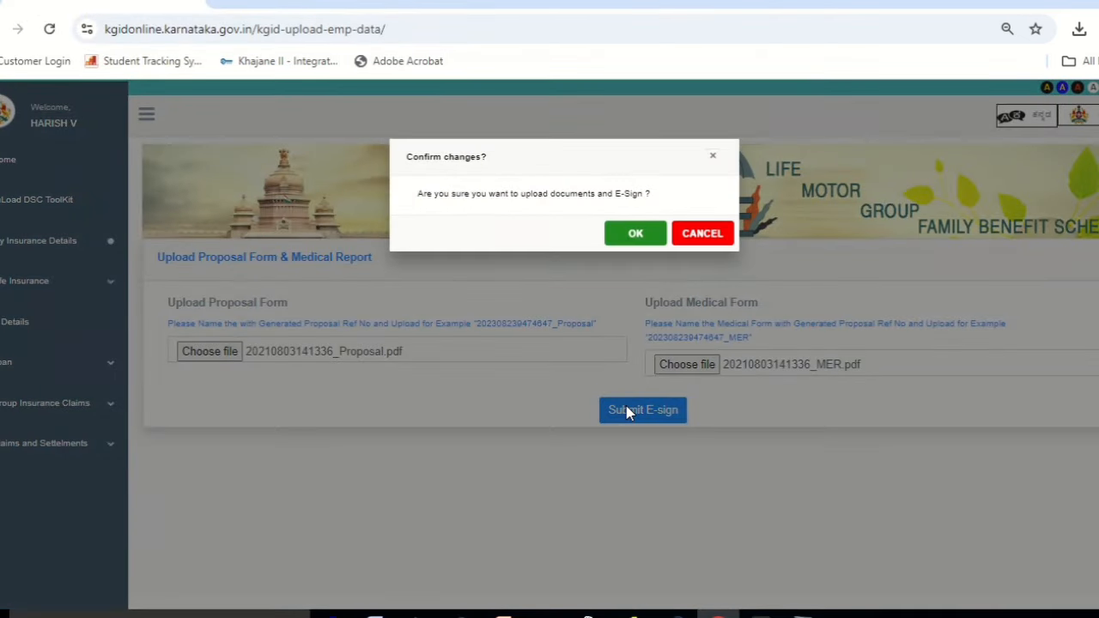
{"action": "left_click", "coordinate": [633, 233]}
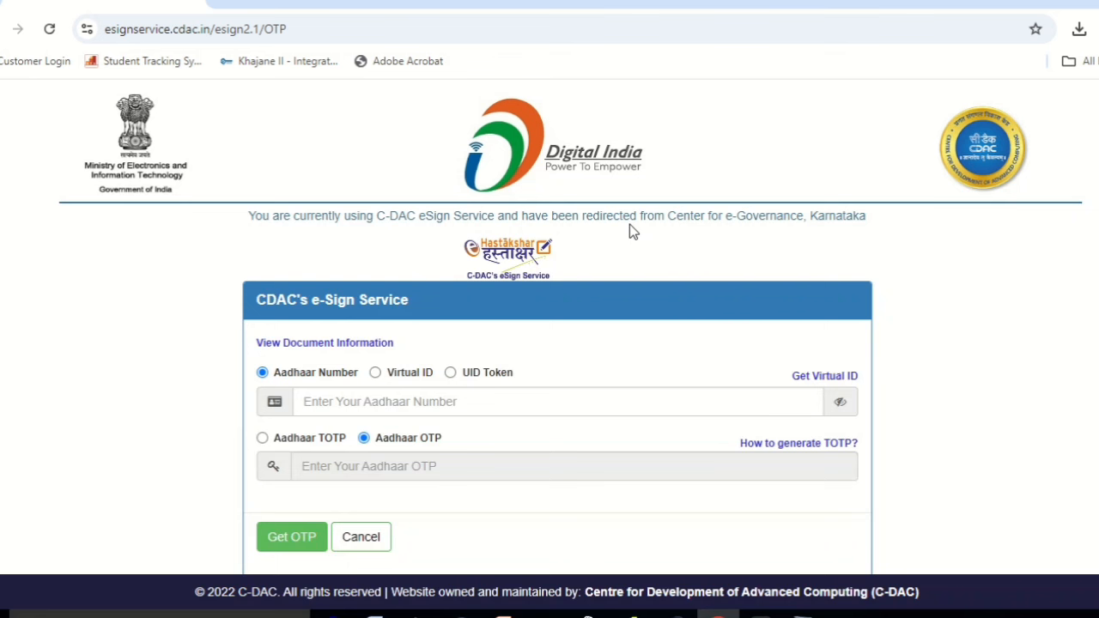
Enter the applicant's Aadhaar number and request an authentication OTP.
{"action": "left_click", "coordinate": [356, 401]}
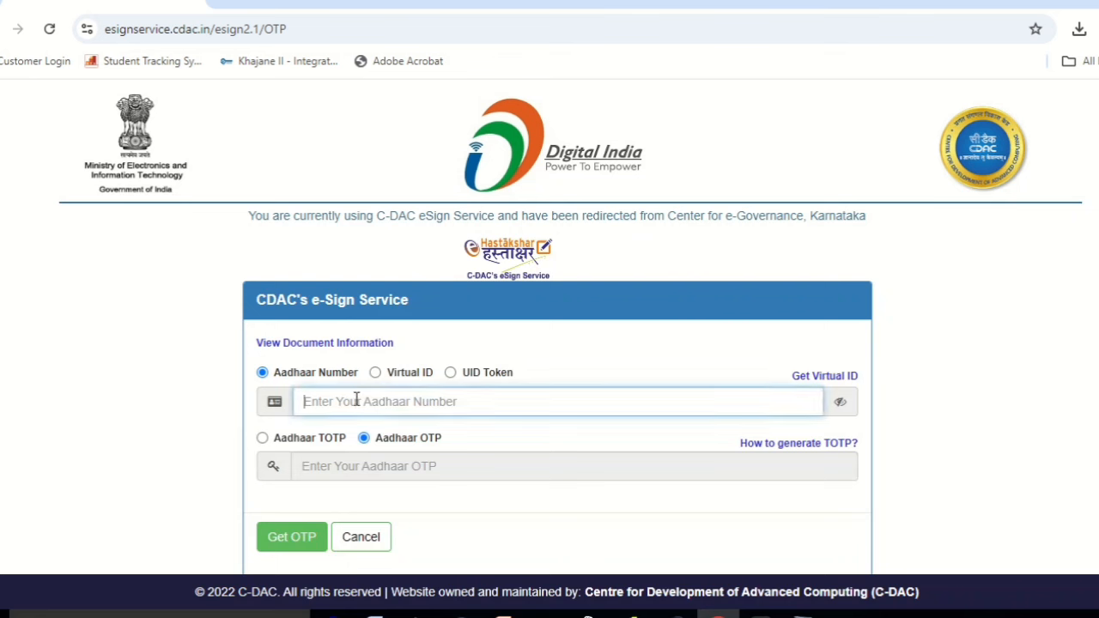
{"action": "type", "text": "12345"}
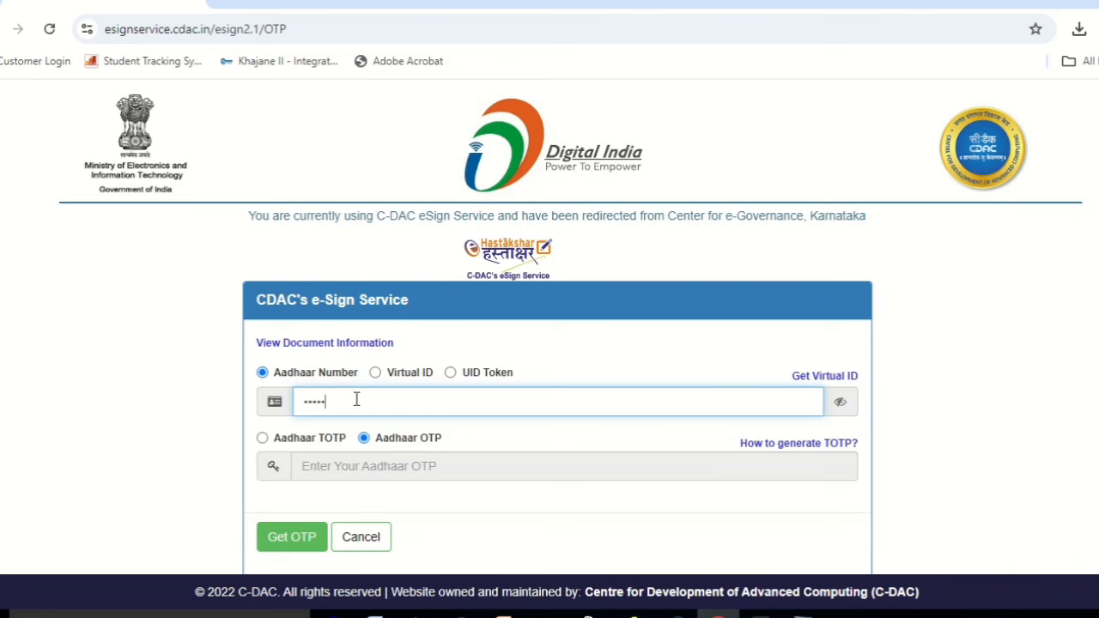
{"action": "type", "text": "6789012"}
{"action": "left_click", "coordinate": [292, 538]}
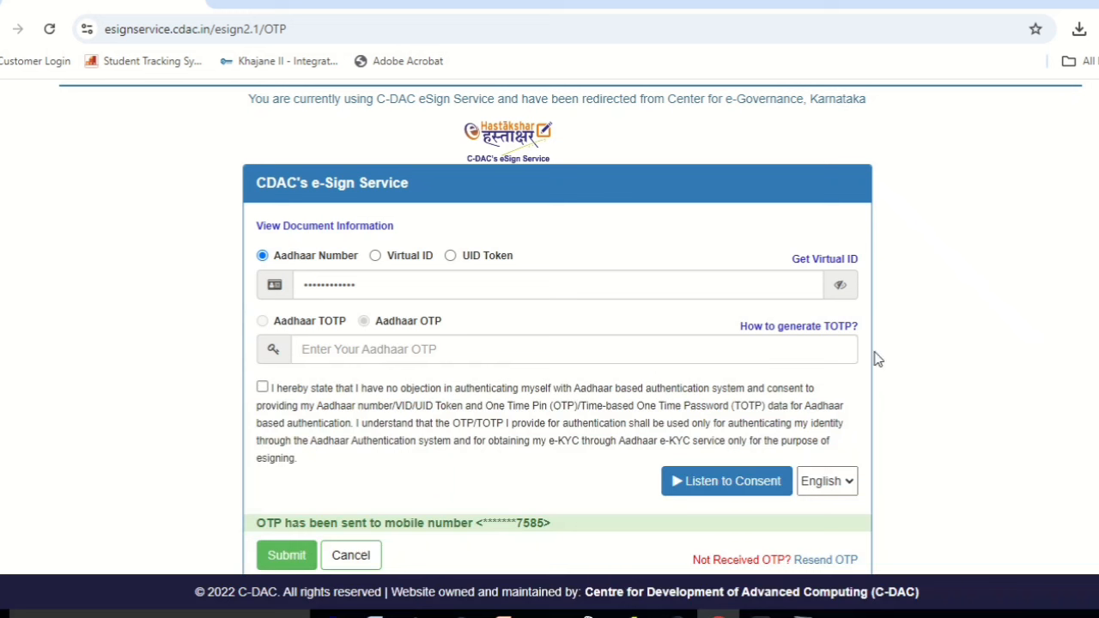
Enter the received Aadhaar OTP and submit the e-signature.
{"action": "left_click", "coordinate": [440, 354]}
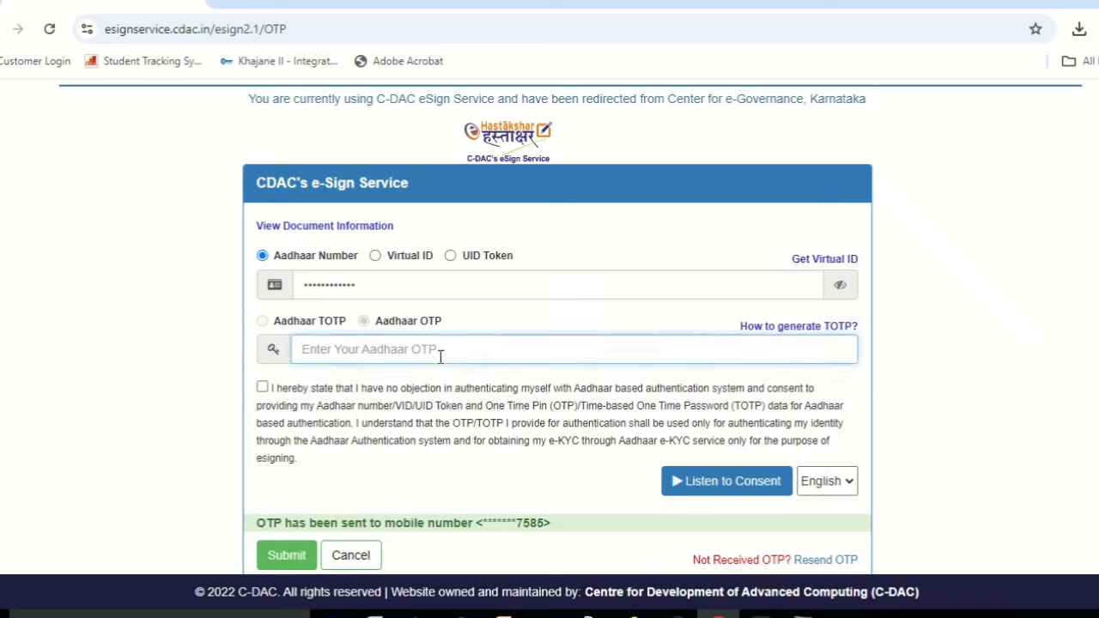
{"action": "type", "text": "12345"}
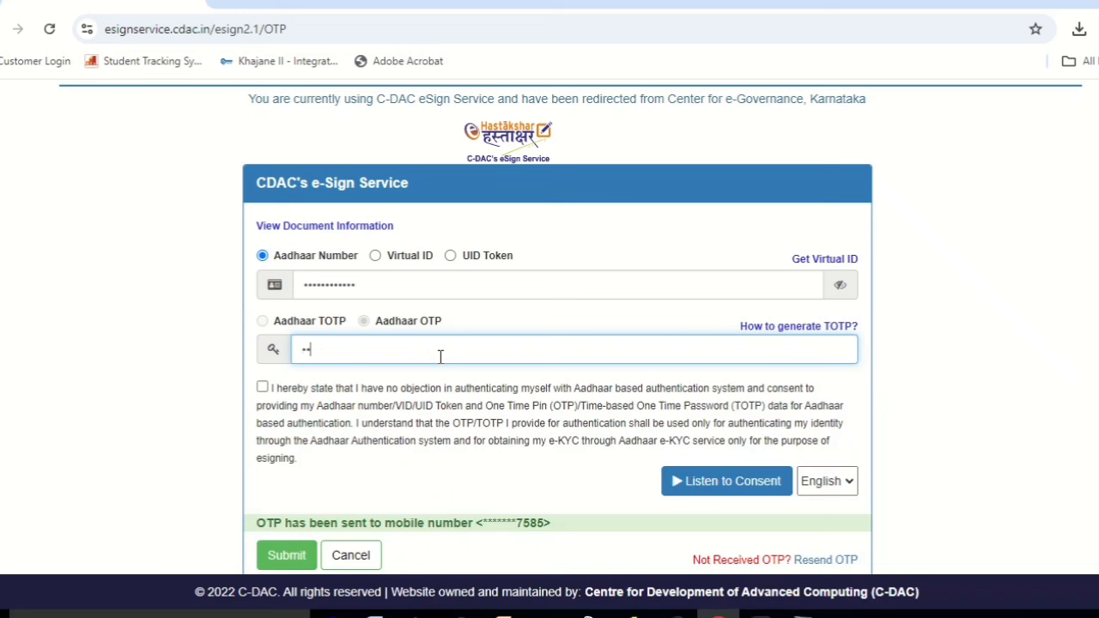
{"action": "type", "text": "6"}
{"action": "scroll", "coordinate": [549, 542], "scroll_direction": "down", "scroll_amount": 2}
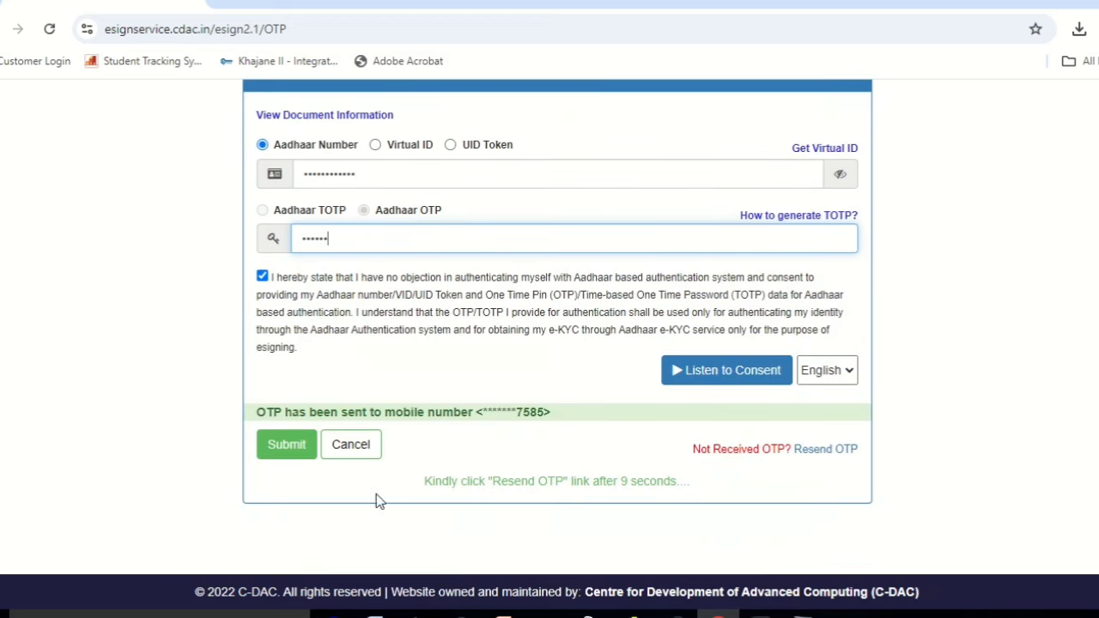
{"action": "left_click", "coordinate": [297, 455]}
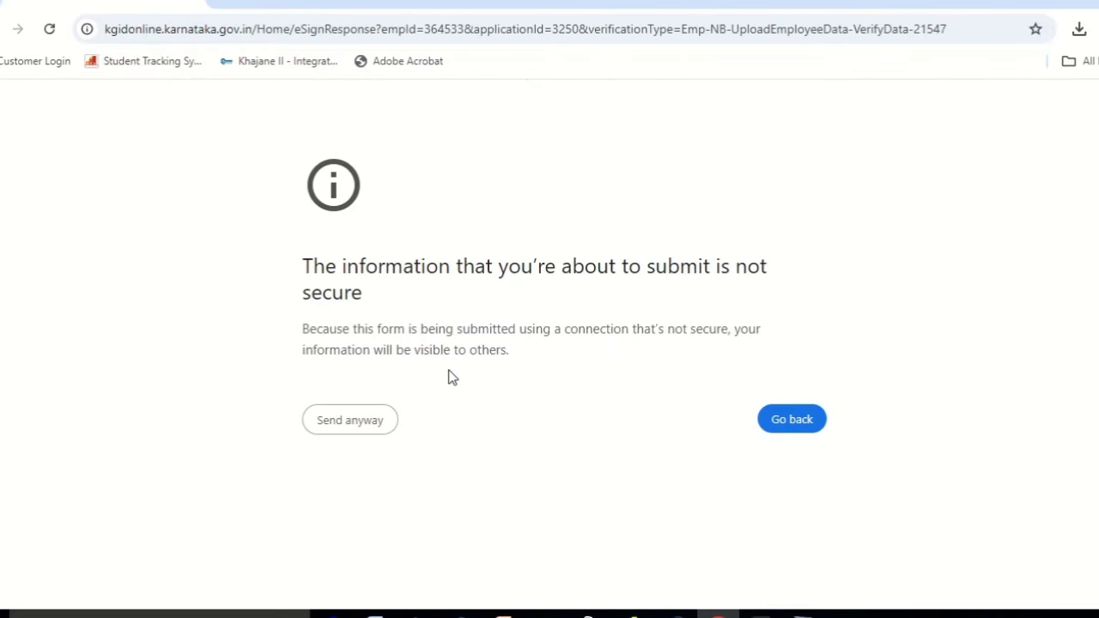
Send the e-signed response through despite the browser's security warning.
{"action": "left_click", "coordinate": [374, 431]}
{"action": "left_click", "coordinate": [374, 430]}
{"action": "left_click", "coordinate": [333, 420]}
{"action": "left_click", "coordinate": [334, 423]}
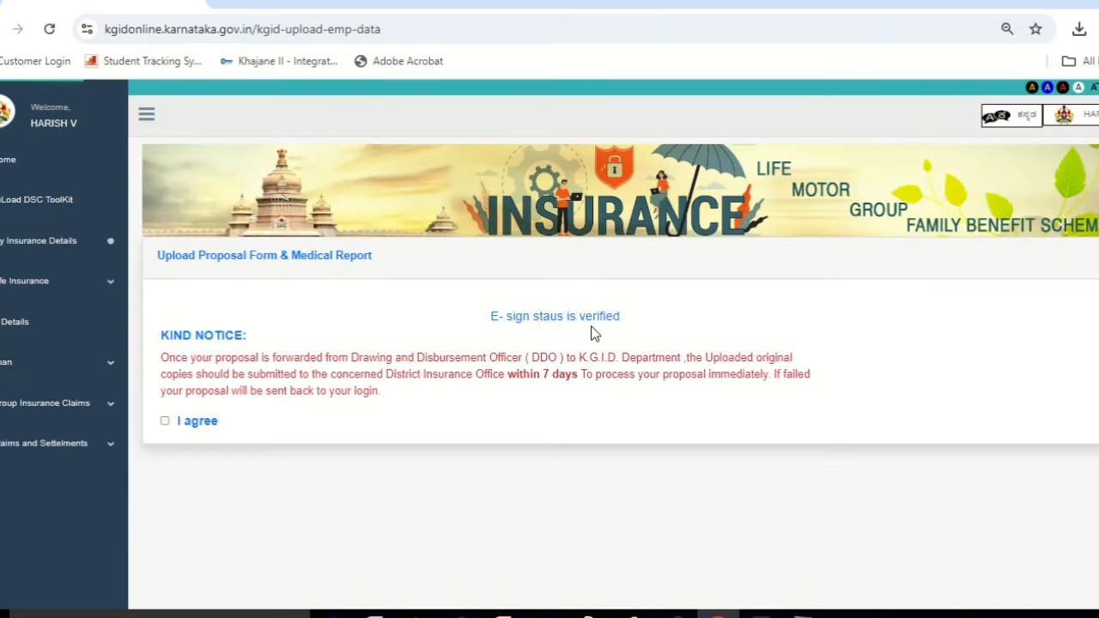
Agree to the originals notice, submit and confirm the application, then choose Switch Category.
{"action": "left_click", "coordinate": [165, 422]}
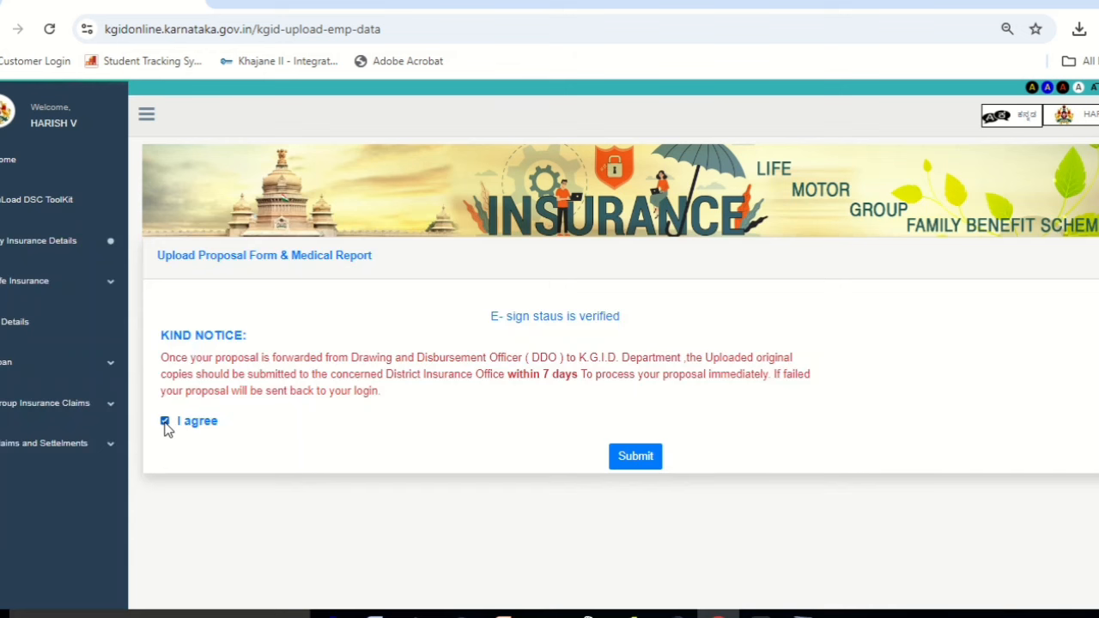
{"action": "left_click", "coordinate": [650, 459]}
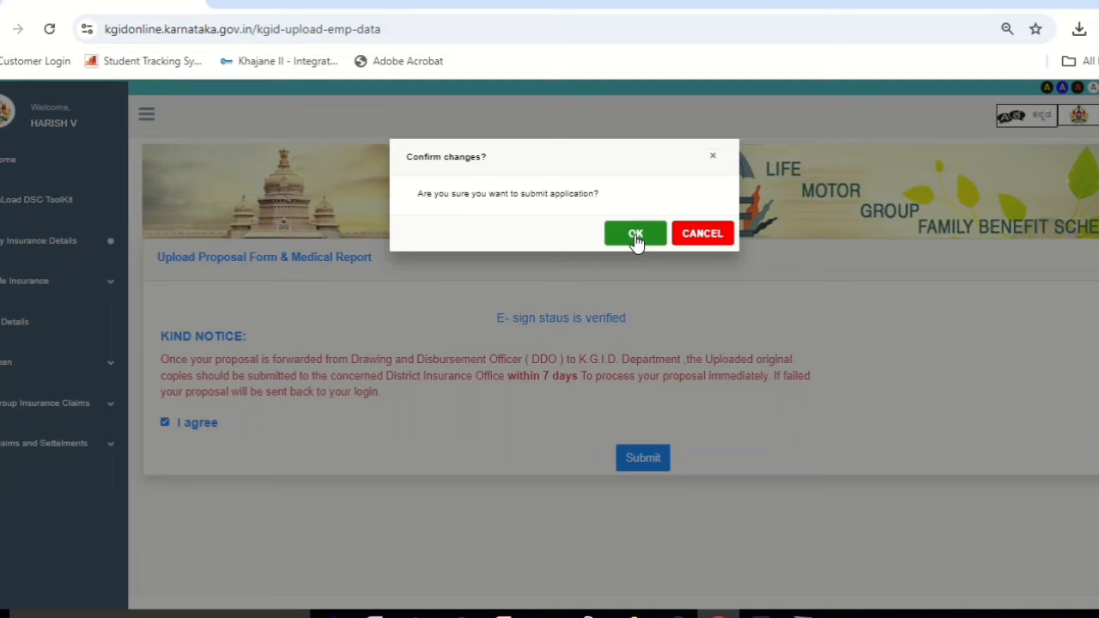
{"action": "left_click", "coordinate": [636, 235]}
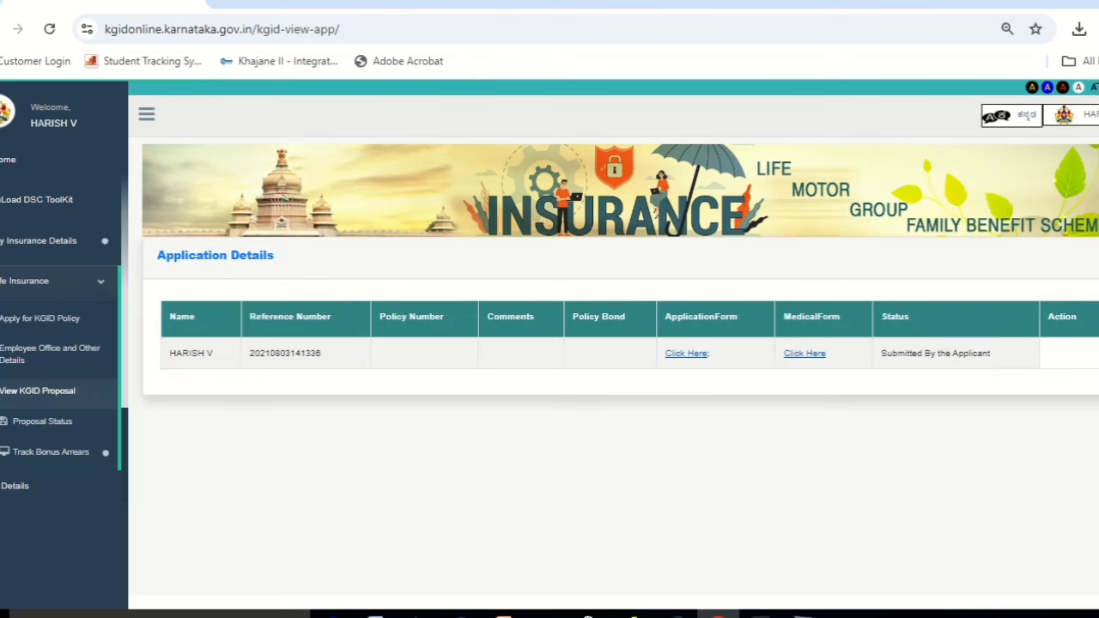
{"action": "left_click", "coordinate": [1092, 115]}
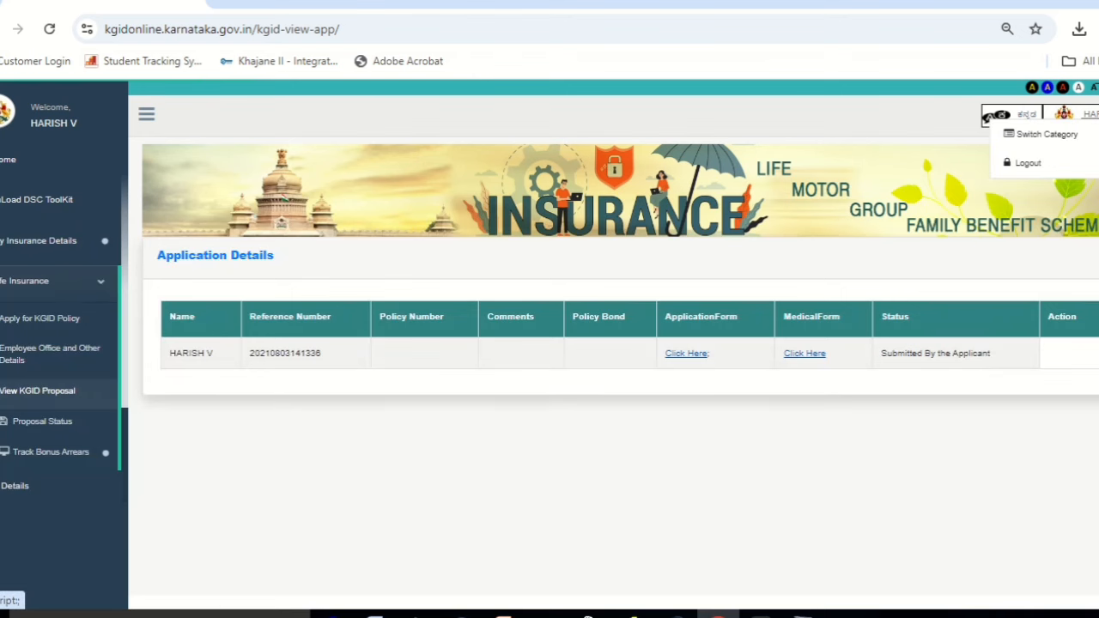
{"action": "left_click", "coordinate": [1080, 138]}
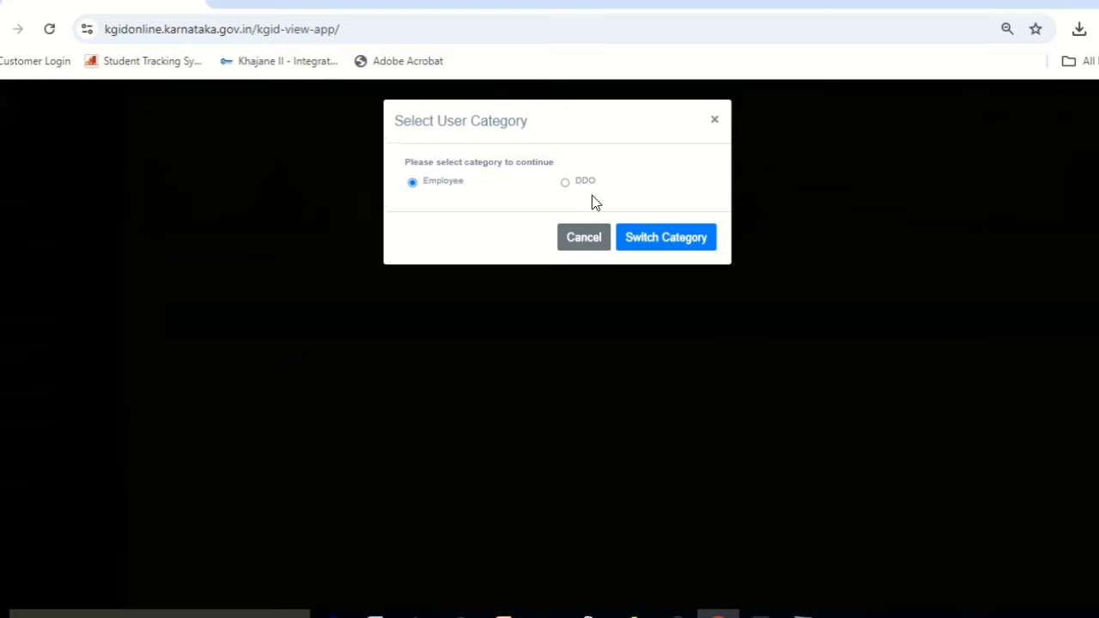
Select DDO in Select User Category and apply the switch.
{"action": "left_click", "coordinate": [566, 184]}
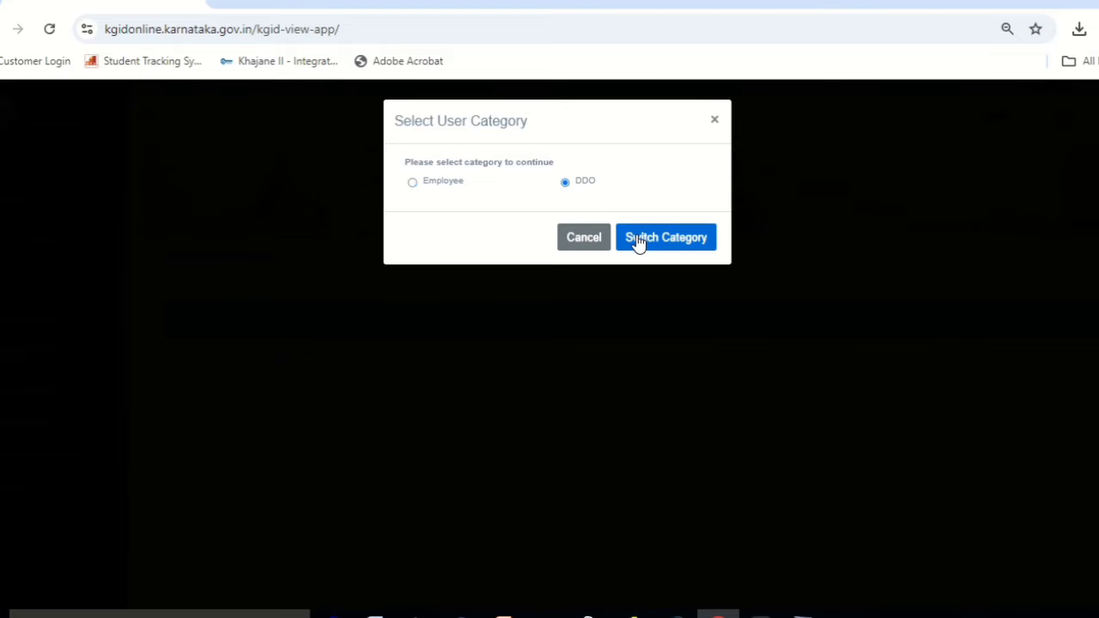
{"action": "left_click", "coordinate": [639, 242]}
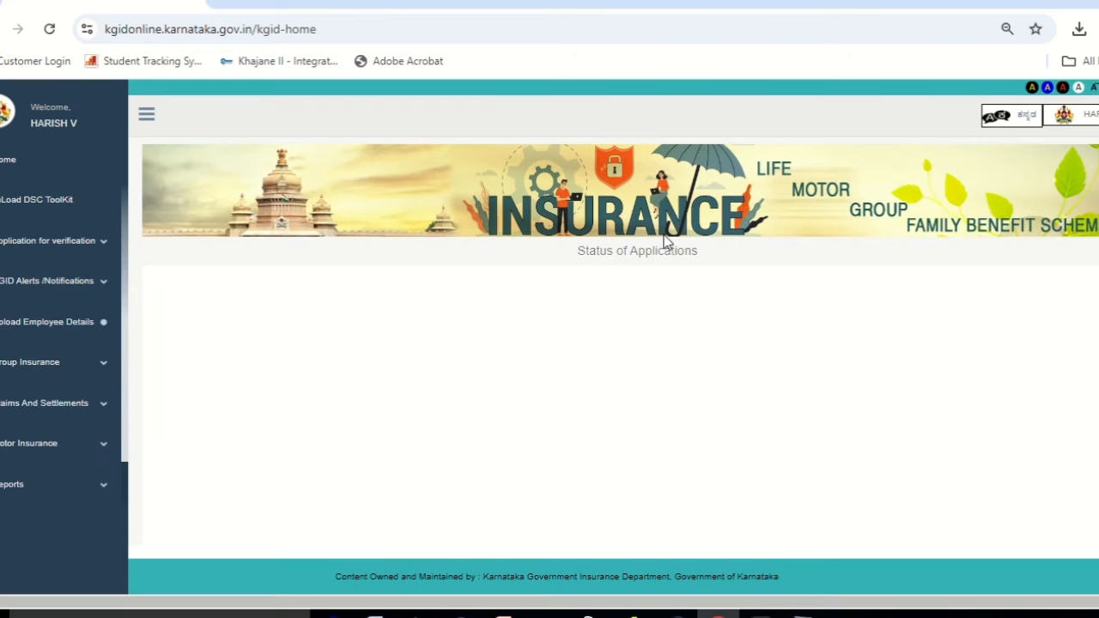
Open NB applications awaiting verification and scroll to the pending existing-employee proposal.
{"action": "left_click", "coordinate": [105, 256]}
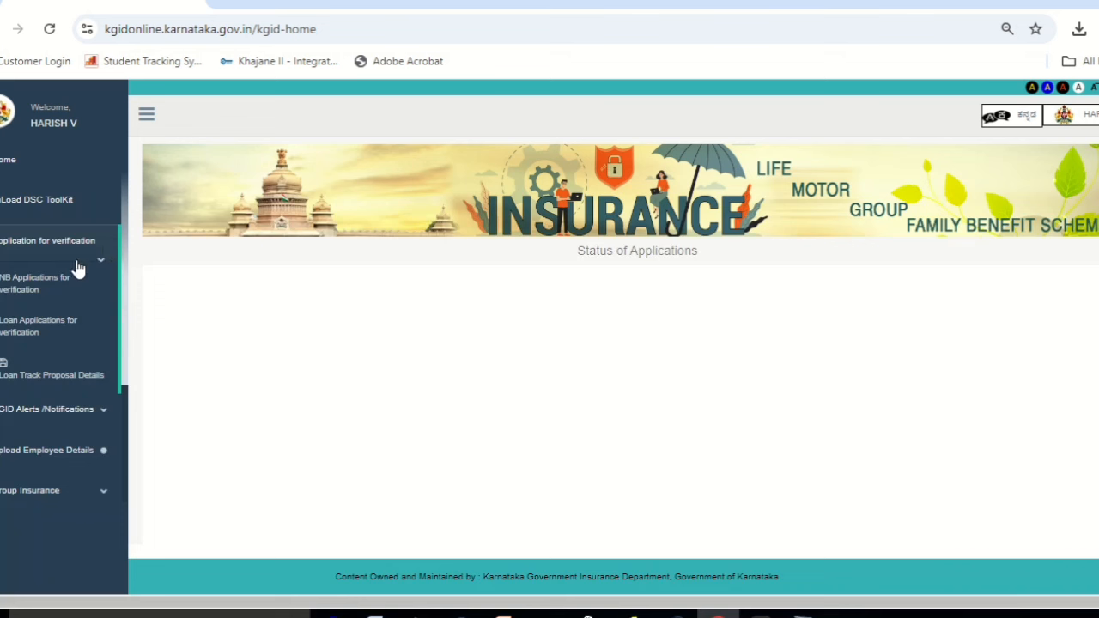
{"action": "left_click", "coordinate": [25, 289]}
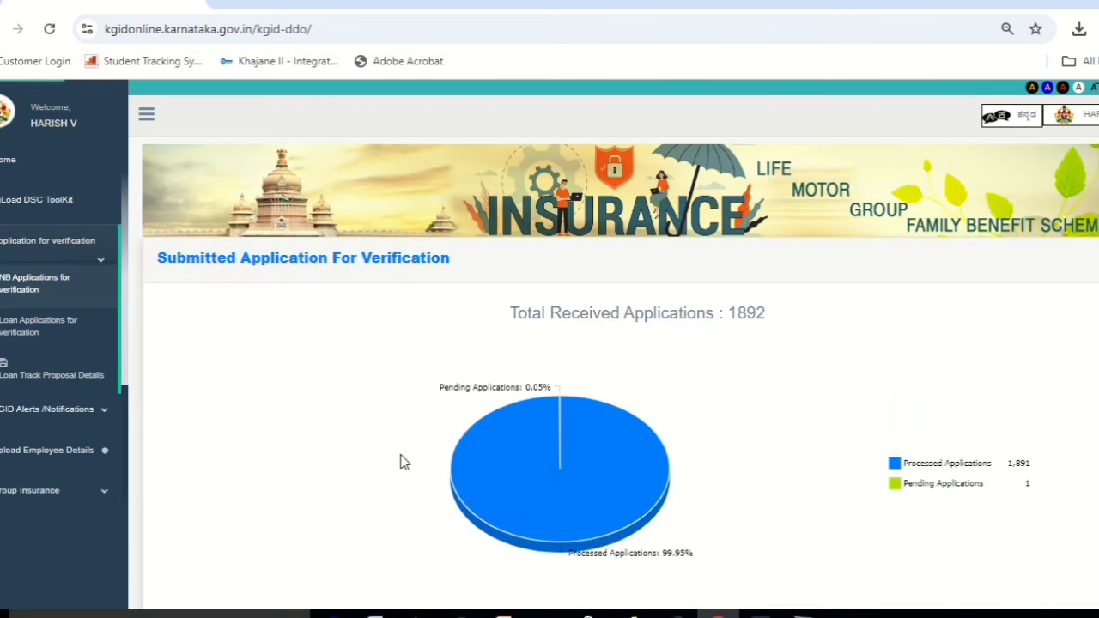
{"action": "mouse_move", "coordinate": [980, 491]}
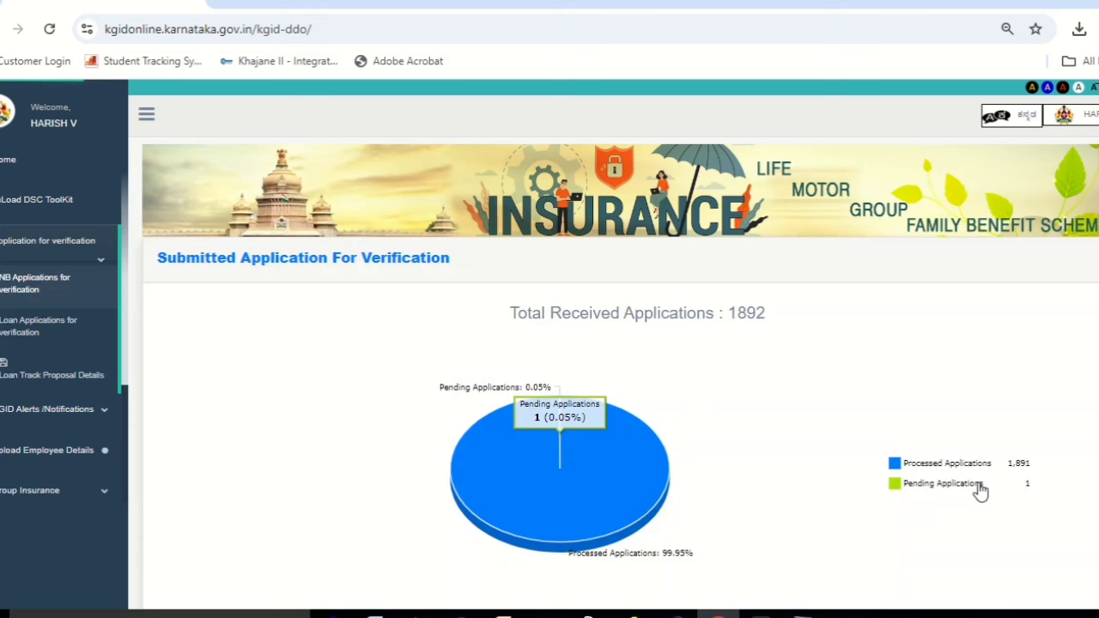
{"action": "scroll", "coordinate": [614, 343], "scroll_direction": "down", "scroll_amount": 3}
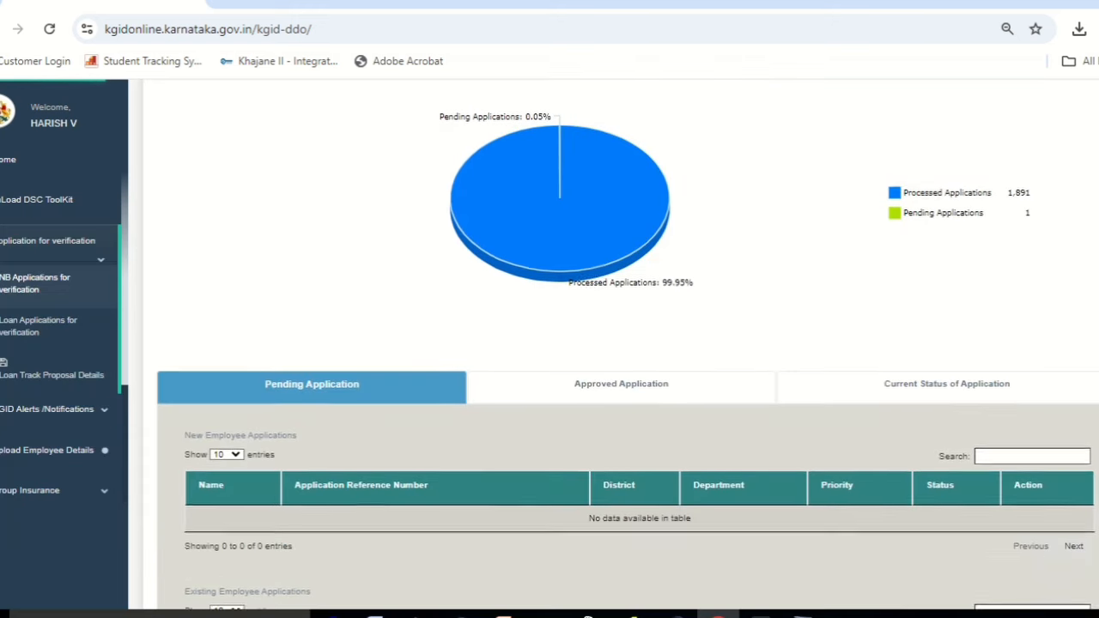
{"action": "scroll", "coordinate": [511, 546], "scroll_direction": "down", "scroll_amount": 3}
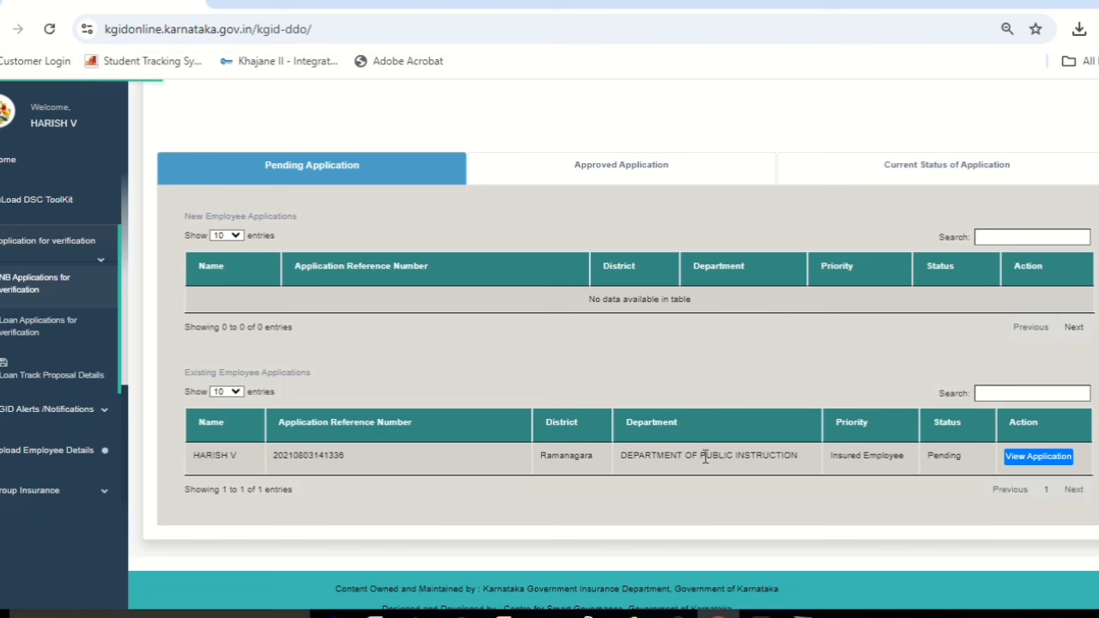
{"action": "scroll", "coordinate": [944, 455], "scroll_direction": "down", "scroll_amount": 1}
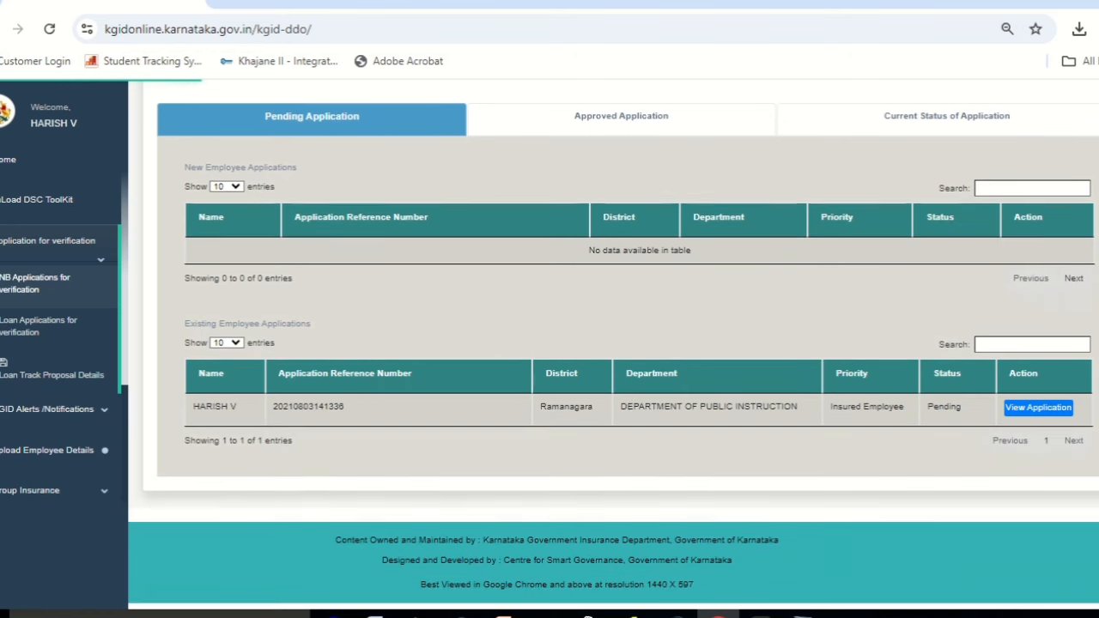
Open the pending proposal's Application Form and mark its Basic & KGID Details verified.
{"action": "left_click", "coordinate": [1054, 411]}
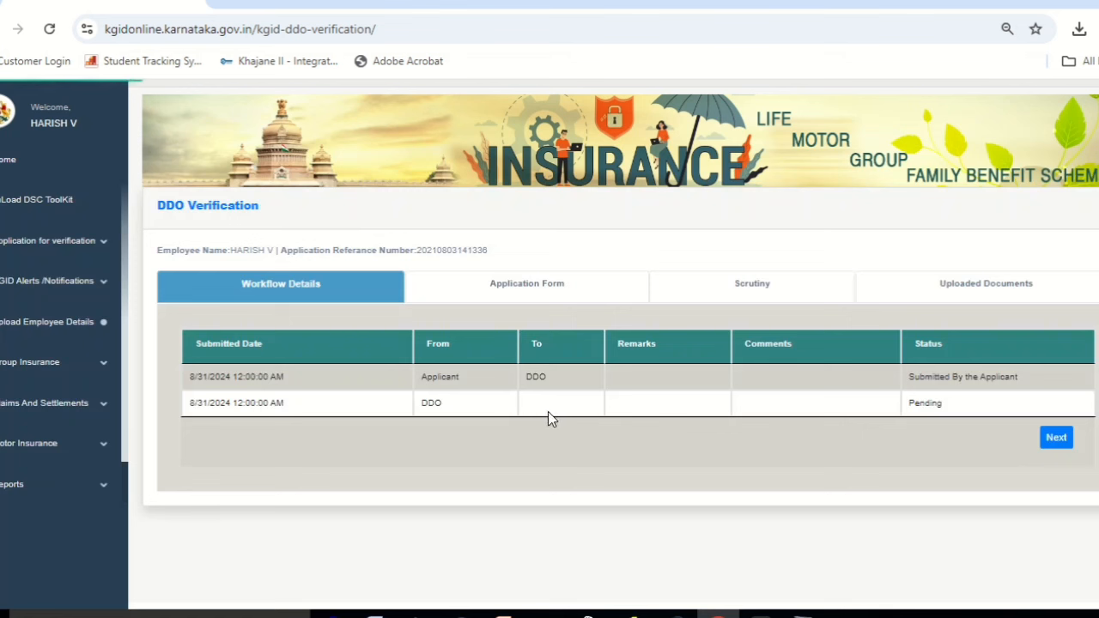
{"action": "left_click", "coordinate": [1055, 439]}
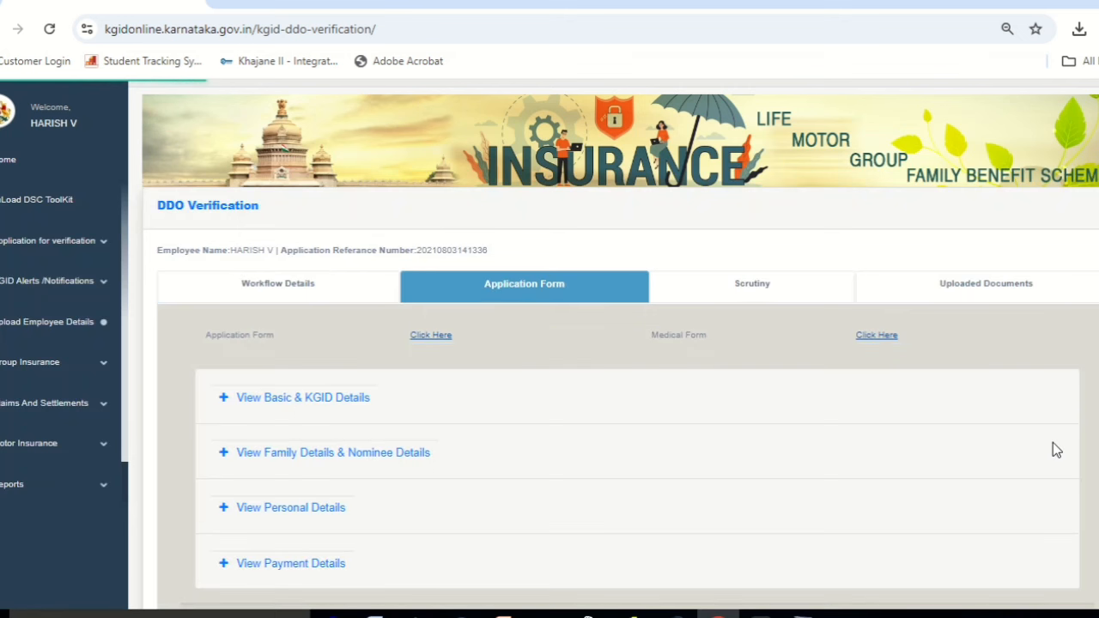
{"action": "left_click", "coordinate": [351, 407]}
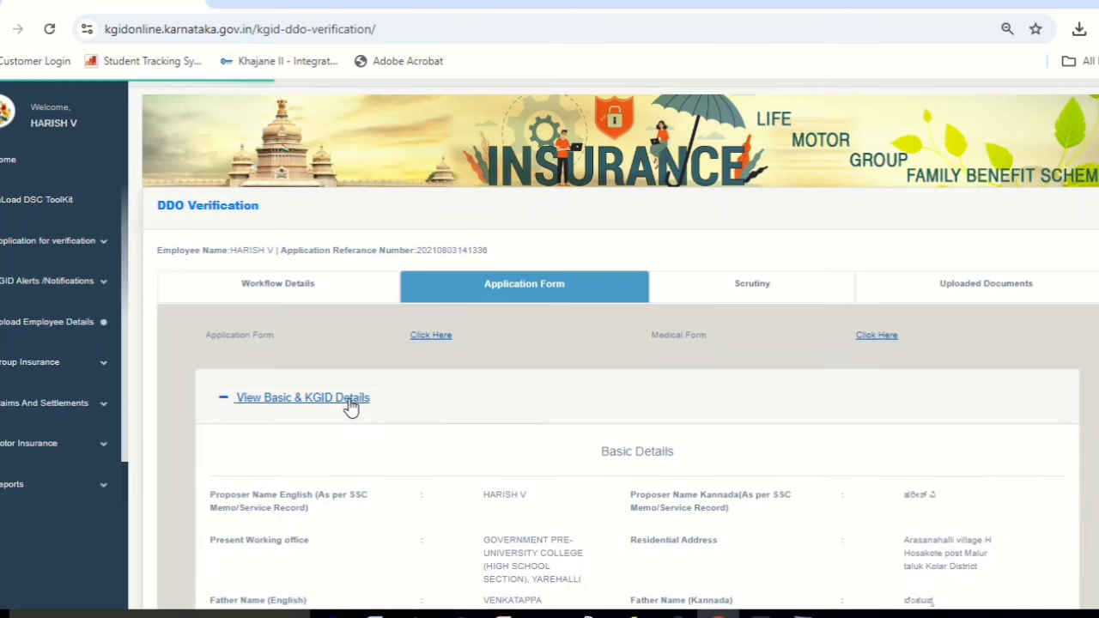
{"action": "scroll", "coordinate": [614, 344], "scroll_direction": "down", "scroll_amount": 5}
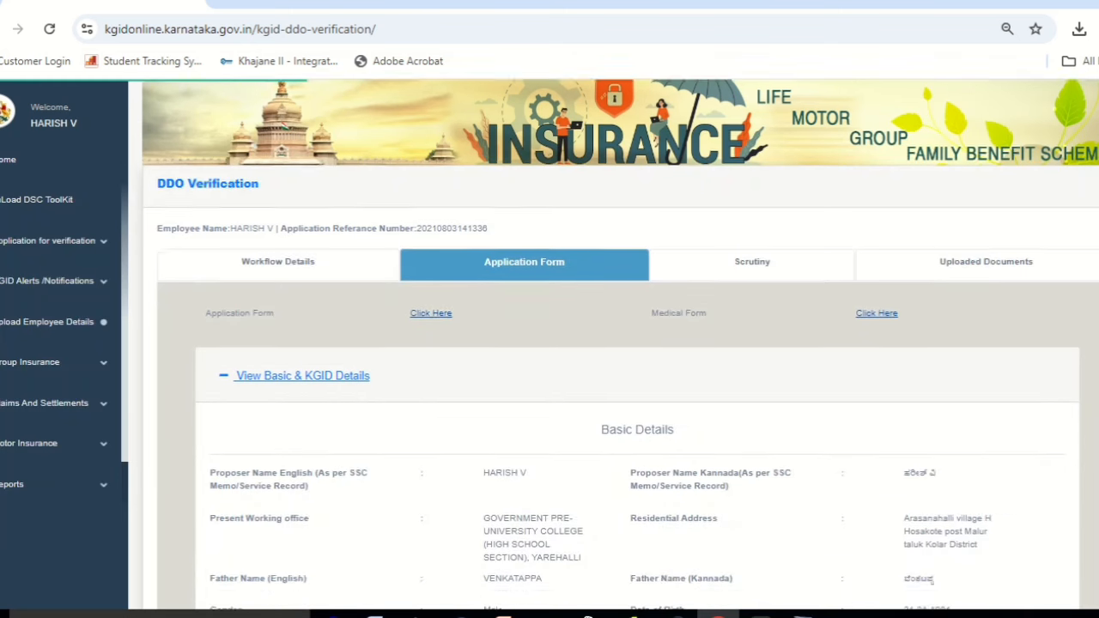
{"action": "scroll", "coordinate": [637, 344], "scroll_direction": "down", "scroll_amount": 5}
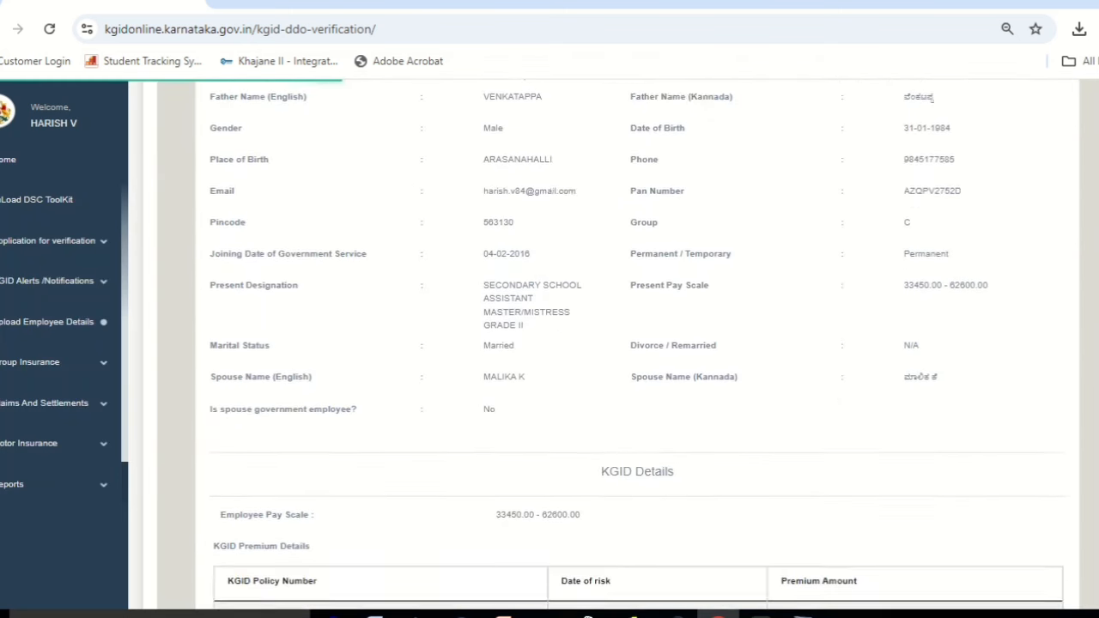
{"action": "scroll", "coordinate": [637, 344], "scroll_direction": "down", "scroll_amount": 3}
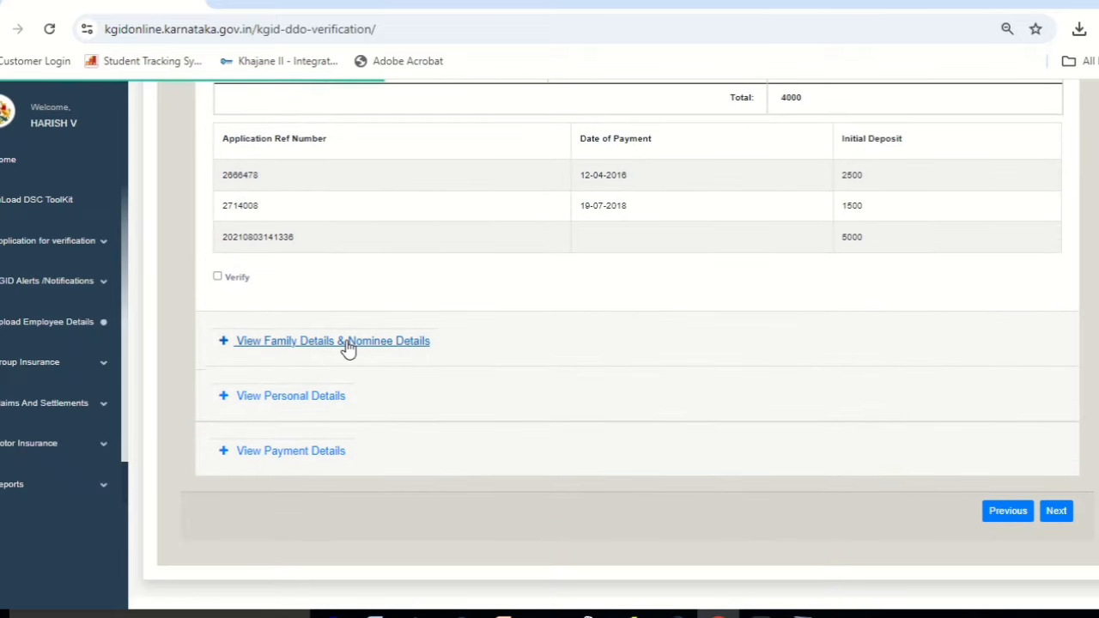
{"action": "left_click", "coordinate": [218, 278]}
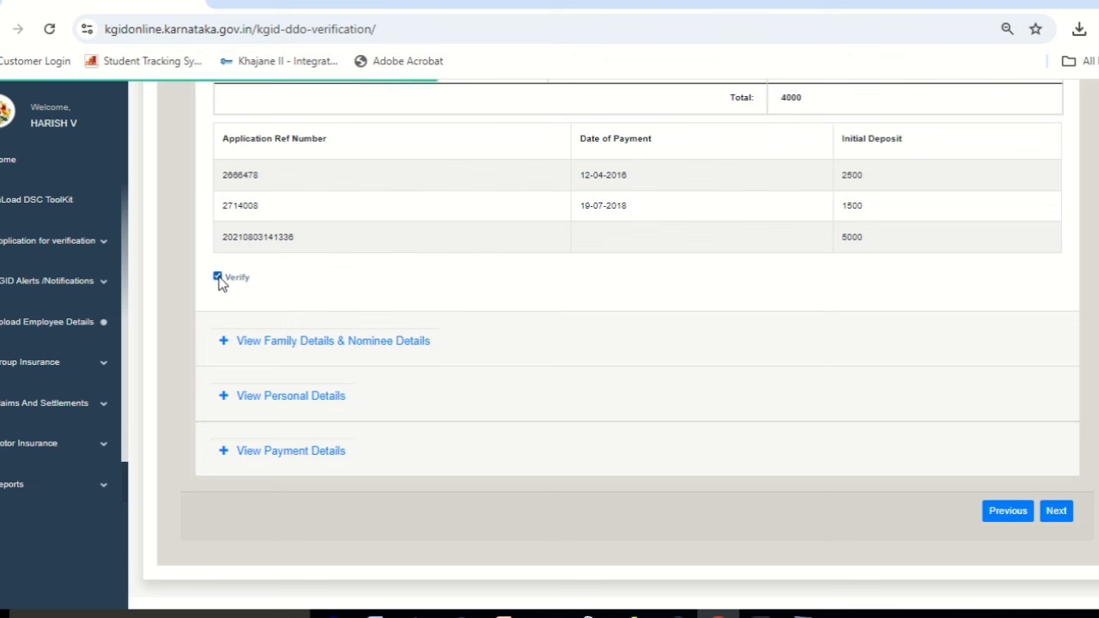
Mark the Family & Nominee Details and Personal health Details sections verified.
{"action": "left_click", "coordinate": [334, 344]}
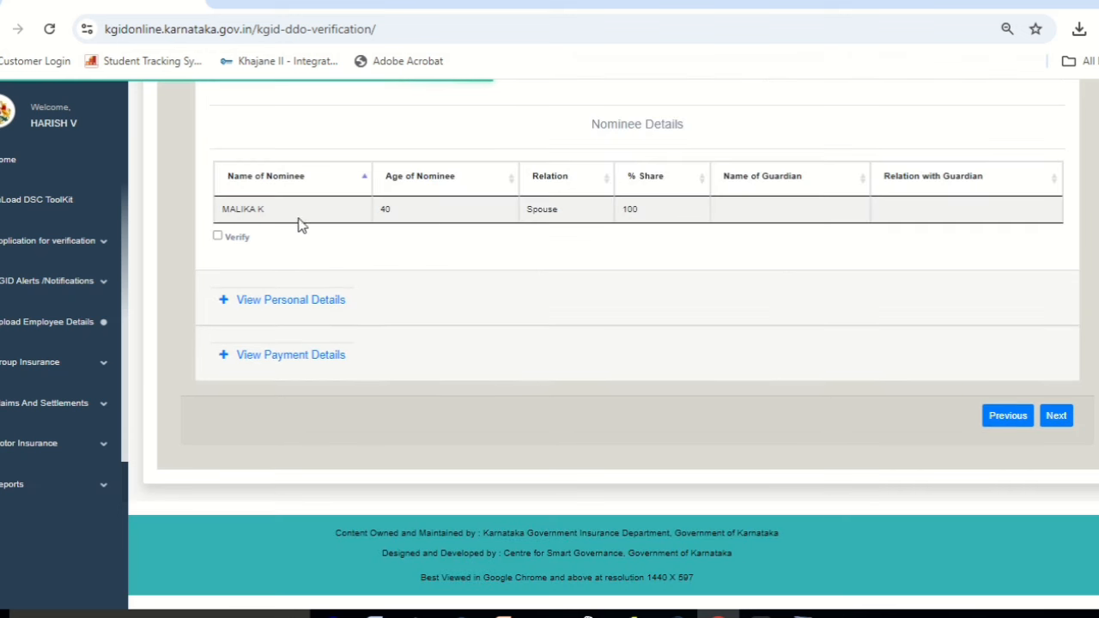
{"action": "left_click", "coordinate": [217, 238]}
{"action": "left_click", "coordinate": [316, 302]}
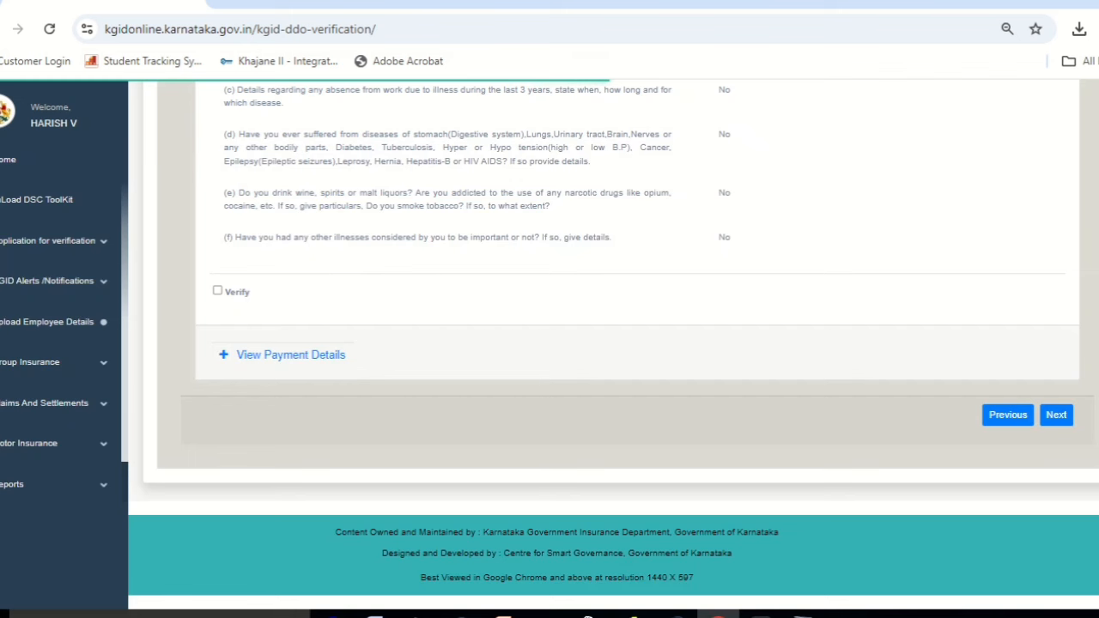
{"action": "scroll", "coordinate": [637, 343], "scroll_direction": "up", "scroll_amount": 3}
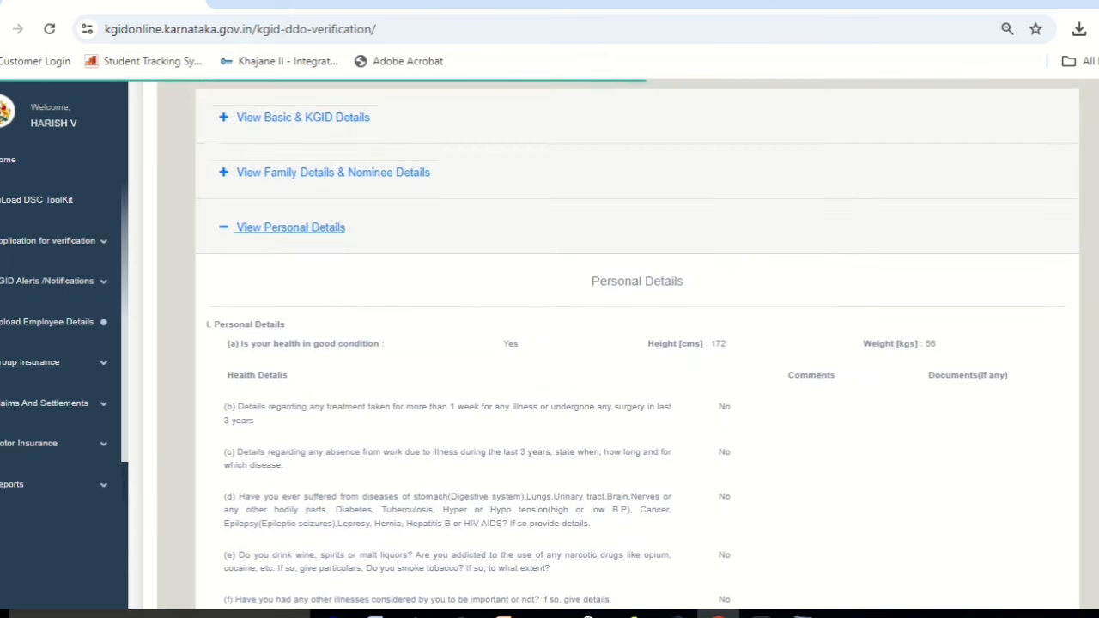
{"action": "scroll", "coordinate": [637, 344], "scroll_direction": "down", "scroll_amount": 2}
{"action": "scroll", "coordinate": [637, 343], "scroll_direction": "down", "scroll_amount": 1}
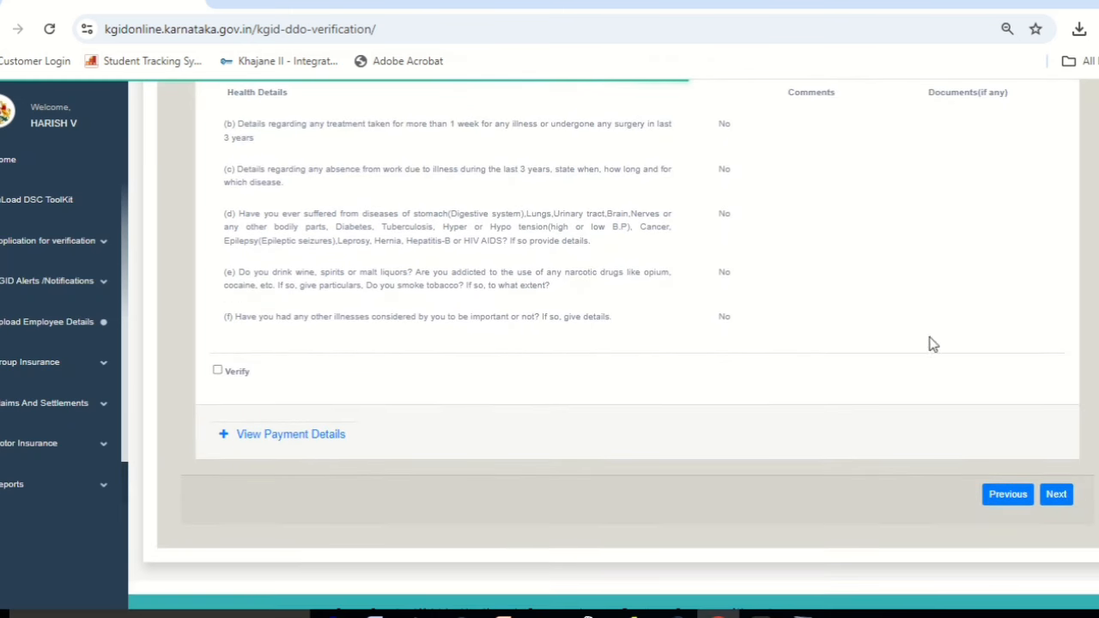
{"action": "left_click", "coordinate": [218, 370]}
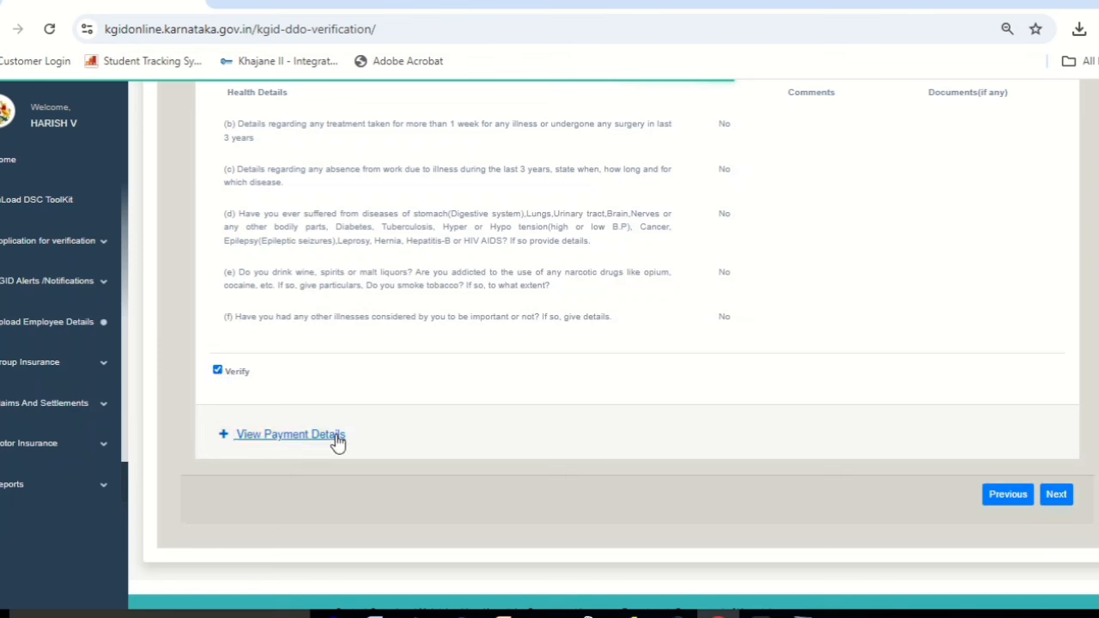
Mark the 5000 Payment Details verified and move on to Scrutiny.
{"action": "left_click", "coordinate": [310, 443]}
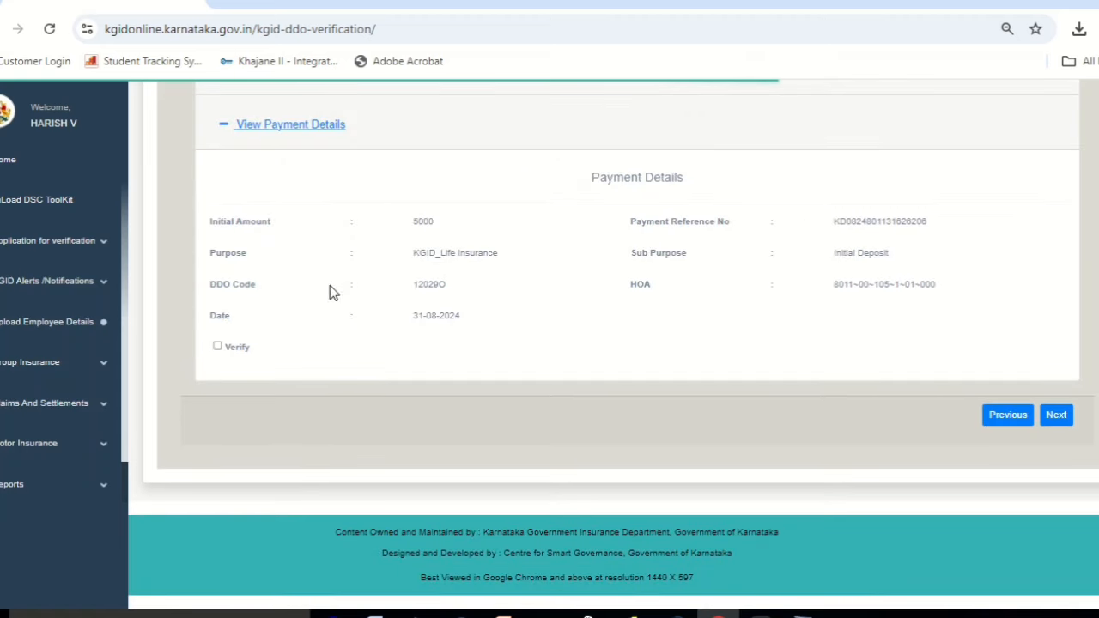
{"action": "left_click", "coordinate": [218, 347]}
{"action": "left_click", "coordinate": [1057, 416]}
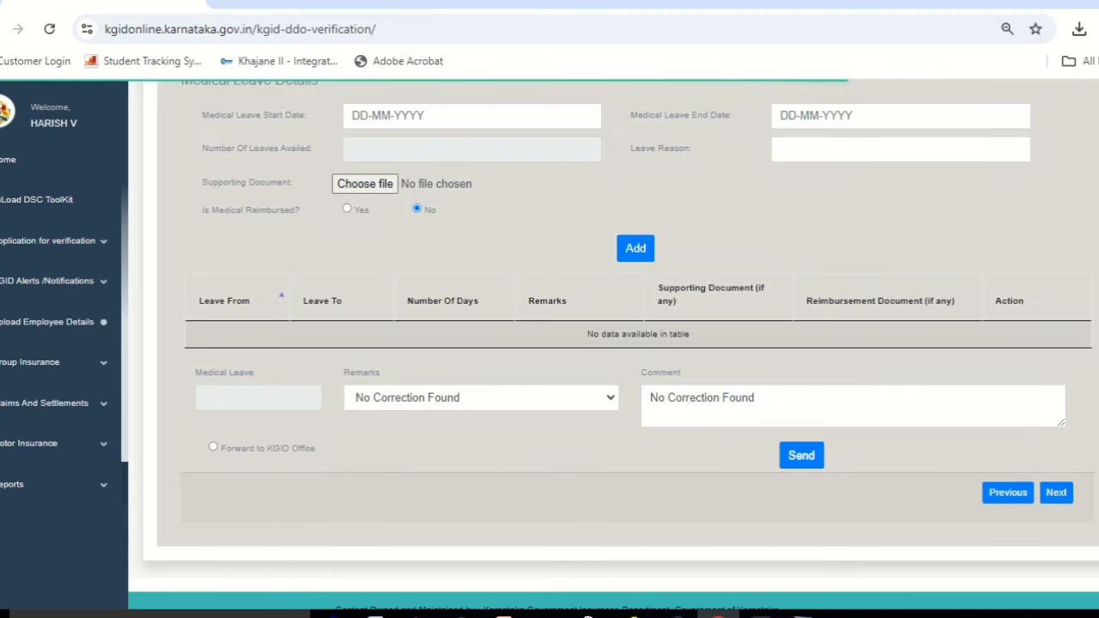
Tick Verified for deposit premium, signed proposal, medical report and opinion; set Medical Reimbursed to Yes.
{"action": "scroll", "coordinate": [635, 344], "scroll_direction": "up", "scroll_amount": 5}
{"action": "scroll", "coordinate": [614, 343], "scroll_direction": "up", "scroll_amount": 1}
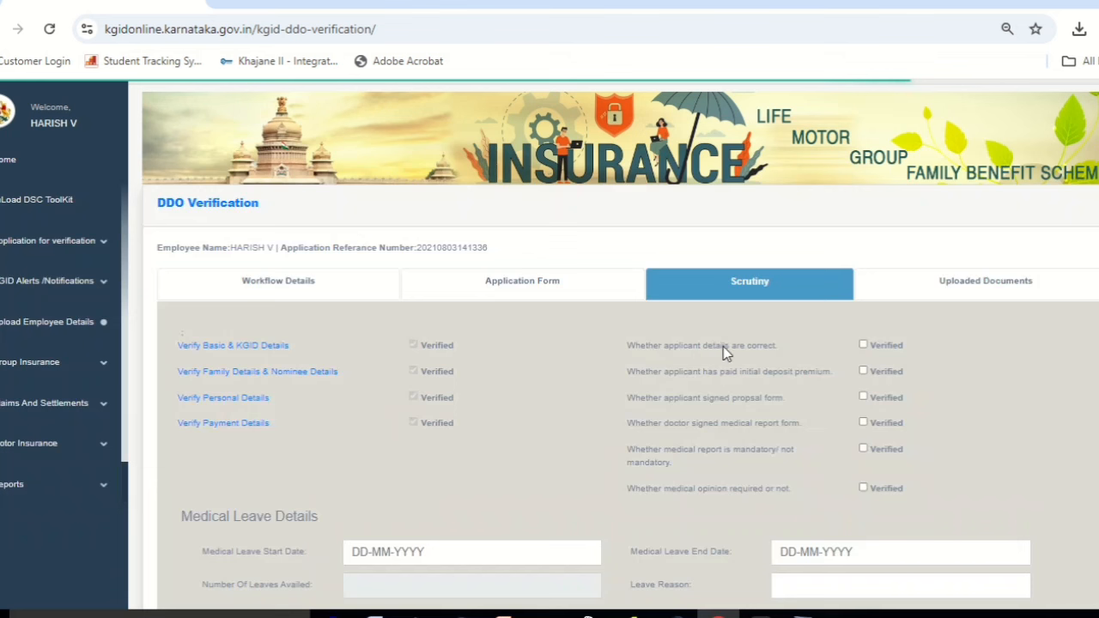
{"action": "left_click", "coordinate": [864, 372]}
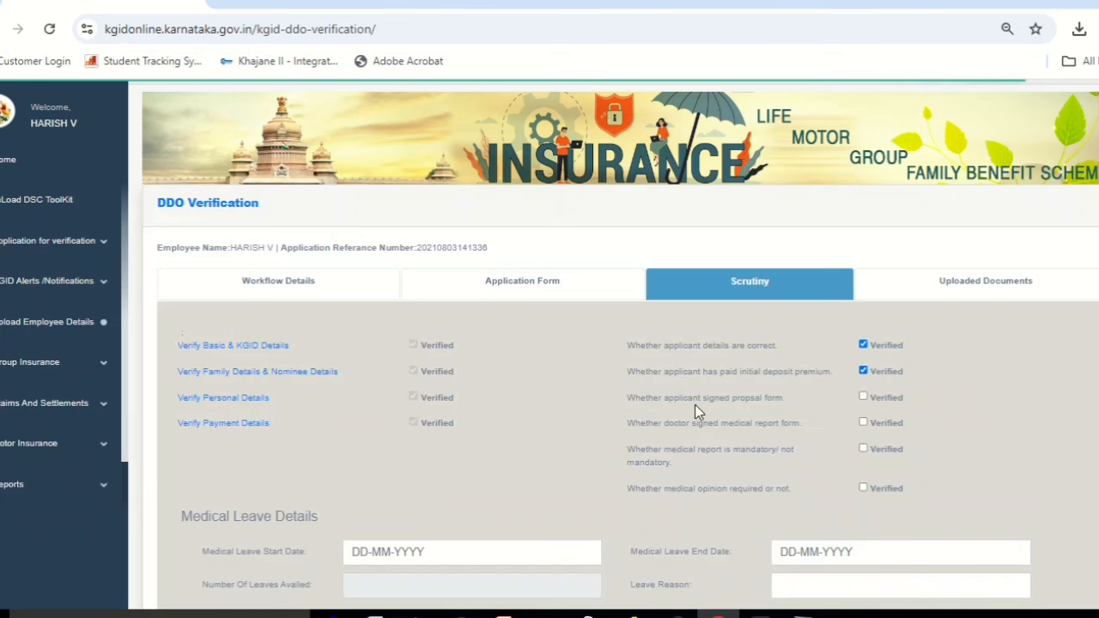
{"action": "left_click", "coordinate": [864, 397]}
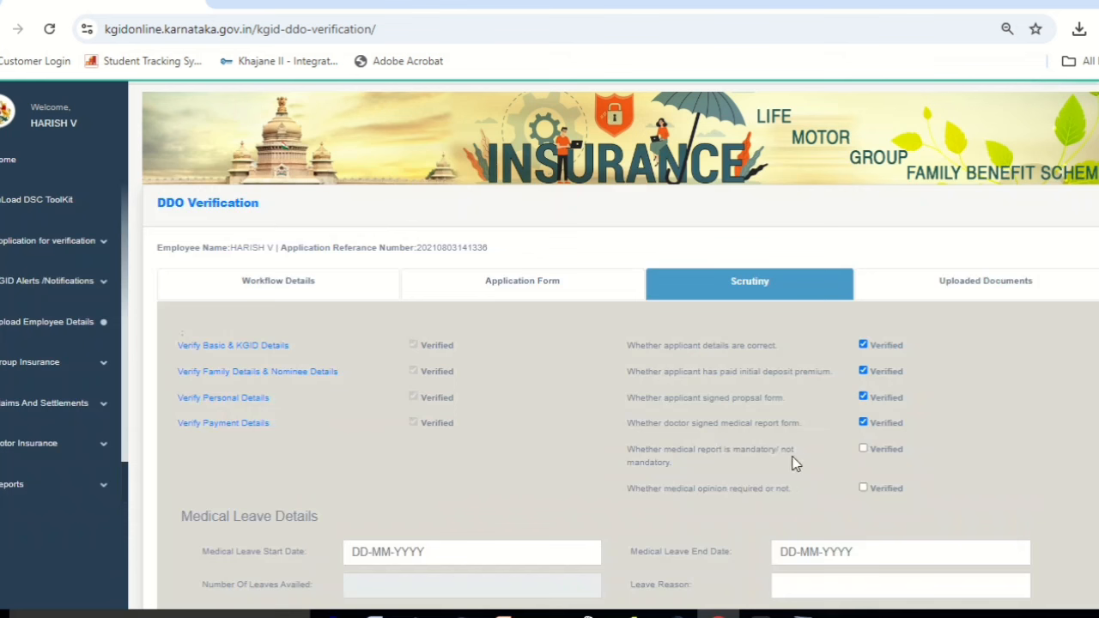
{"action": "left_click", "coordinate": [864, 448]}
{"action": "left_click", "coordinate": [864, 487]}
{"action": "scroll", "coordinate": [614, 344], "scroll_direction": "down", "scroll_amount": 2}
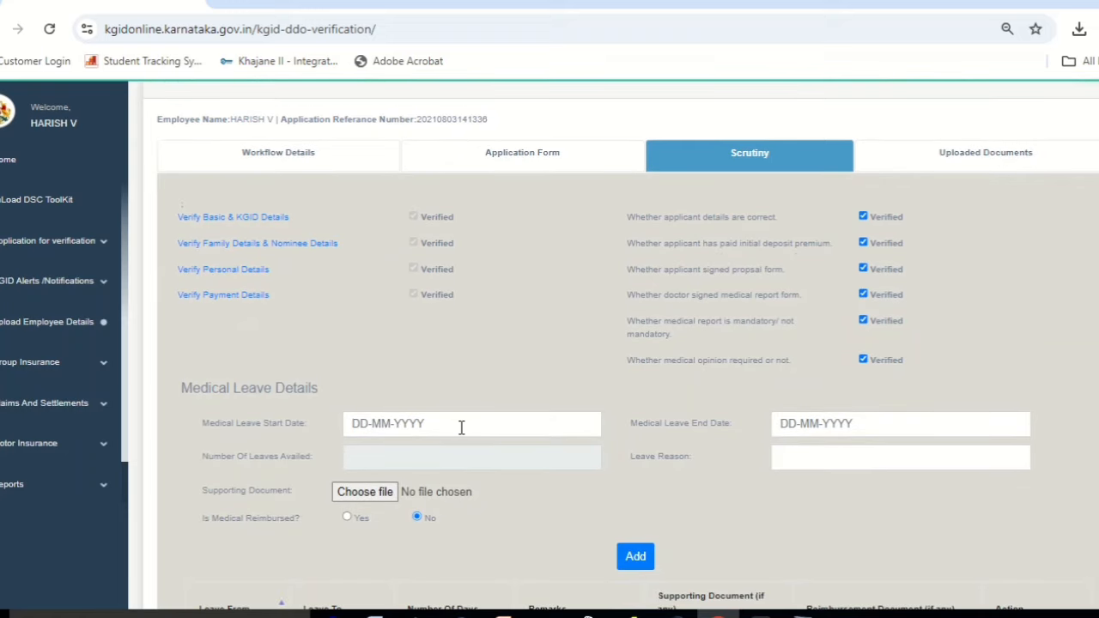
{"action": "left_click", "coordinate": [347, 518]}
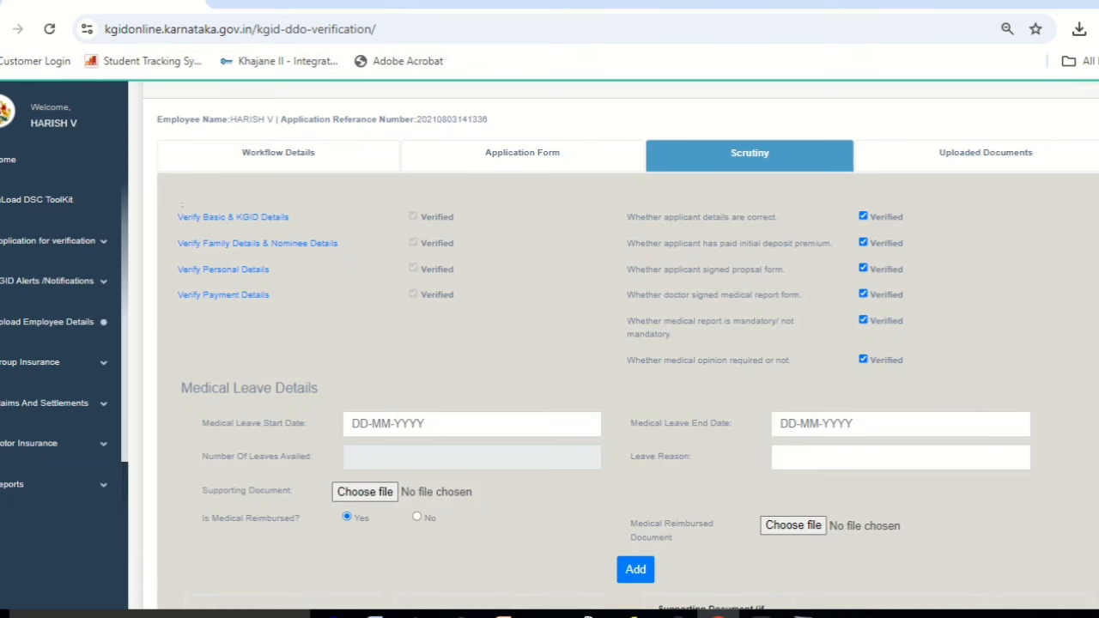
{"action": "scroll", "coordinate": [628, 344], "scroll_direction": "down", "scroll_amount": 2}
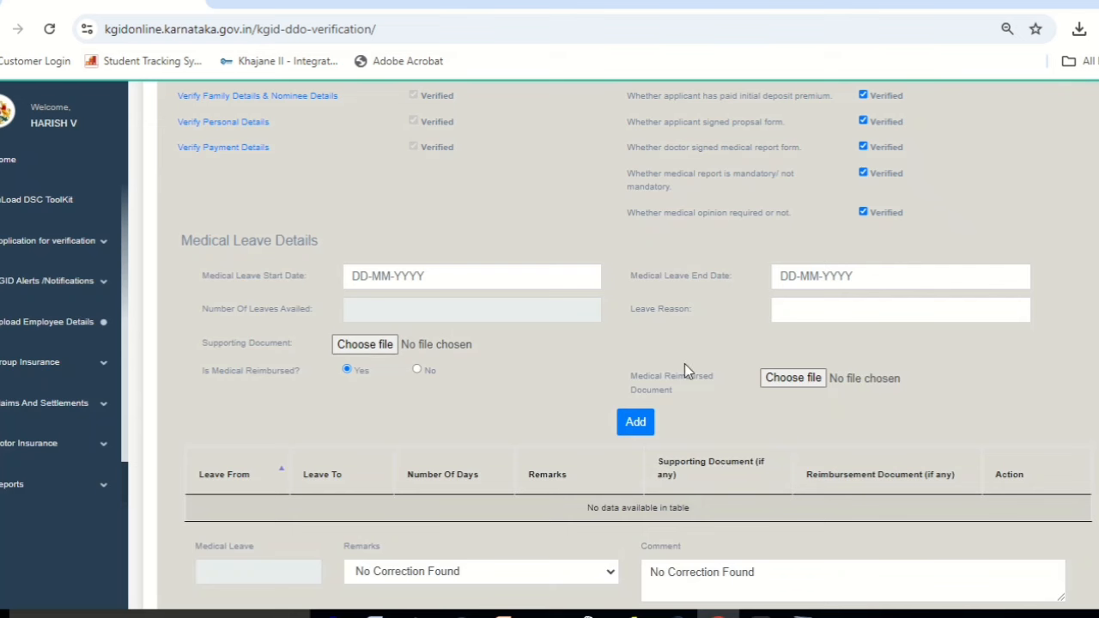
{"action": "scroll", "coordinate": [569, 391], "scroll_direction": "down", "scroll_amount": 3}
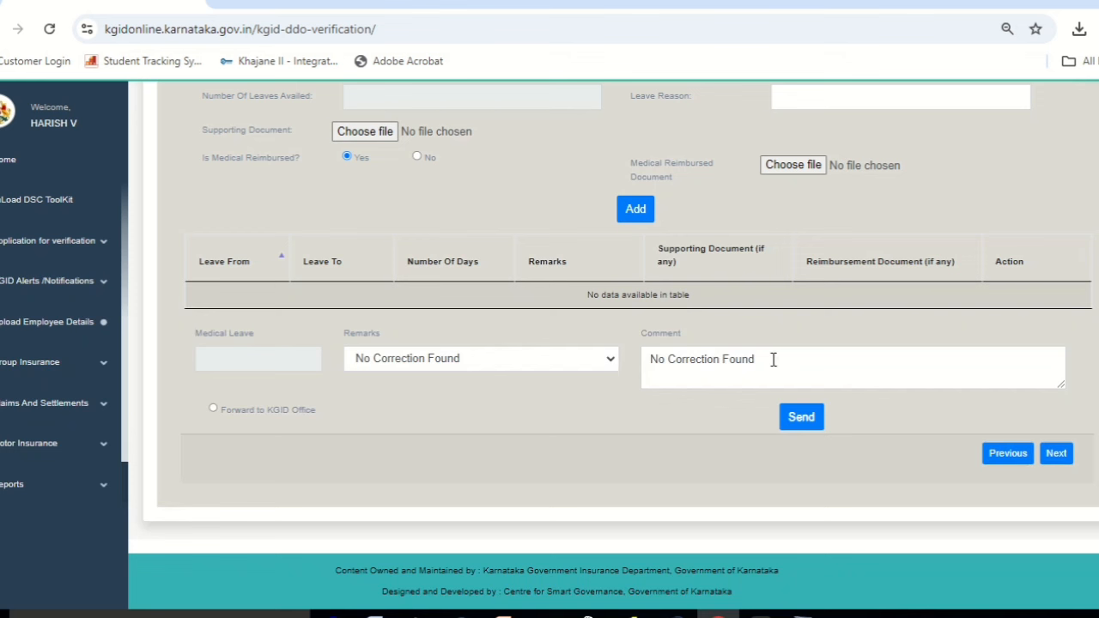
Forward the proposal to the KGID Office with remark 'No Correction Found' and confirm.
{"action": "left_click", "coordinate": [214, 410]}
{"action": "left_click", "coordinate": [800, 419]}
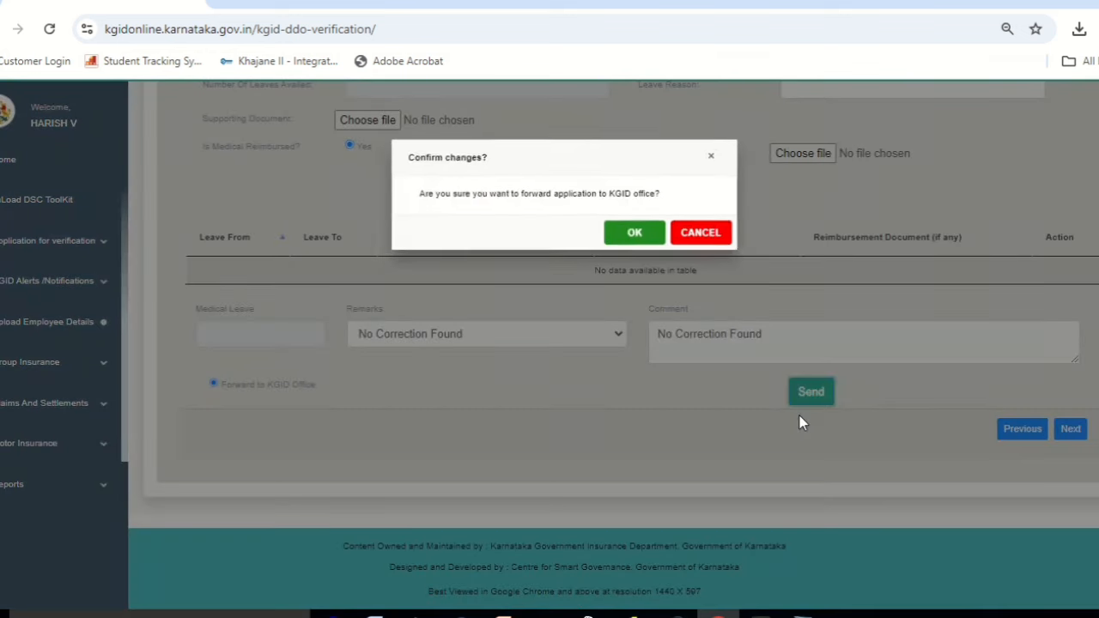
{"action": "left_click", "coordinate": [635, 238]}
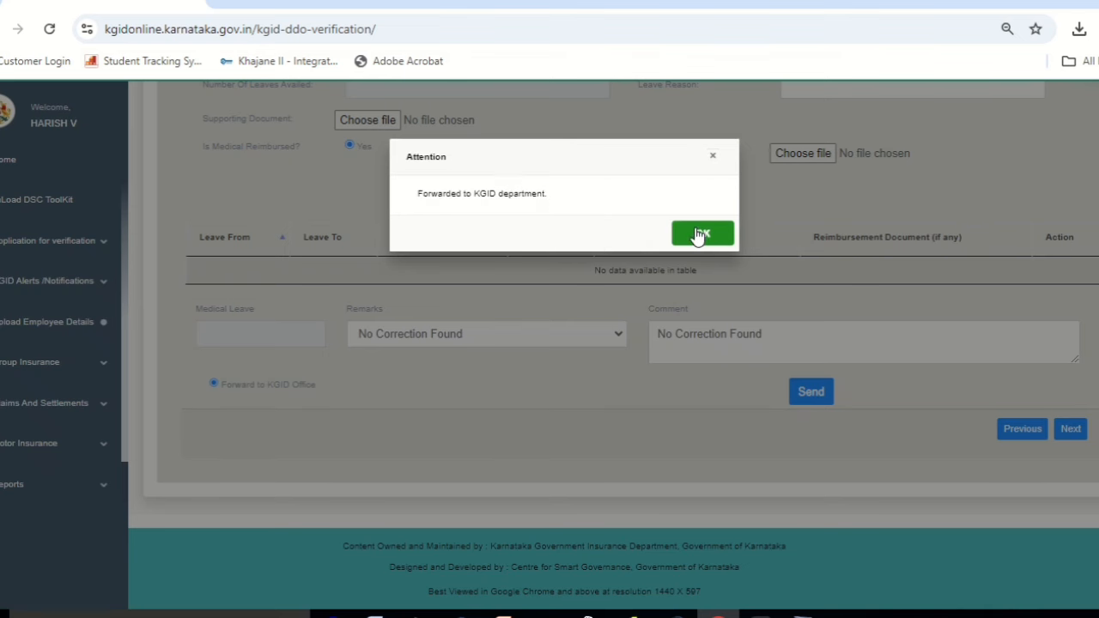
{"action": "left_click", "coordinate": [702, 234]}
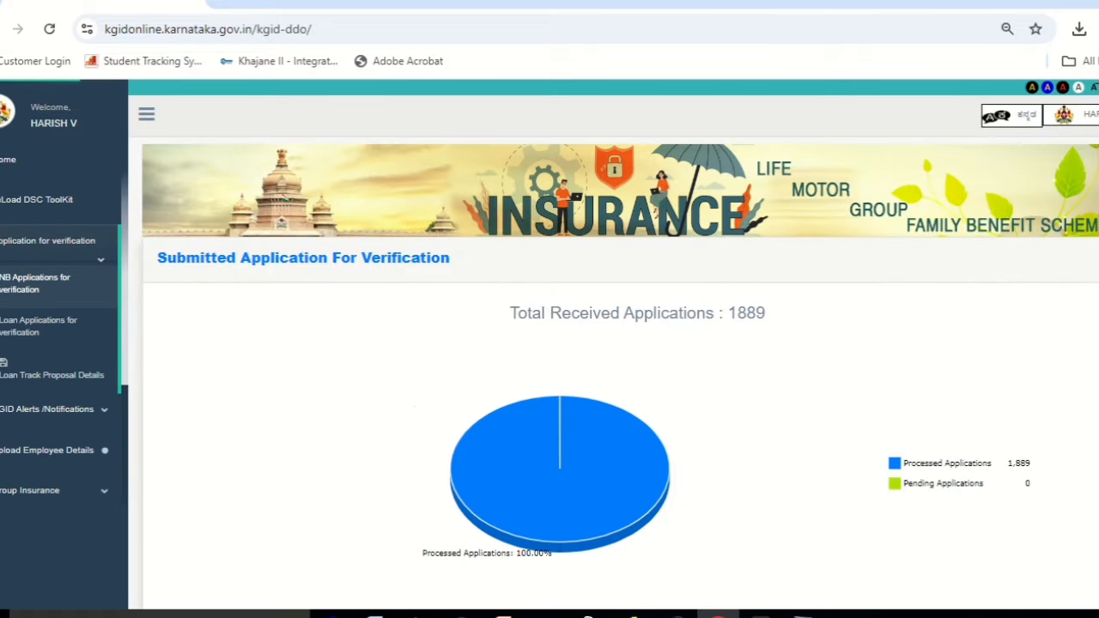
{"action": "scroll", "coordinate": [614, 343], "scroll_direction": "down", "scroll_amount": 5}
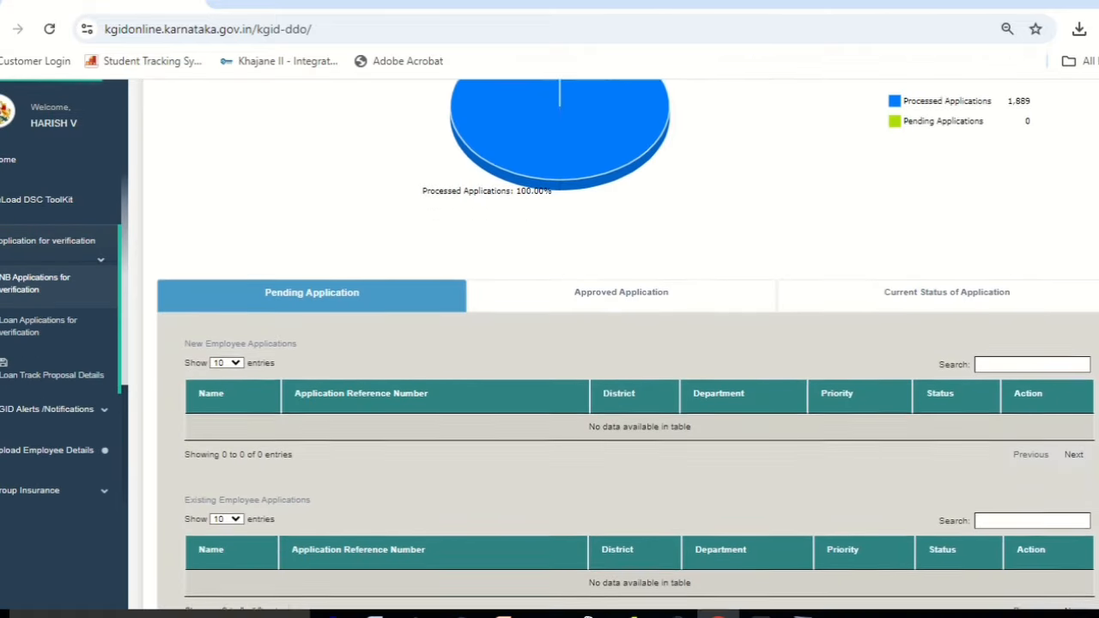
{"action": "scroll", "coordinate": [614, 343], "scroll_direction": "down", "scroll_amount": 2}
{"action": "scroll", "coordinate": [614, 344], "scroll_direction": "up", "scroll_amount": 3}
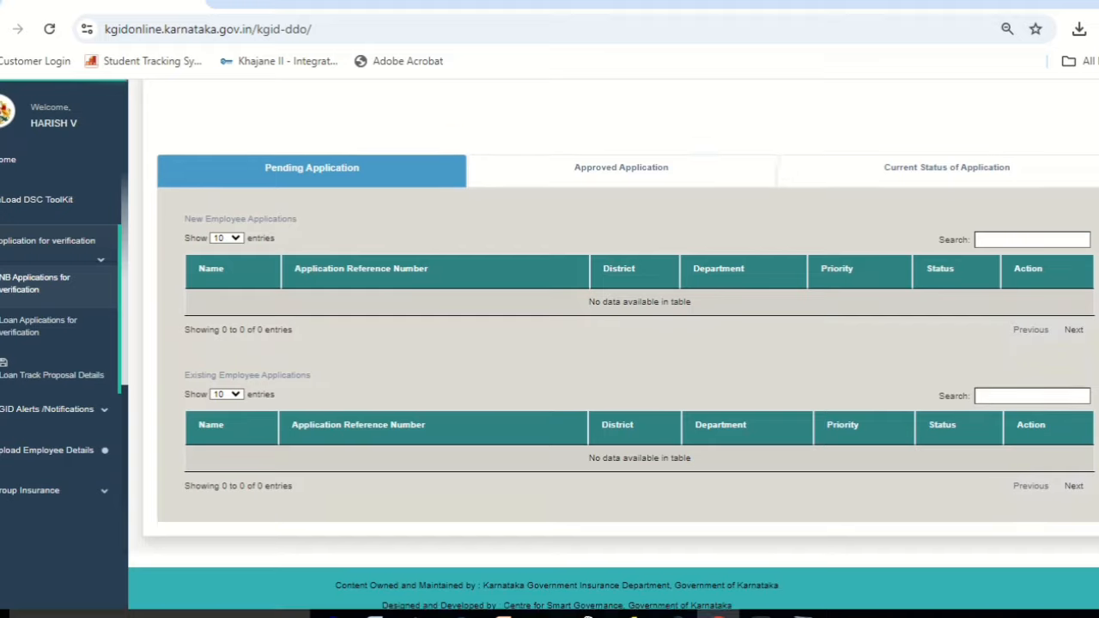
{"action": "scroll", "coordinate": [614, 343], "scroll_direction": "up", "scroll_amount": 4}
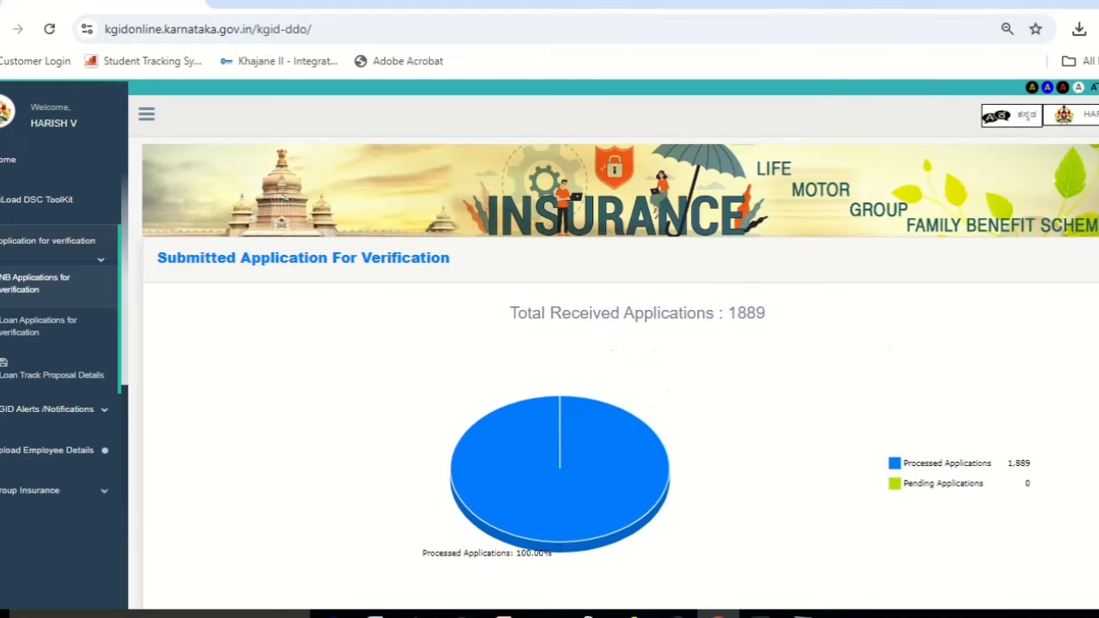